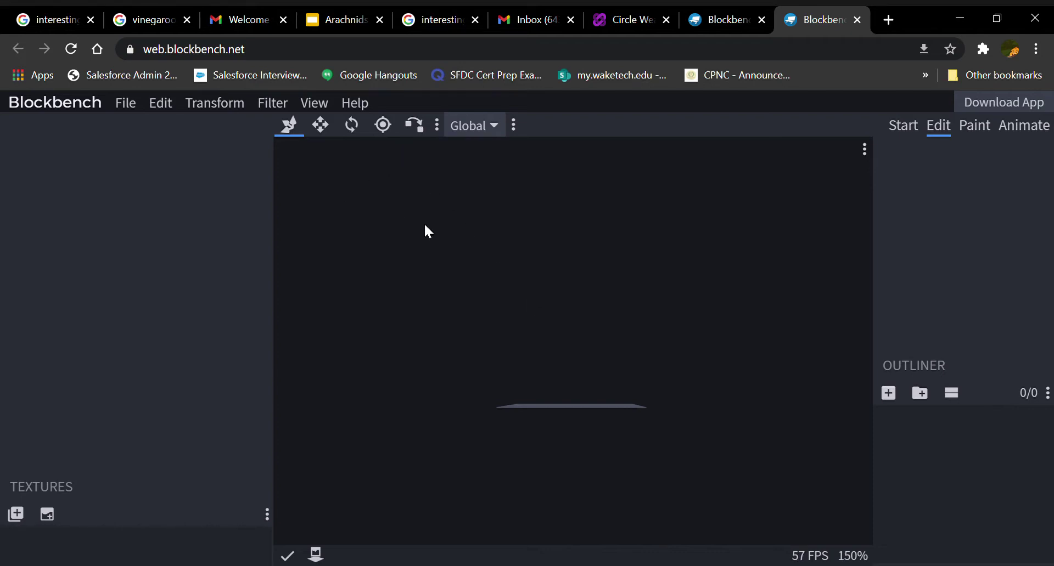
pyautogui.click(888, 393)
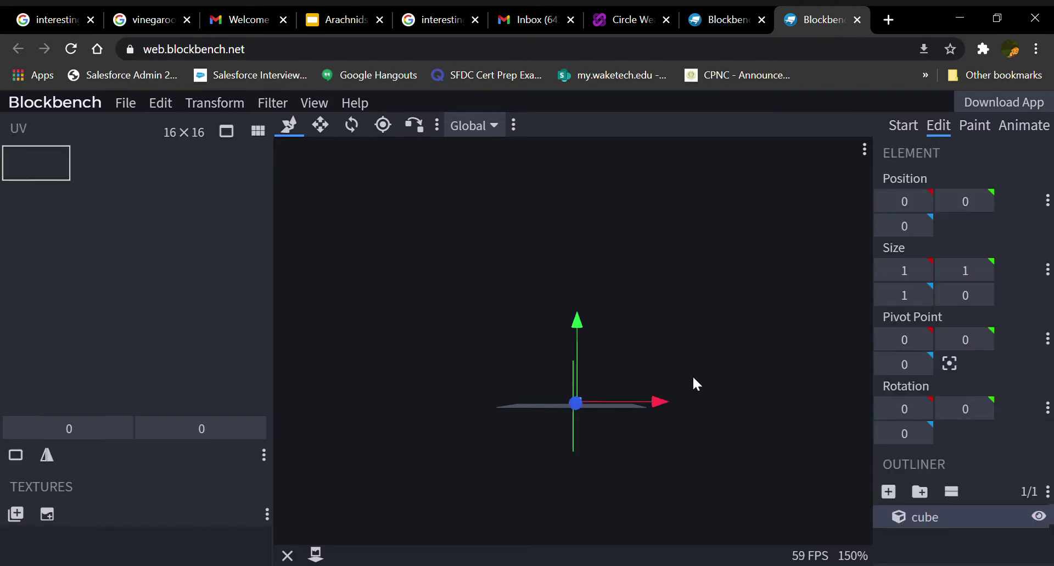
pyautogui.scroll(5, 593, 390)
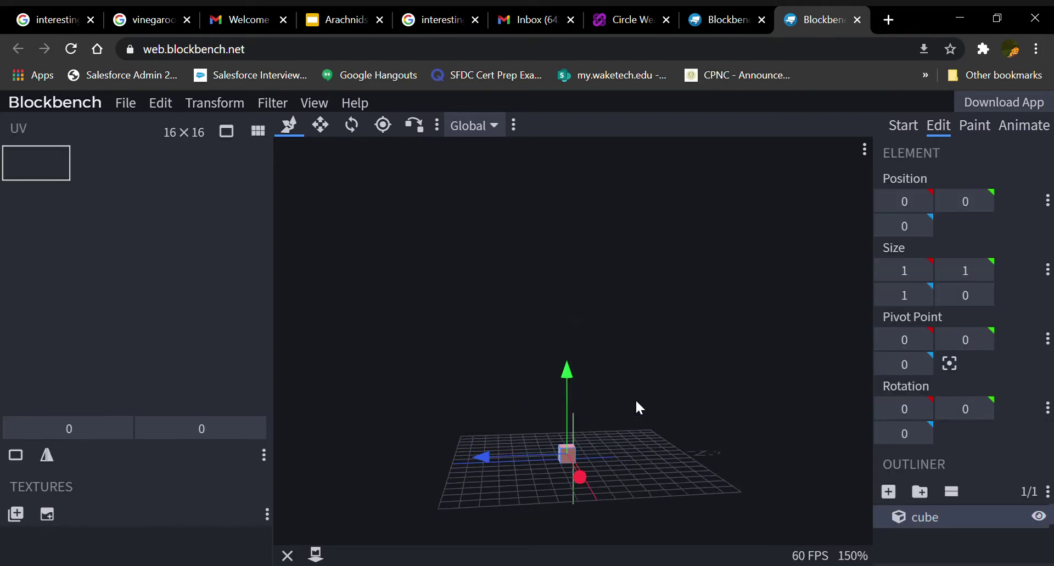
pyautogui.moveTo(677, 412); pyautogui.dragTo(687, 430)
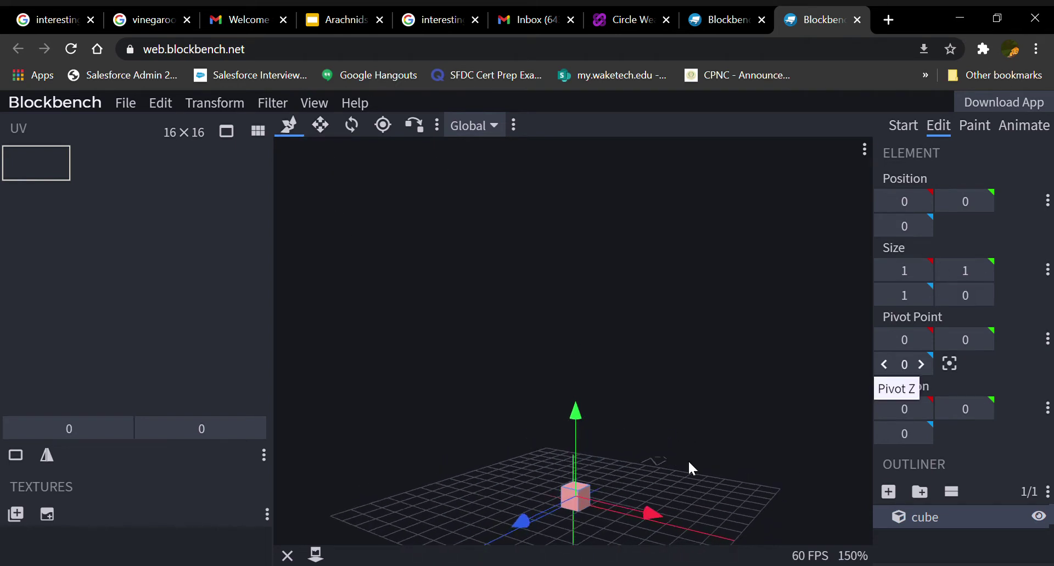
pyautogui.rightClick(585, 494)
pyautogui.click(623, 485)
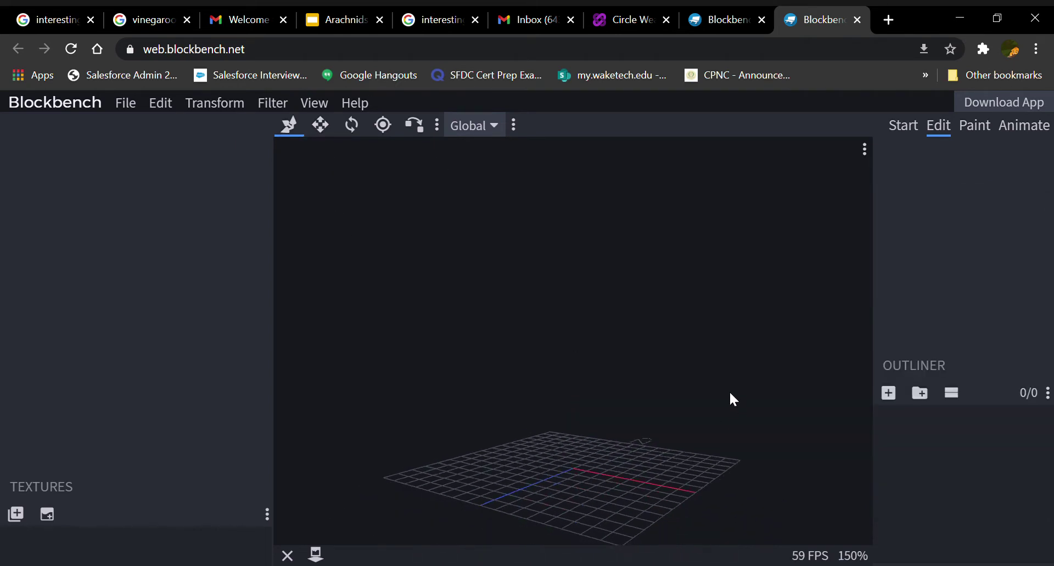
# Step: Add a cube and resize it into a 2 × 1 × 4 body block positioned at -1, 0, -3
pyautogui.moveTo(752, 394); pyautogui.dragTo(592, 455)
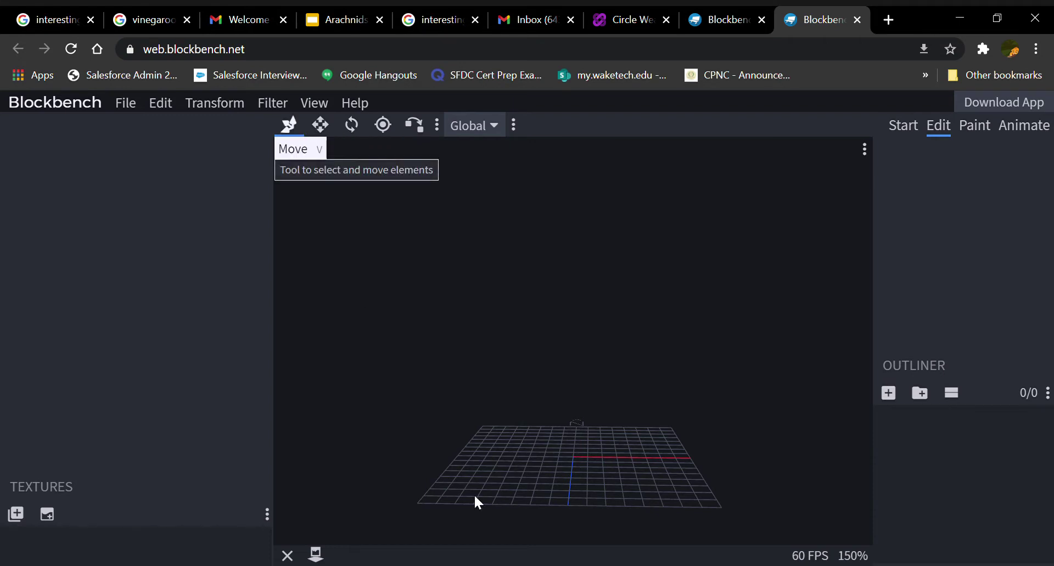
pyautogui.moveTo(560, 460); pyautogui.dragTo(597, 394)
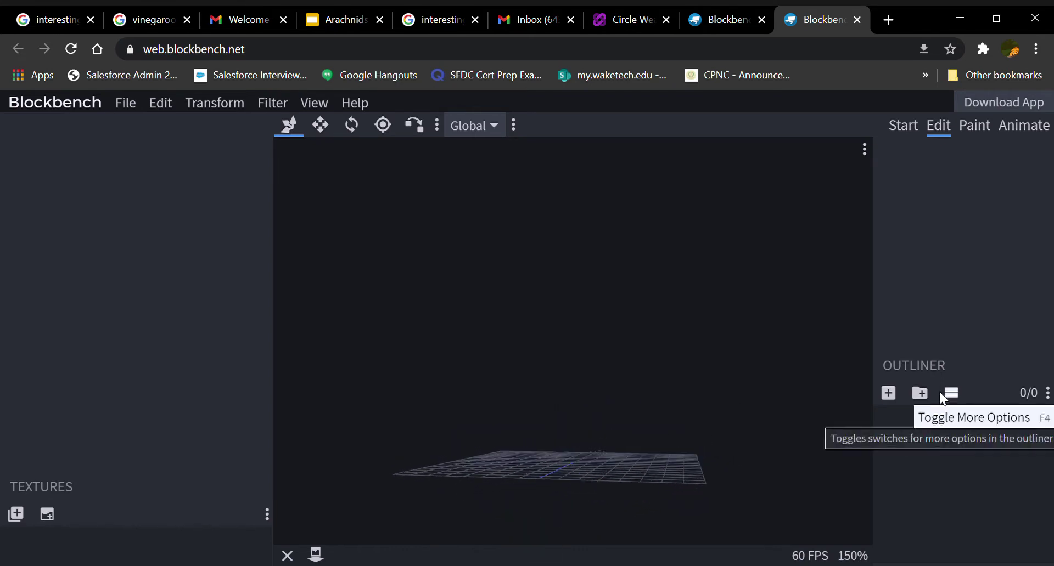
pyautogui.click(893, 391)
pyautogui.moveTo(677, 409); pyautogui.dragTo(711, 398)
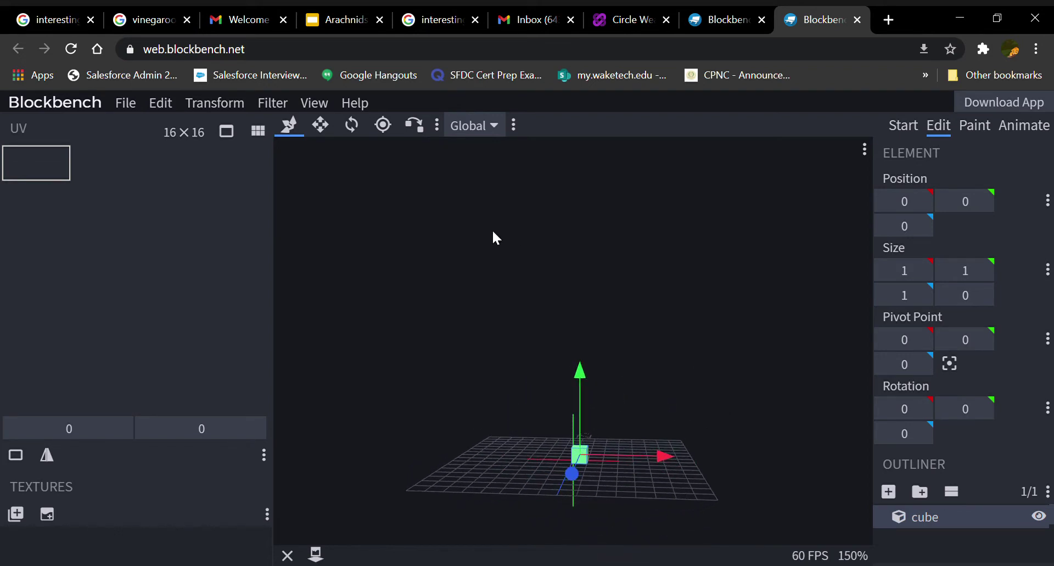
pyautogui.click(321, 126)
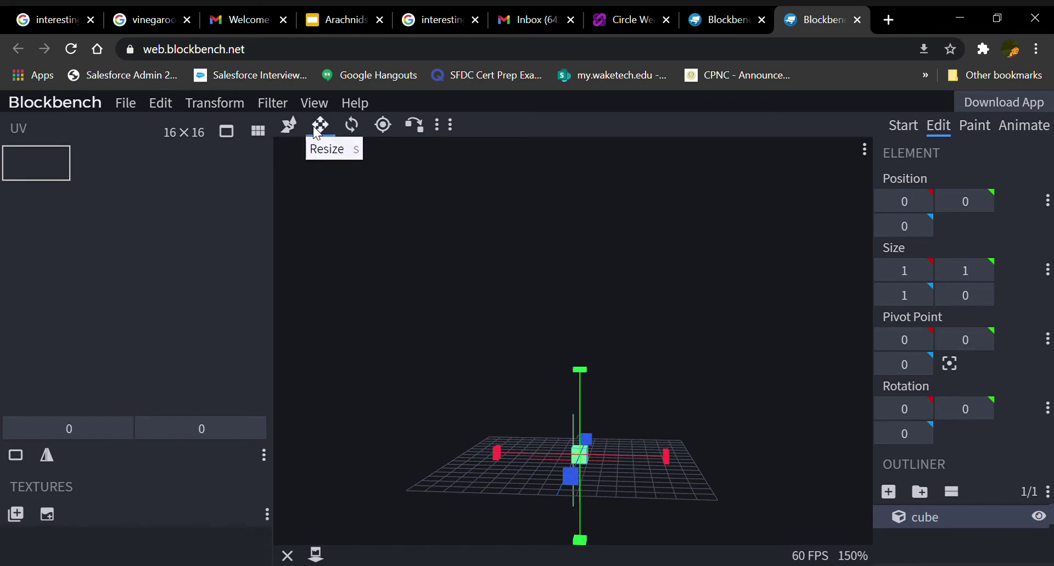
pyautogui.moveTo(490, 449); pyautogui.dragTo(686, 407)
pyautogui.moveTo(571, 368); pyautogui.dragTo(579, 376)
pyautogui.moveTo(671, 406); pyautogui.dragTo(231, 414)
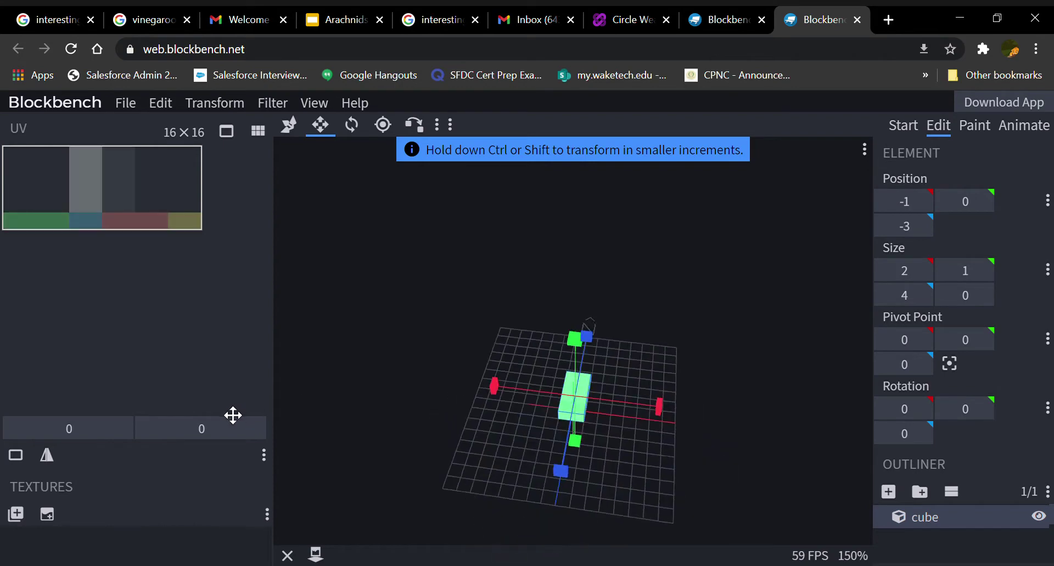
# Step: Raise the body block to Y 1 with the Move tool and lower it back to Y 0
pyautogui.moveTo(400, 421); pyautogui.dragTo(567, 417)
pyautogui.click(289, 125)
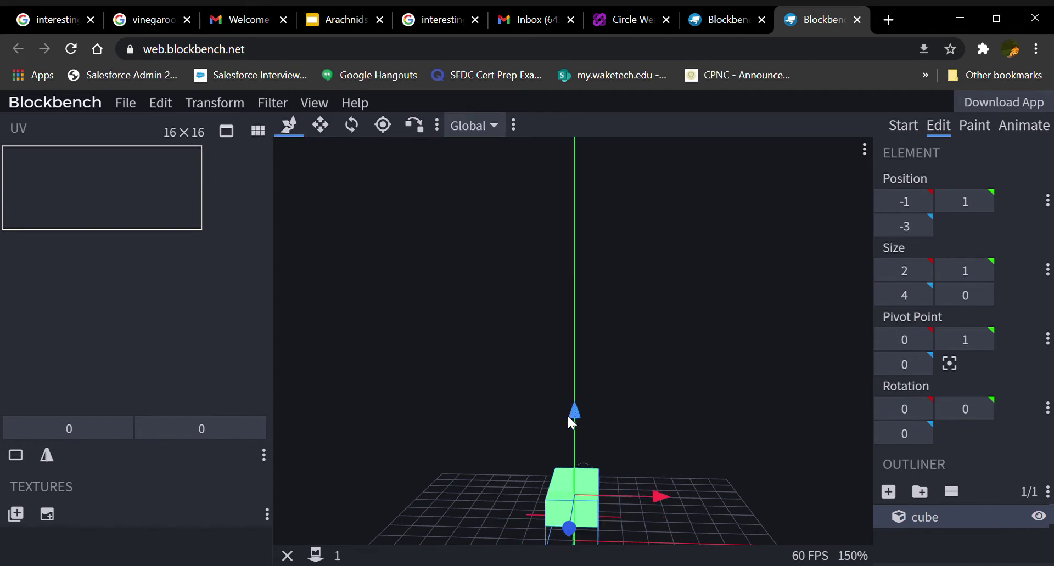
pyautogui.moveTo(682, 447); pyautogui.dragTo(645, 435)
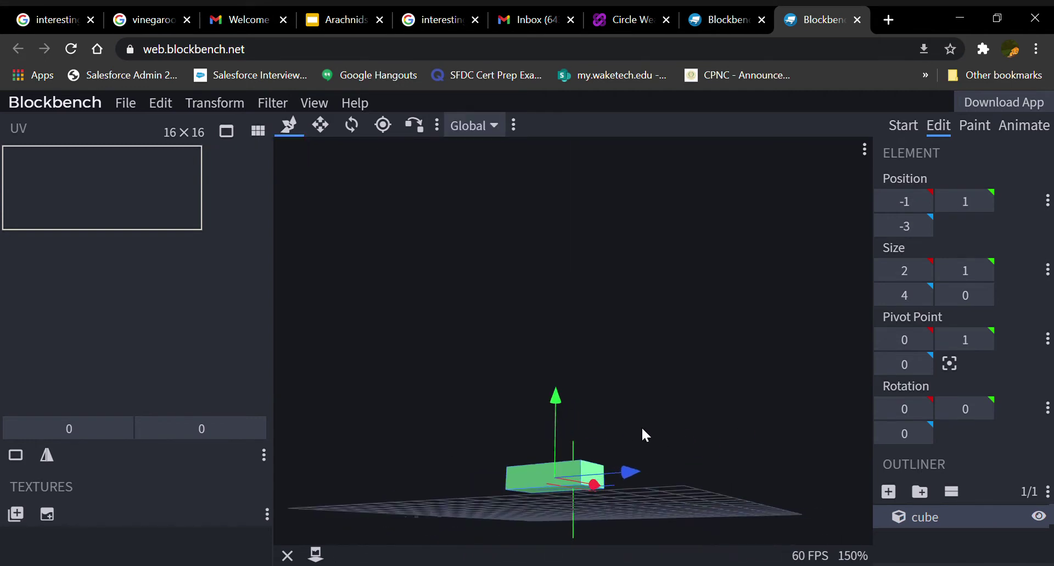
pyautogui.moveTo(559, 400); pyautogui.dragTo(339, 476)
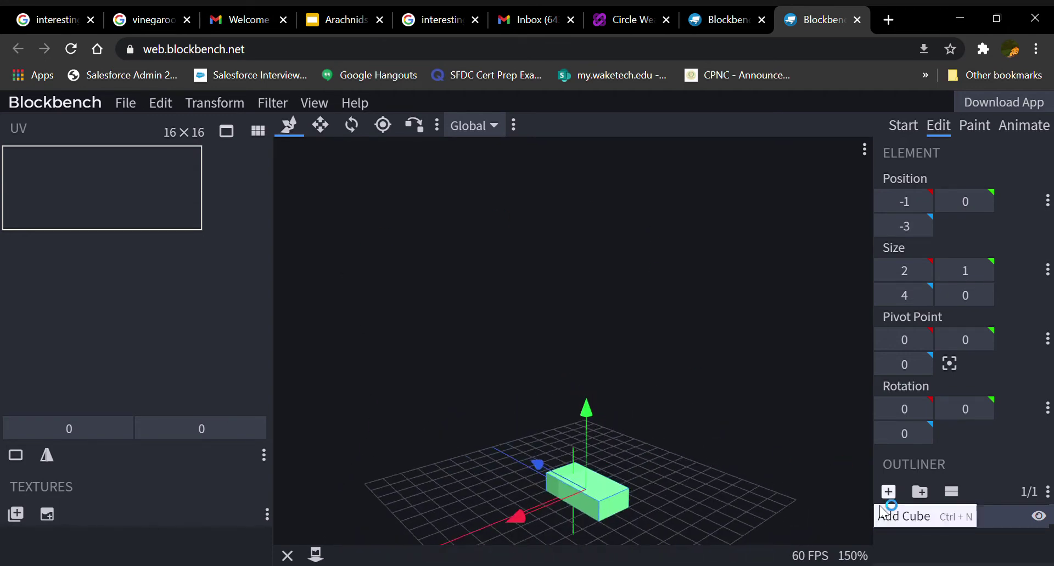
# Step: Add a second cube and move it to Z -5, beyond the end of the body block
pyautogui.click(888, 492)
pyautogui.moveTo(670, 470); pyautogui.dragTo(550, 494)
pyautogui.moveTo(770, 449); pyautogui.dragTo(637, 413)
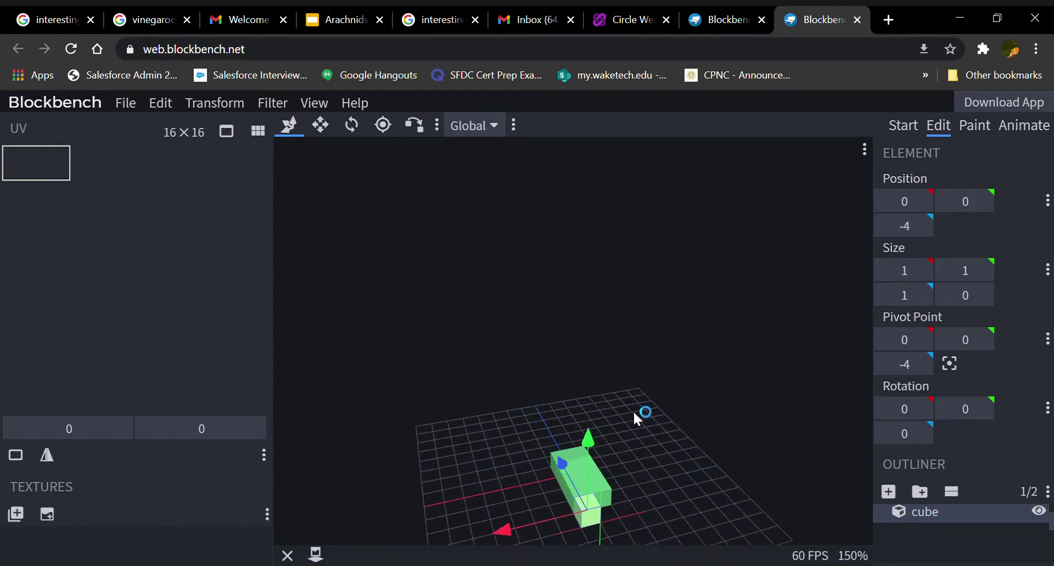
pyautogui.click(320, 126)
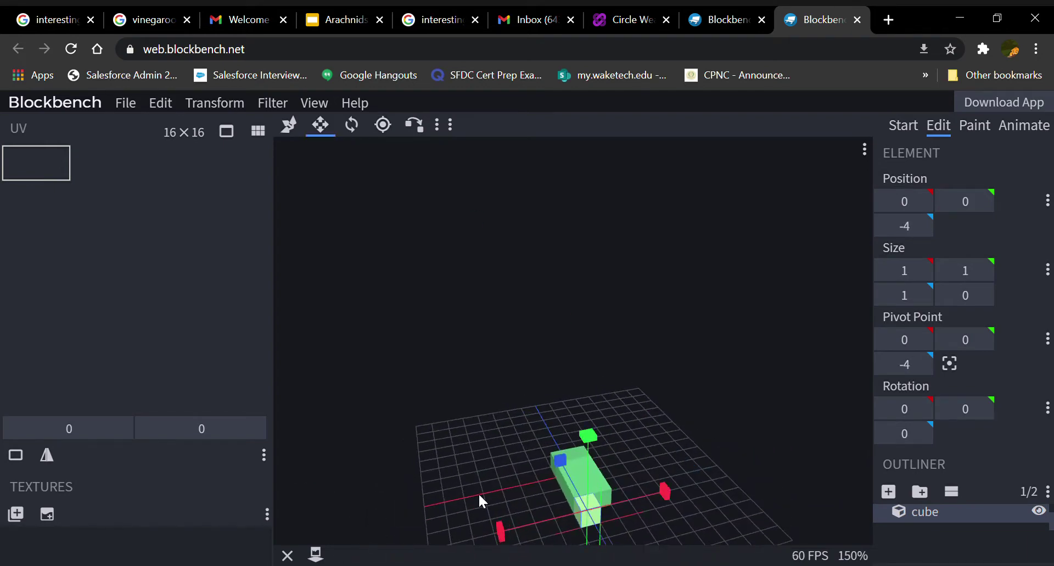
pyautogui.click(288, 125)
pyautogui.moveTo(561, 466); pyautogui.dragTo(598, 463)
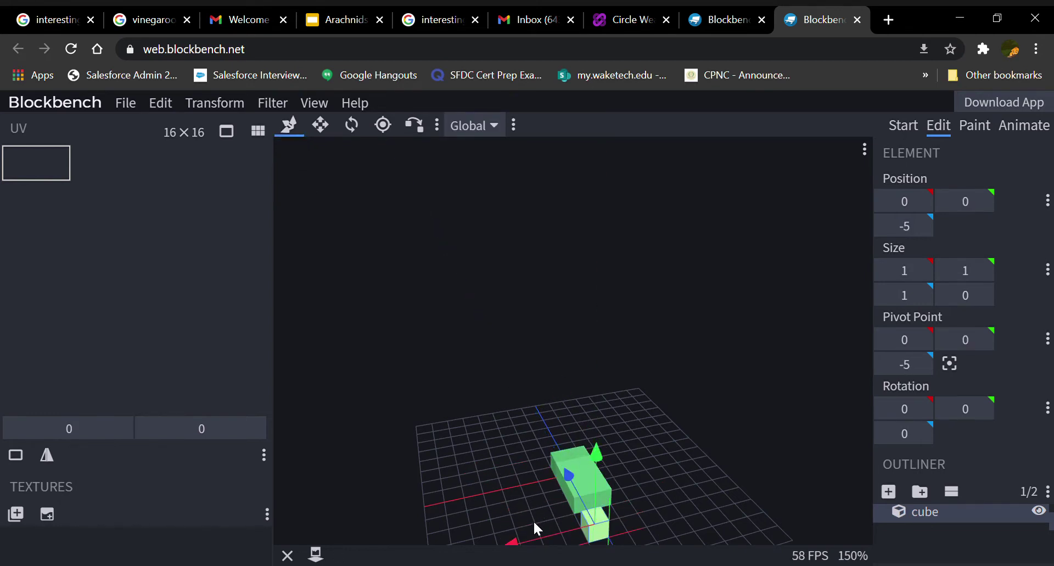
# Step: Flatten the small cube to an X size of 0 and move it to Z -4 against the body block
pyautogui.moveTo(532, 541); pyautogui.dragTo(467, 457)
pyautogui.moveTo(678, 492); pyautogui.dragTo(631, 507)
pyautogui.click(321, 125)
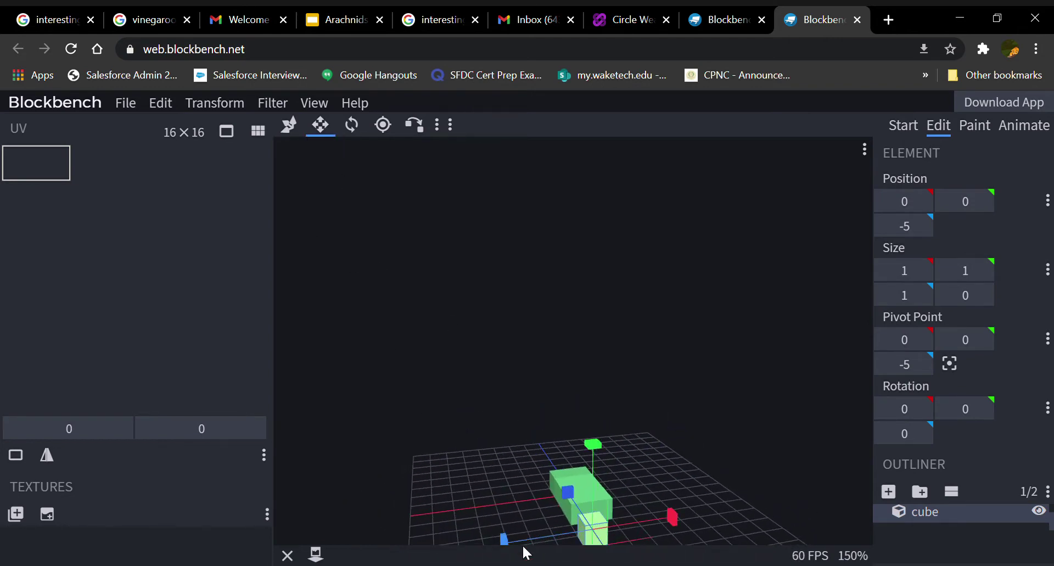
pyautogui.moveTo(502, 539); pyautogui.dragTo(523, 543)
pyautogui.click(289, 125)
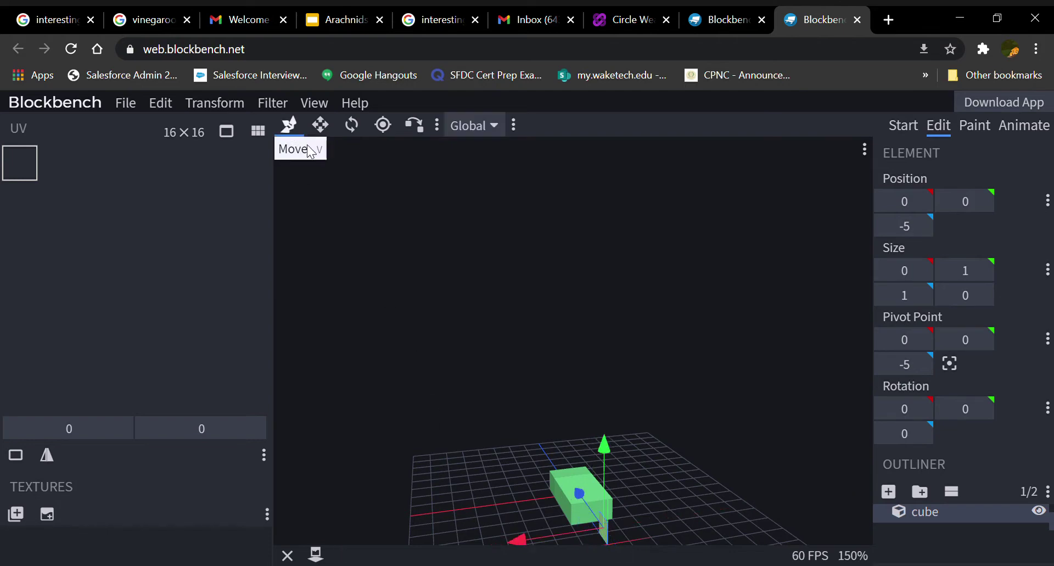
pyautogui.moveTo(575, 493); pyautogui.dragTo(567, 486)
pyautogui.moveTo(478, 480); pyautogui.dragTo(645, 511)
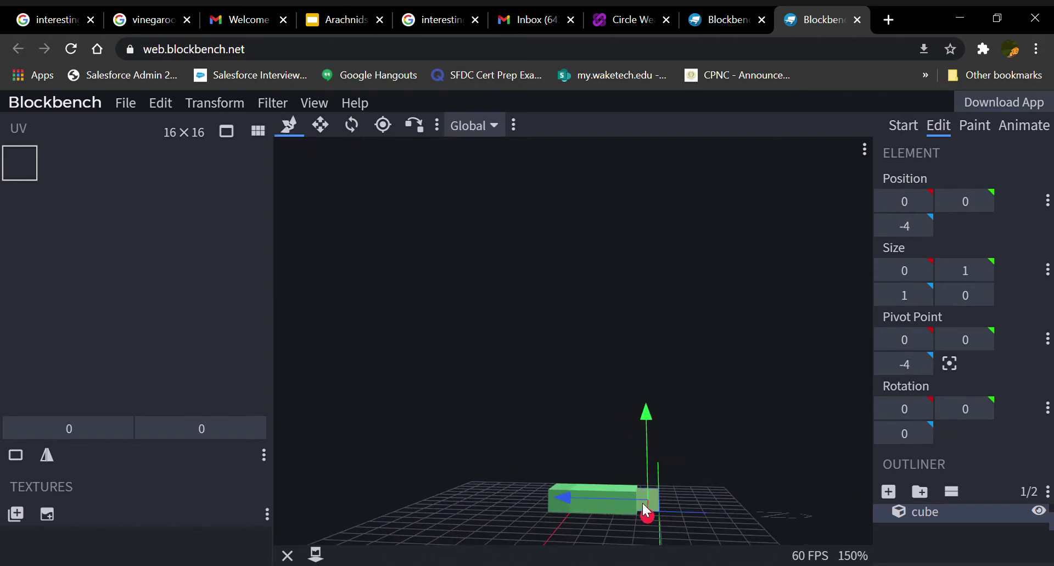
pyautogui.click(320, 126)
pyautogui.moveTo(740, 495); pyautogui.dragTo(756, 495)
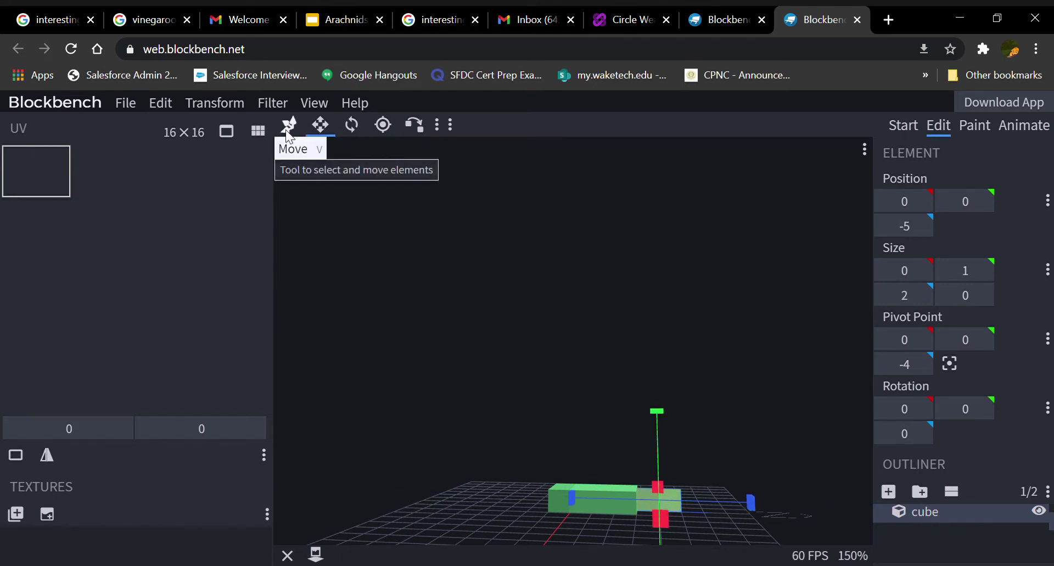
pyautogui.moveTo(749, 499); pyautogui.dragTo(737, 499)
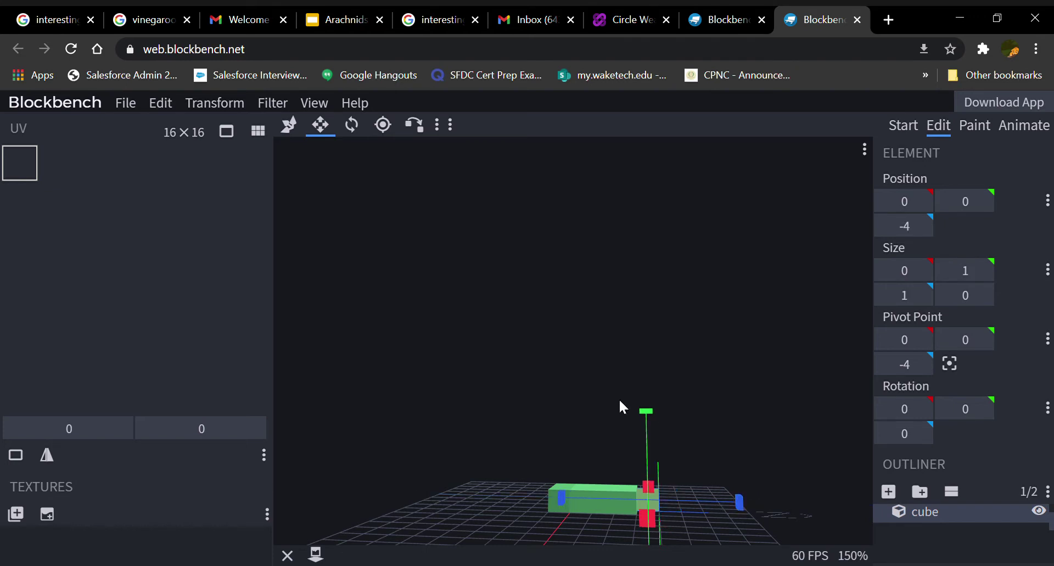
# Step: Duplicate the flat plate and raise the copy to Y 1, directly above the original
pyautogui.rightClick(654, 497)
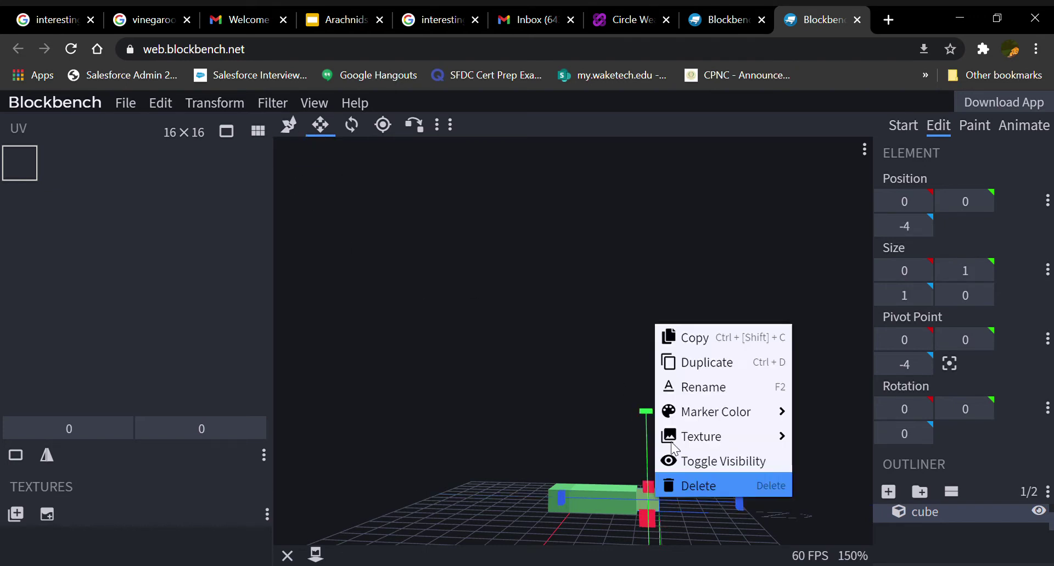
pyautogui.click(665, 365)
pyautogui.moveTo(637, 414); pyautogui.dragTo(575, 470)
# Step: Lengthen the lower flat plate to 2 units in Z, extending it away from the body block to Z -5
pyautogui.rightClick(655, 509)
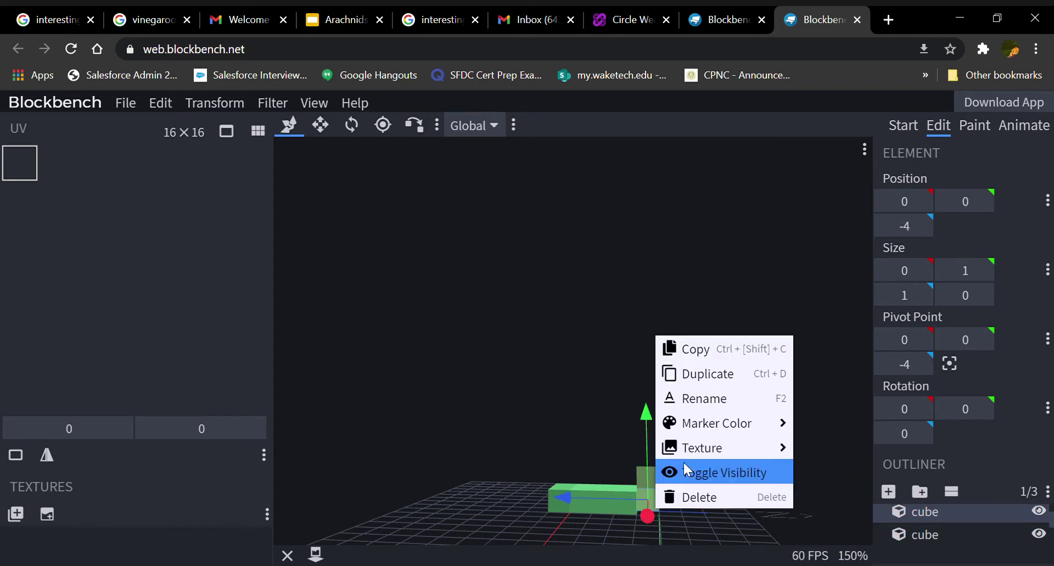
pyautogui.click(320, 125)
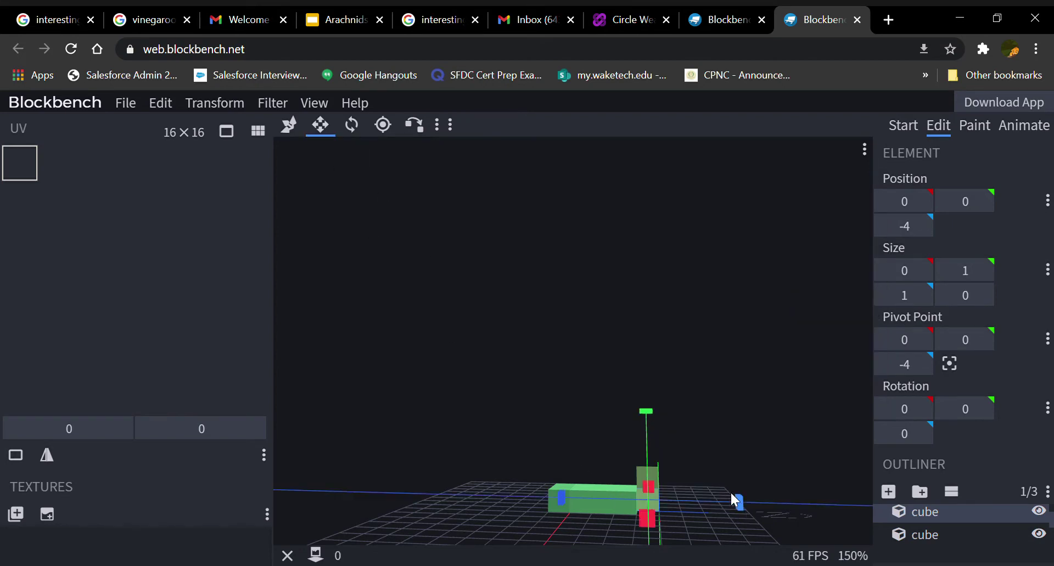
pyautogui.moveTo(742, 496); pyautogui.dragTo(746, 496)
pyautogui.click(289, 125)
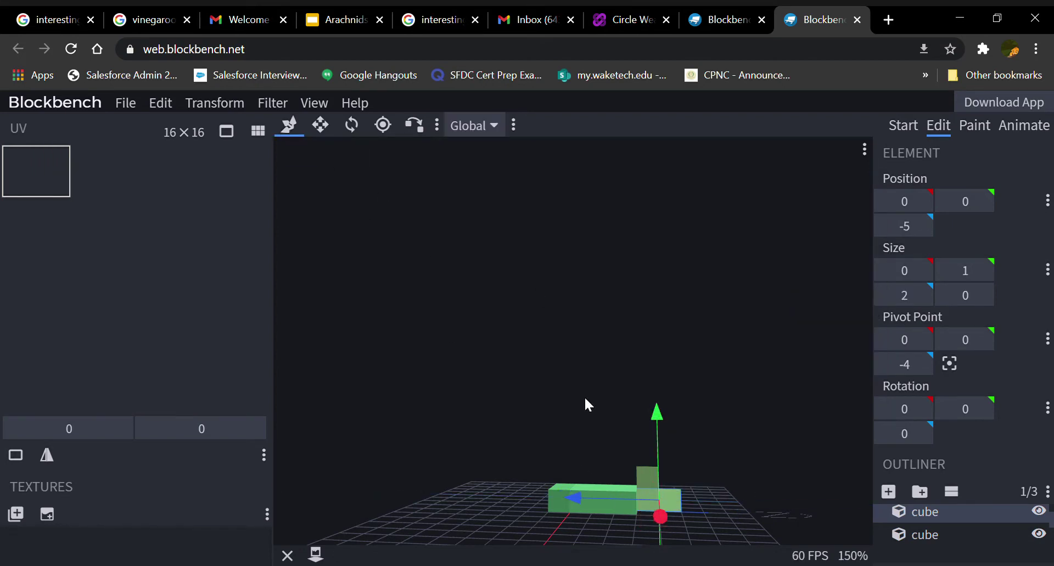
# Step: Move the upper flat plate to Z -5 and stretch it upward to a height of 2
pyautogui.click(644, 472)
pyautogui.moveTo(565, 474); pyautogui.dragTo(592, 482)
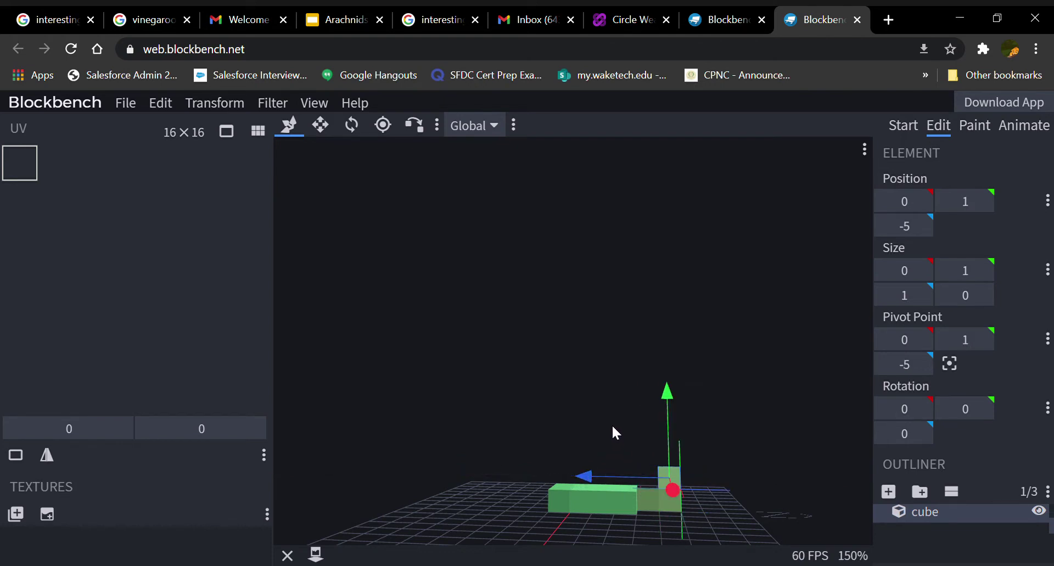
pyautogui.click(314, 103)
pyautogui.click(321, 125)
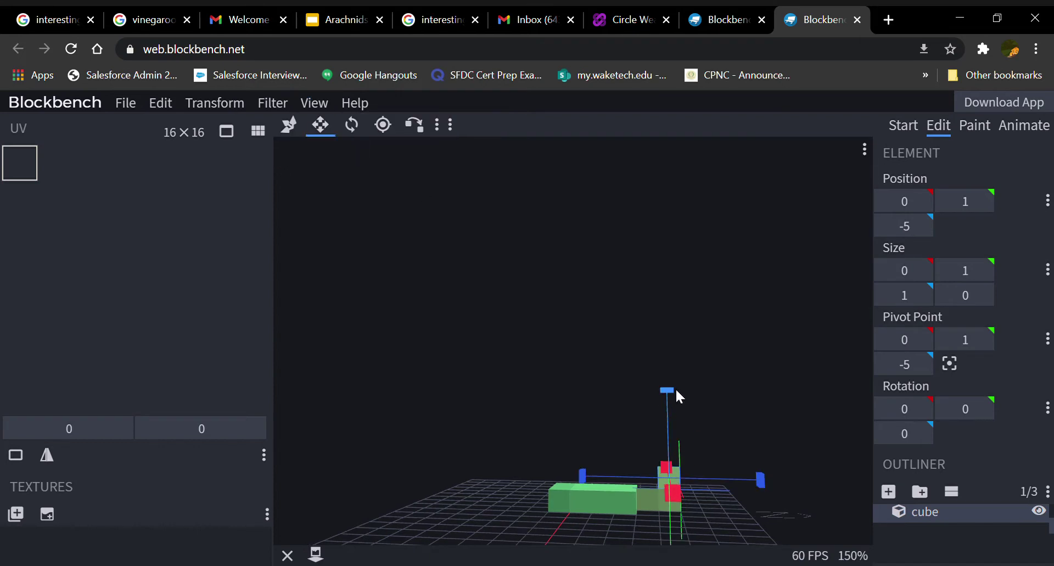
pyautogui.moveTo(675, 388); pyautogui.dragTo(667, 371)
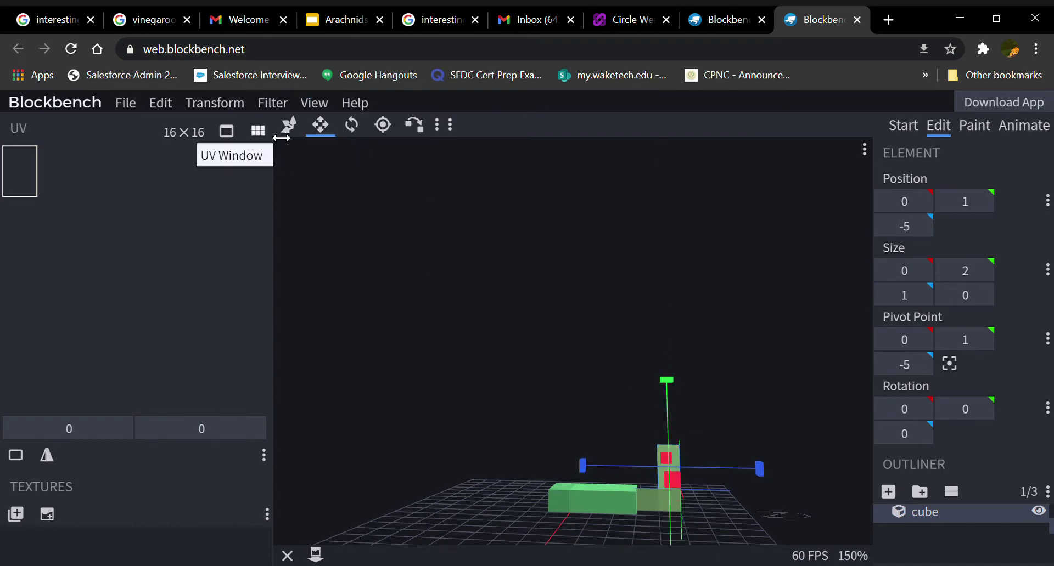
# Step: Duplicate the two-unit-long lower plate and raise the copy to Y 2
pyautogui.rightClick(649, 503)
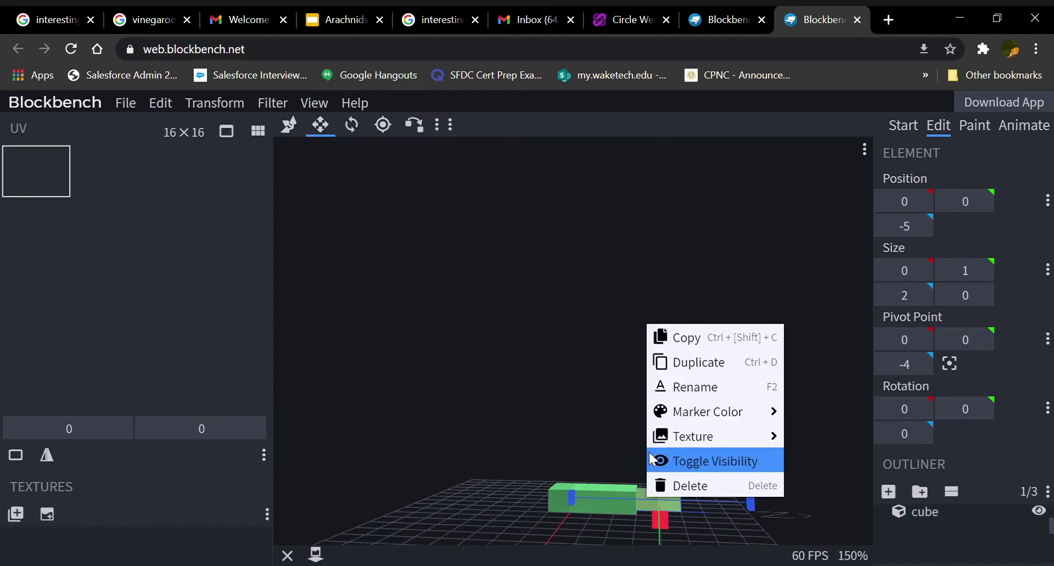
pyautogui.click(659, 360)
pyautogui.moveTo(651, 395); pyautogui.dragTo(644, 373)
pyautogui.moveTo(760, 442); pyautogui.dragTo(575, 447)
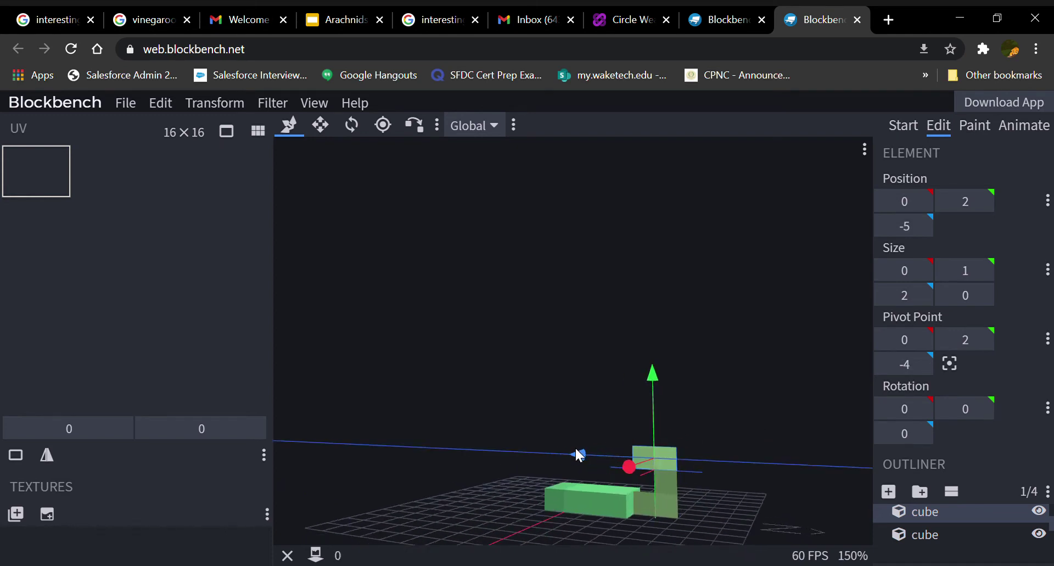
# Step: Reduce the upright plate's height to 1 so it fits between the lower and top plates
pyautogui.click(674, 488)
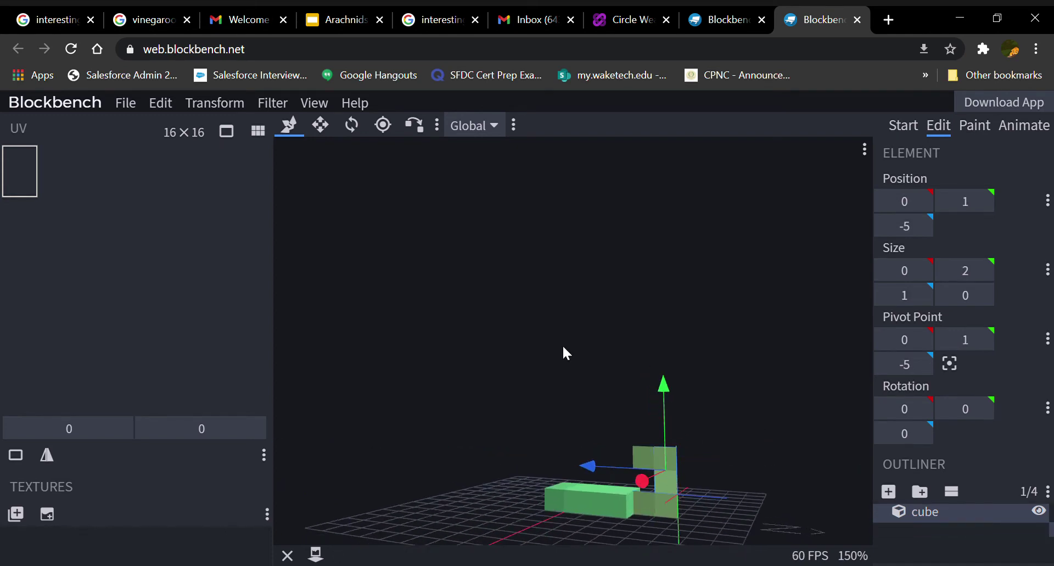
pyautogui.click(321, 125)
pyautogui.moveTo(664, 387); pyautogui.dragTo(666, 402)
pyautogui.click(289, 125)
pyautogui.moveTo(463, 318); pyautogui.dragTo(502, 400)
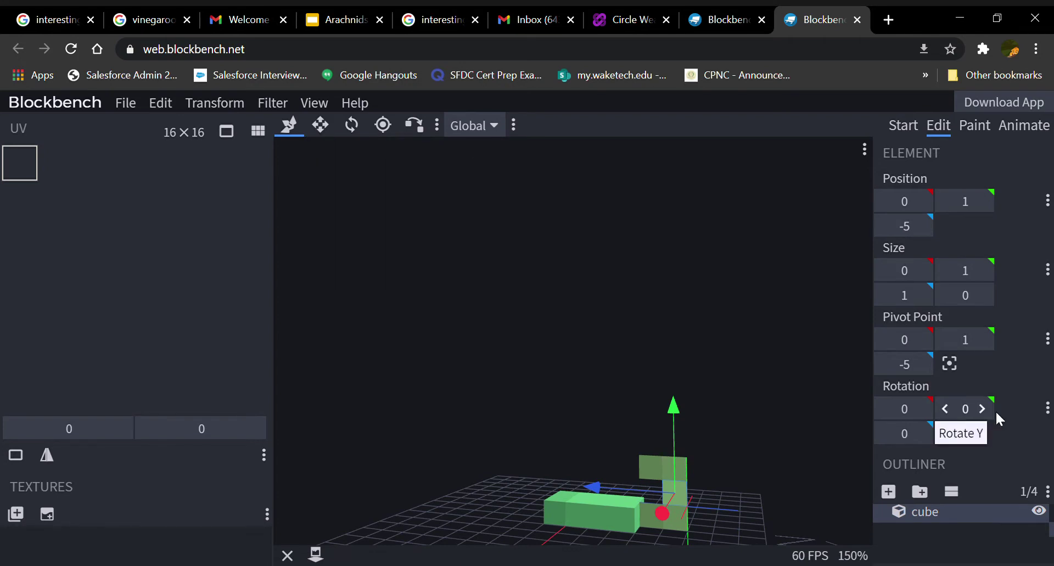
# Step: Duplicate the upright plate and move the copy to Y 2, Z -3, at the body-side end of the top plate
pyautogui.rightClick(681, 489)
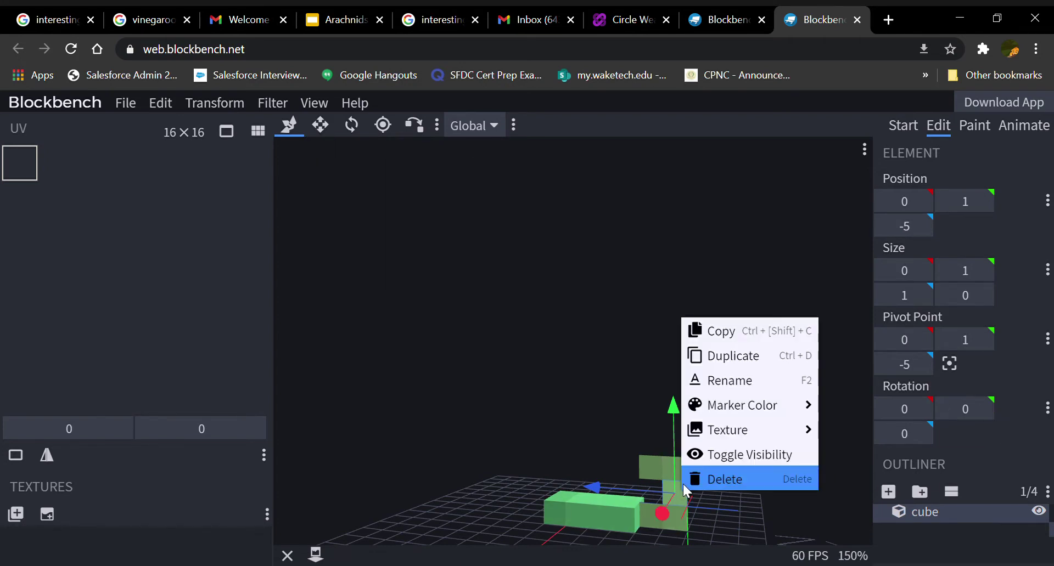
pyautogui.click(708, 355)
pyautogui.moveTo(591, 490); pyautogui.dragTo(532, 485)
pyautogui.moveTo(600, 428); pyautogui.dragTo(569, 418)
pyautogui.moveTo(531, 461); pyautogui.dragTo(587, 433)
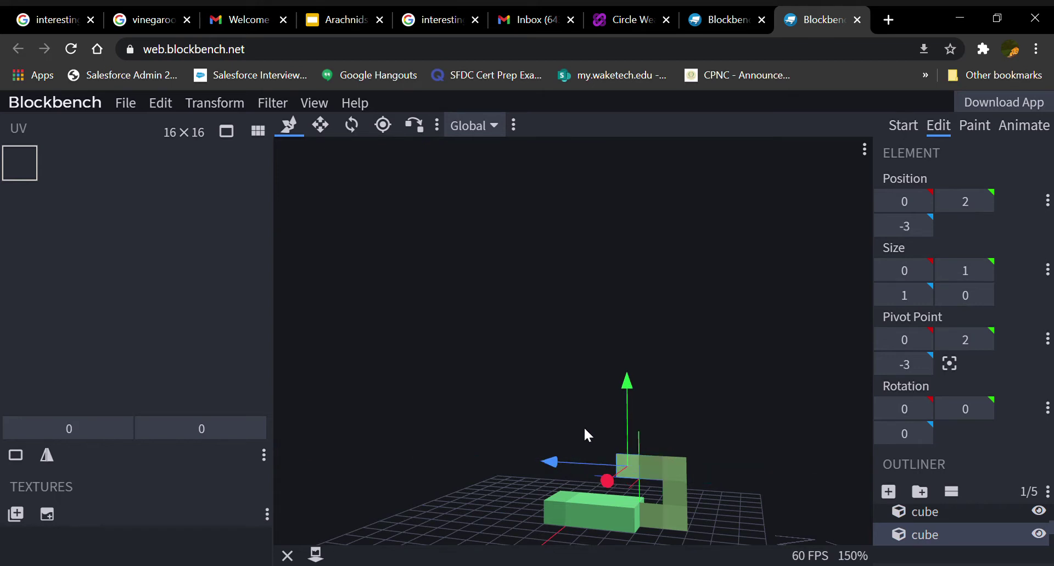
# Step: Select the two-unit-long top plate and move its pivot point to Z -2 with the Pivot tool
pyautogui.click(382, 126)
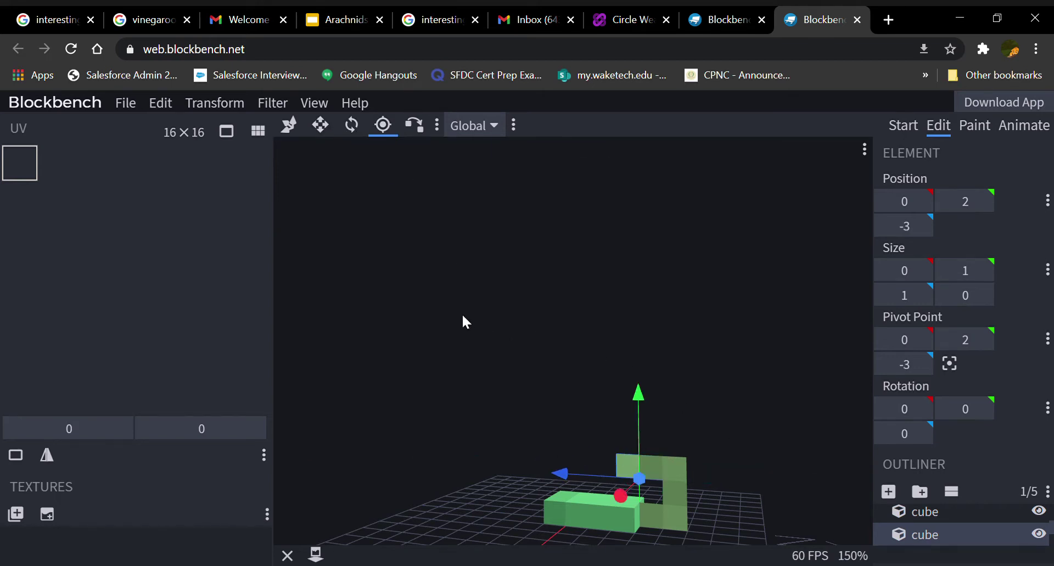
pyautogui.click(641, 474)
pyautogui.moveTo(641, 473); pyautogui.dragTo(619, 468)
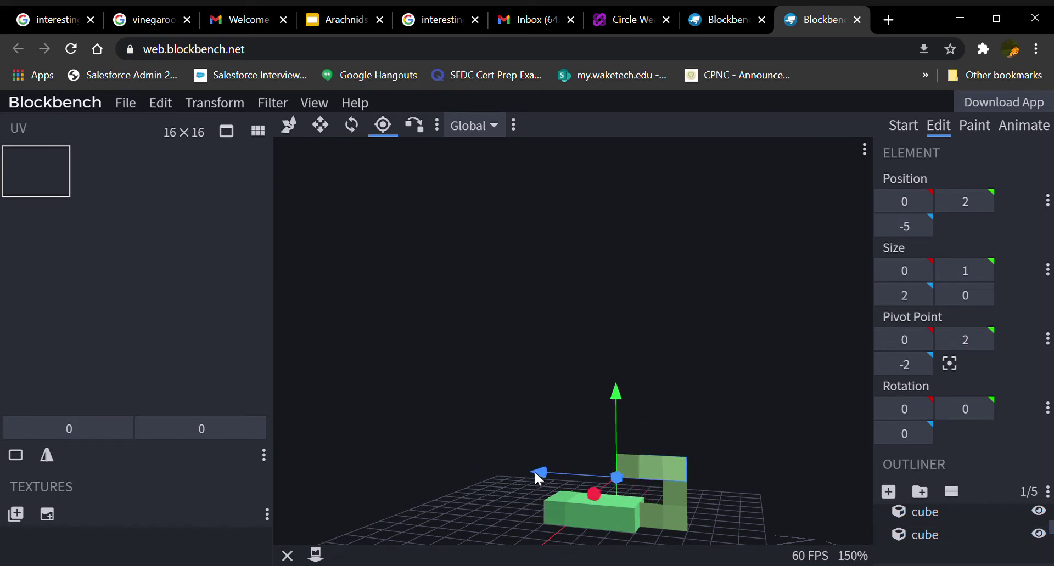
# Step: Move the top plate's pivot point to Y 3, Z -3 and try rotating the plate about its X axis
pyautogui.moveTo(537, 471); pyautogui.dragTo(560, 473)
pyautogui.moveTo(640, 393); pyautogui.dragTo(636, 371)
pyautogui.click(351, 125)
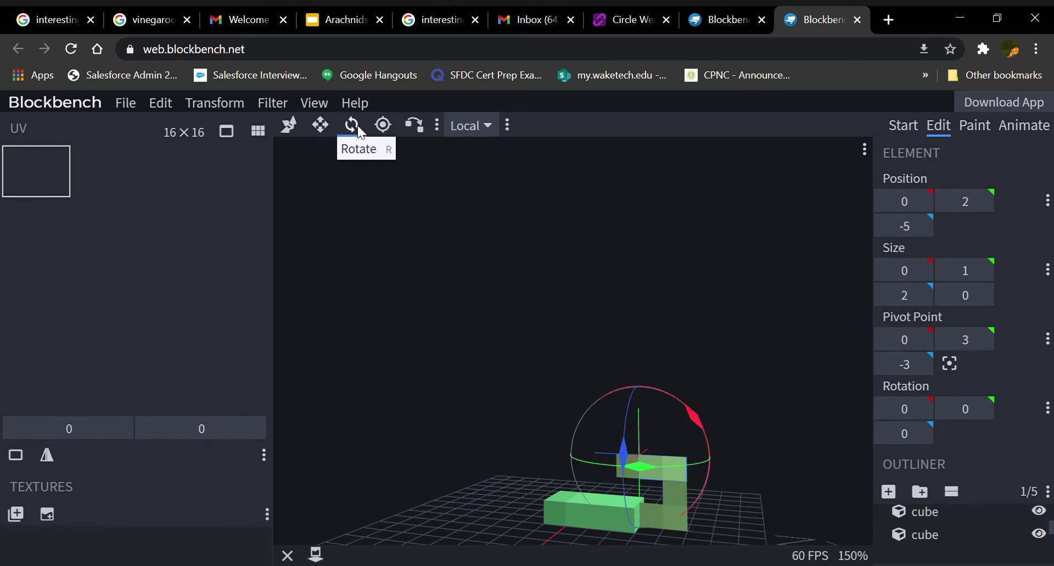
pyautogui.moveTo(697, 418); pyautogui.dragTo(666, 425)
pyautogui.hotkey('ctrl', 'z')
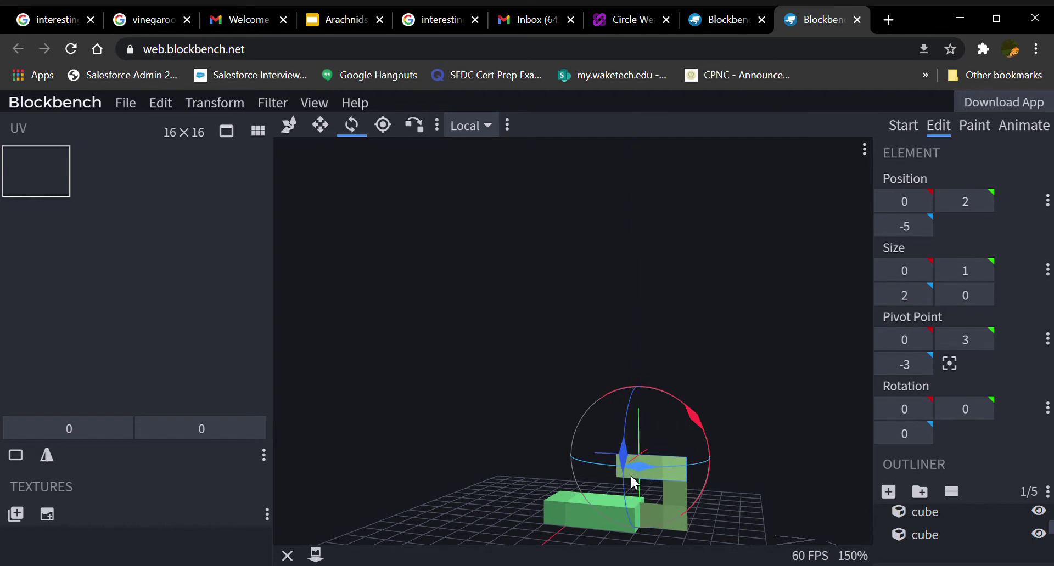
# Step: Move the small end plate's pivot point to Y 3 and rotate the plate 37.5 degrees about the X axis
pyautogui.click(288, 125)
pyautogui.moveTo(631, 490); pyautogui.dragTo(633, 450)
pyautogui.click(629, 457)
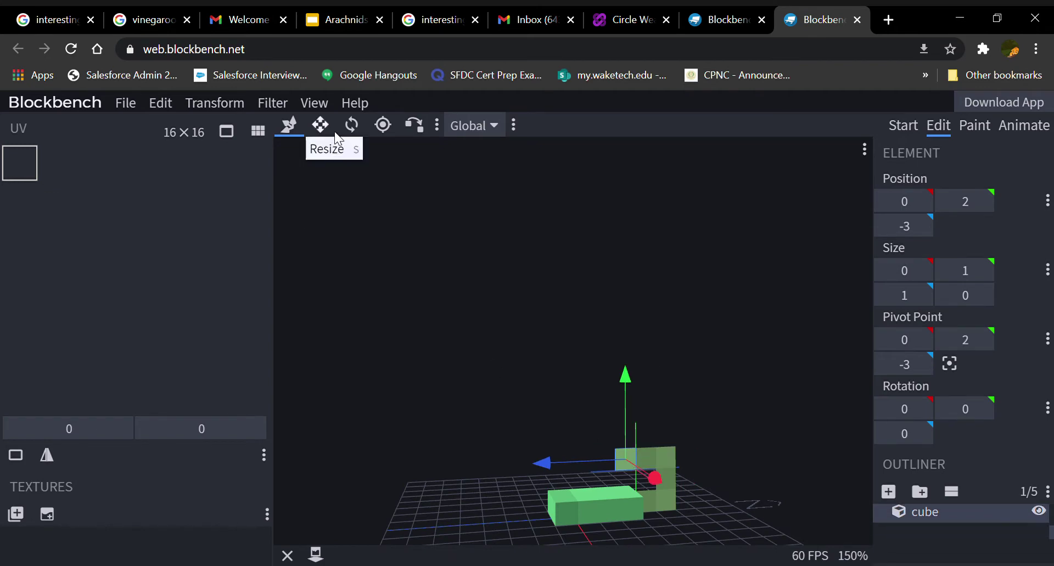
pyautogui.click(388, 132)
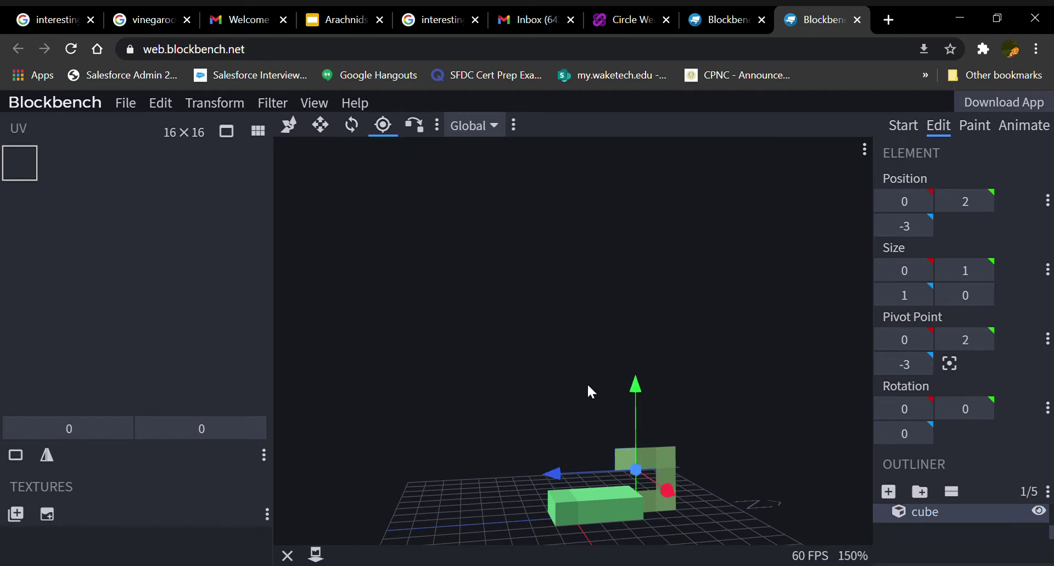
pyautogui.moveTo(631, 387); pyautogui.dragTo(631, 362)
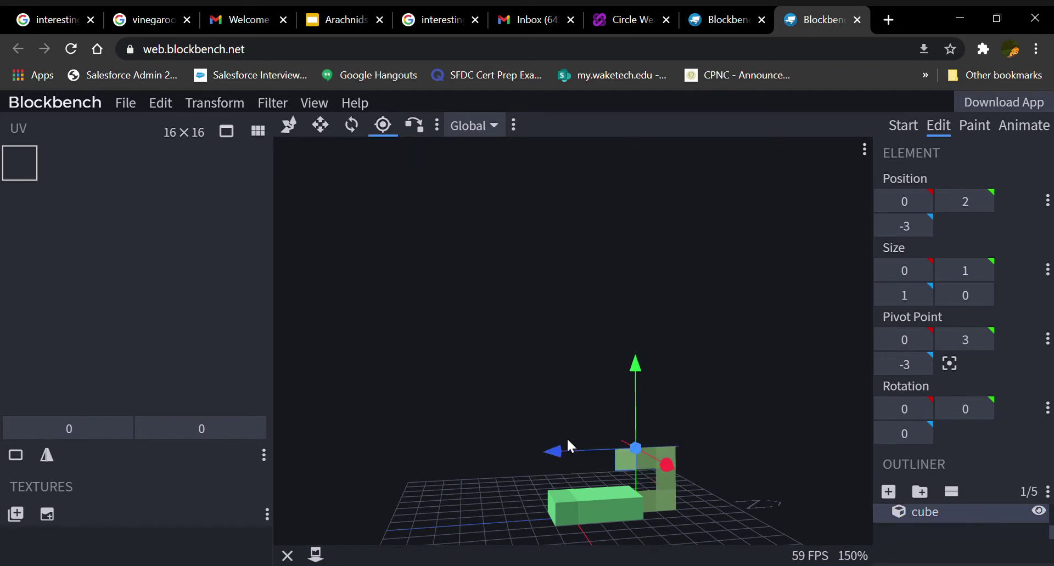
pyautogui.click(352, 125)
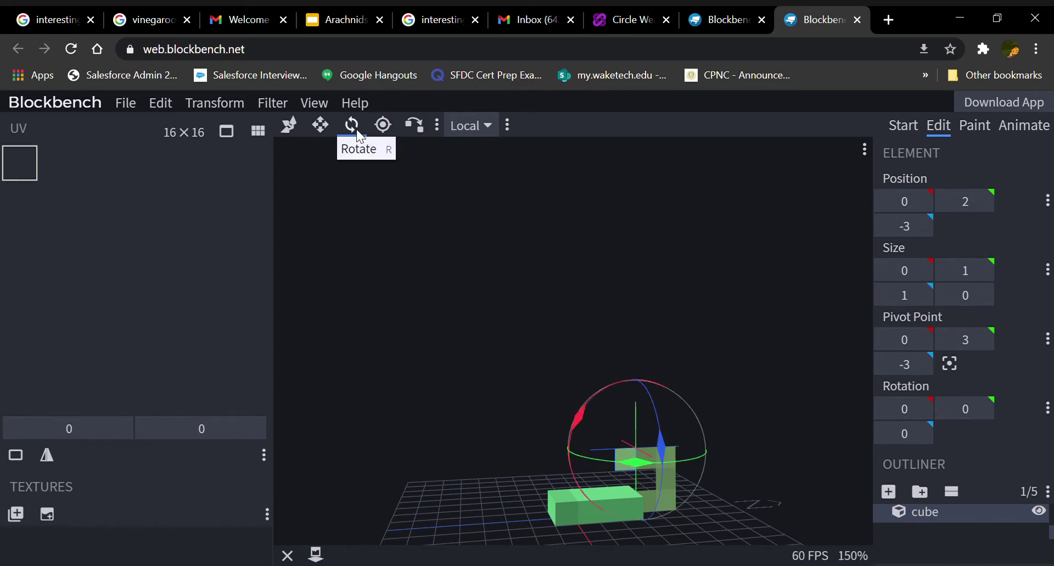
pyautogui.moveTo(577, 410); pyautogui.dragTo(555, 460)
pyautogui.click(289, 126)
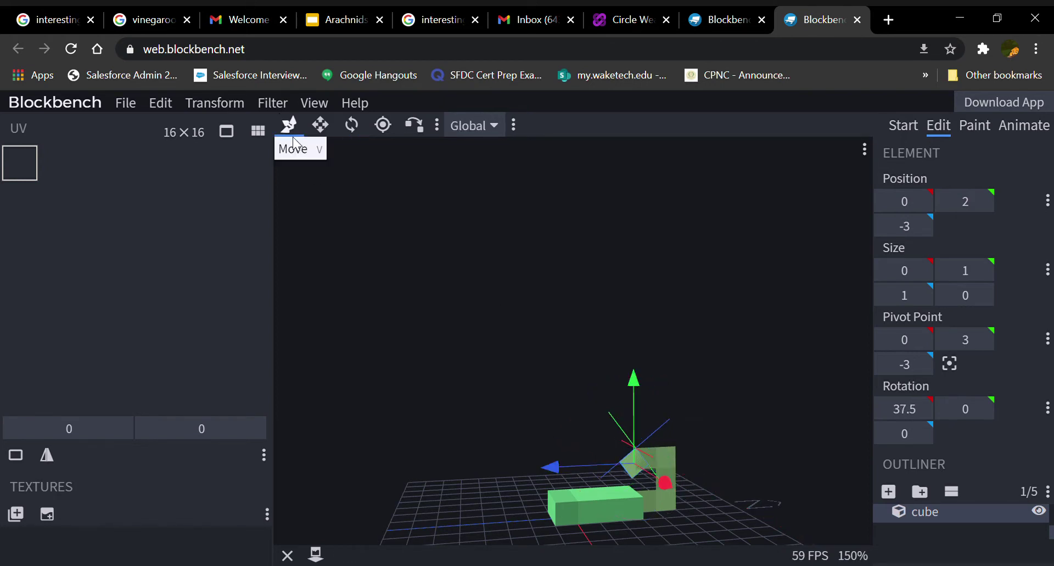
pyautogui.moveTo(494, 275); pyautogui.dragTo(773, 435)
pyautogui.click(672, 465)
pyautogui.moveTo(585, 463); pyautogui.dragTo(562, 467)
pyautogui.click(632, 479)
pyautogui.moveTo(779, 385); pyautogui.dragTo(731, 416)
pyautogui.click(578, 496)
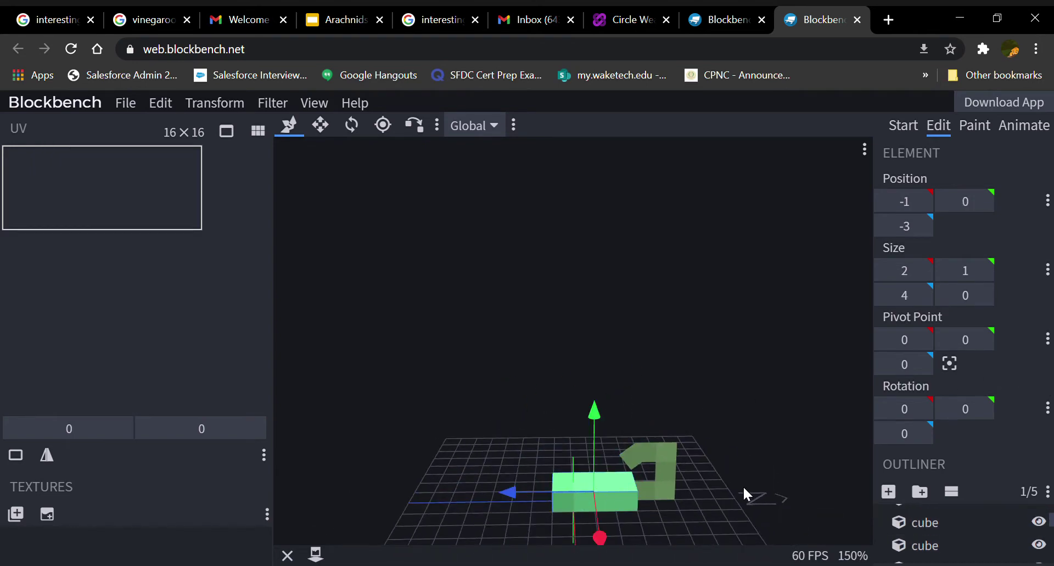
pyautogui.moveTo(743, 486); pyautogui.dragTo(559, 460)
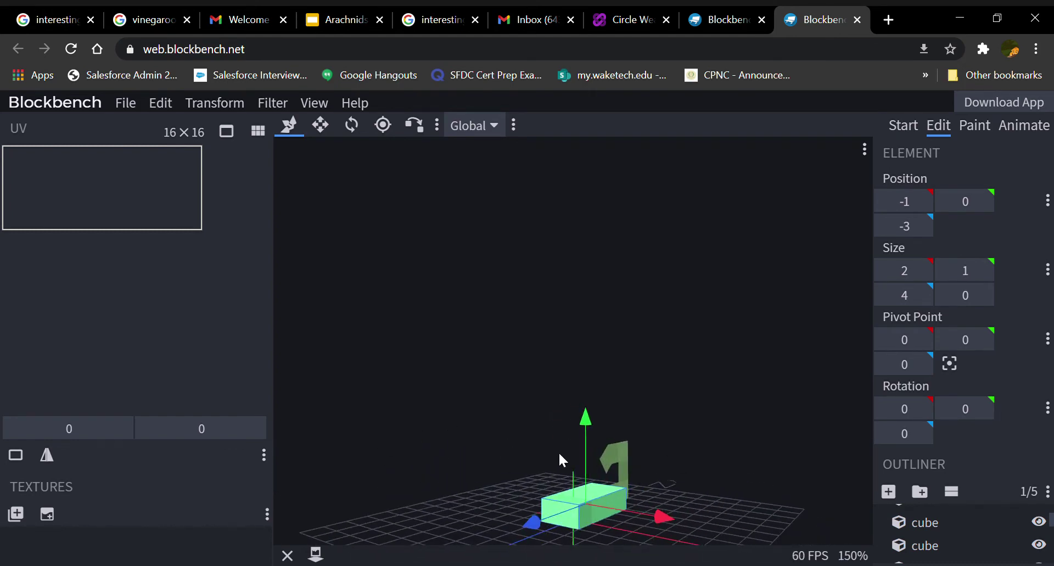
pyautogui.click(888, 492)
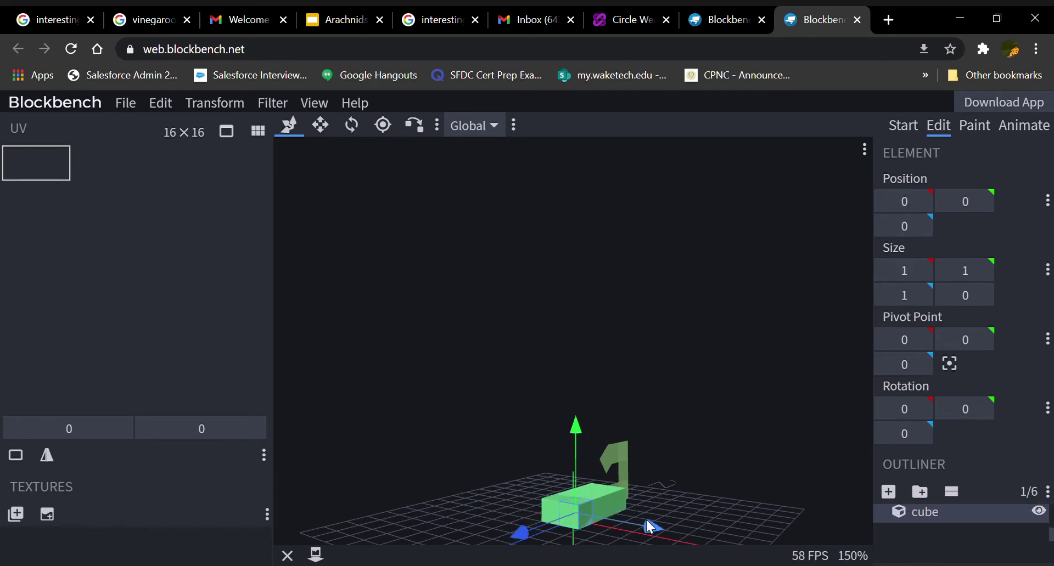
pyautogui.moveTo(652, 527); pyautogui.dragTo(675, 526)
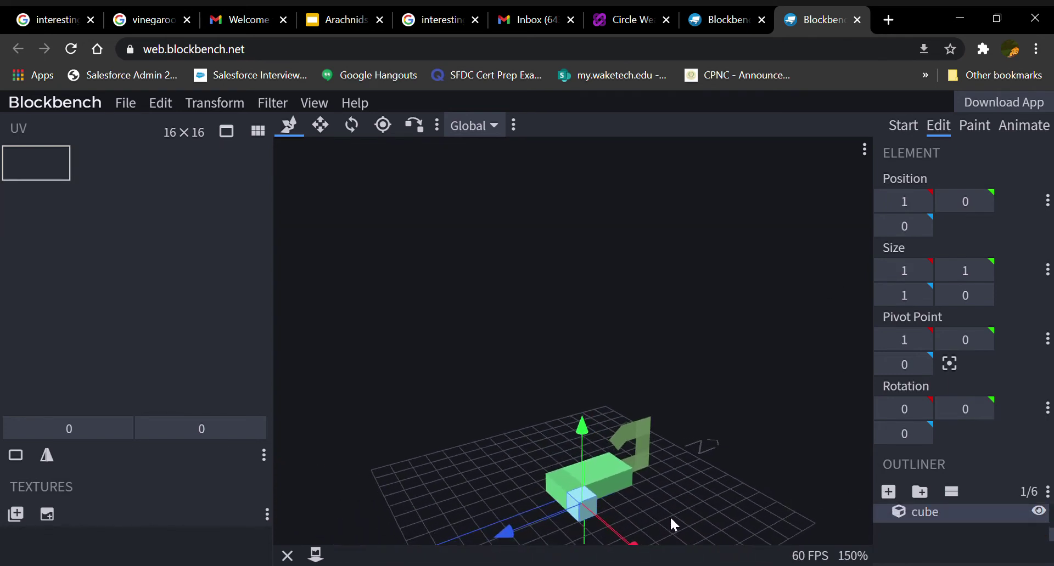
pyautogui.moveTo(480, 518); pyautogui.dragTo(493, 516)
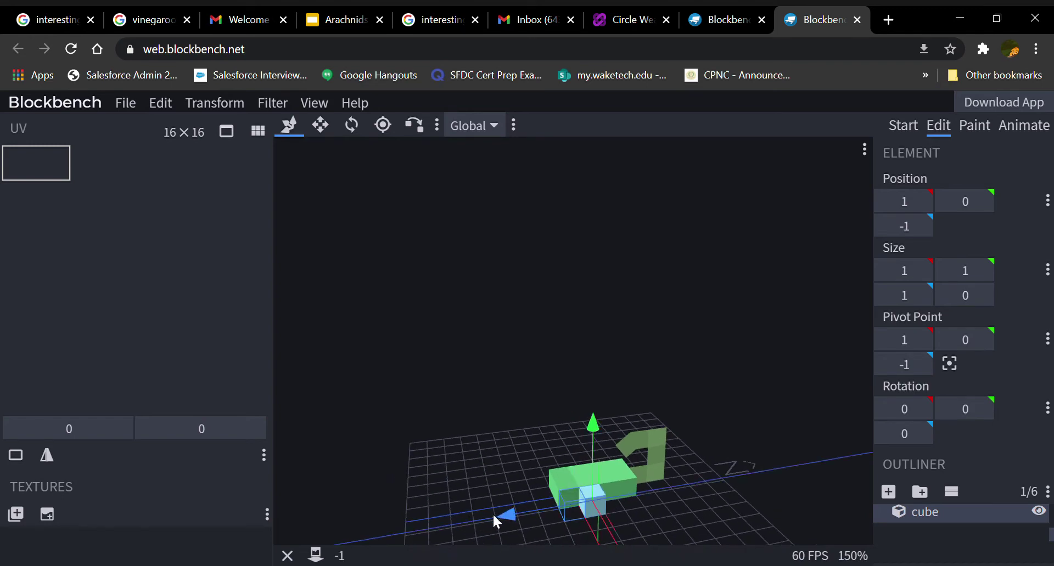
pyautogui.moveTo(543, 348); pyautogui.dragTo(568, 387)
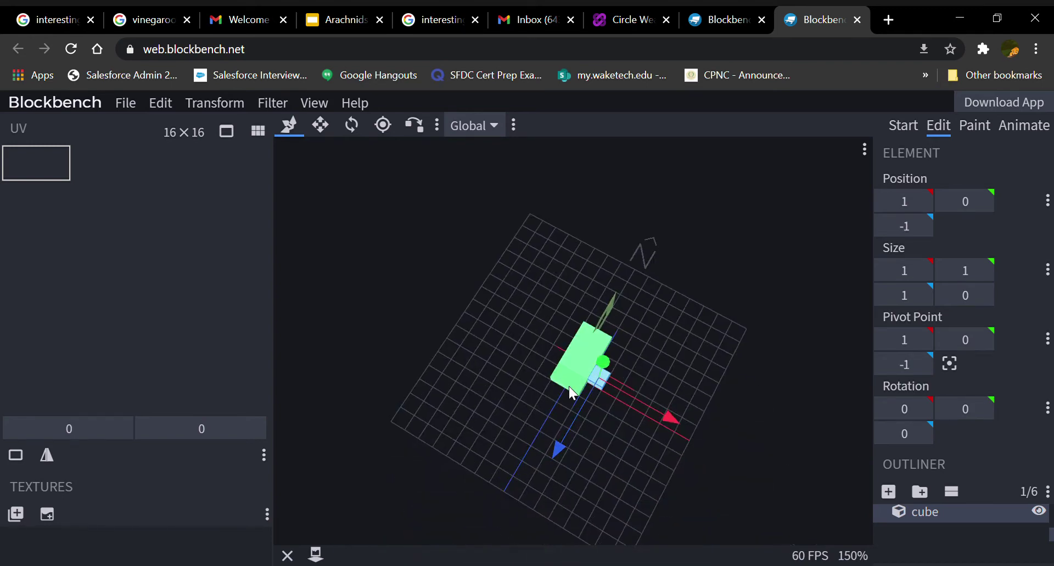
pyautogui.click(557, 378)
pyautogui.moveTo(707, 345); pyautogui.dragTo(619, 271)
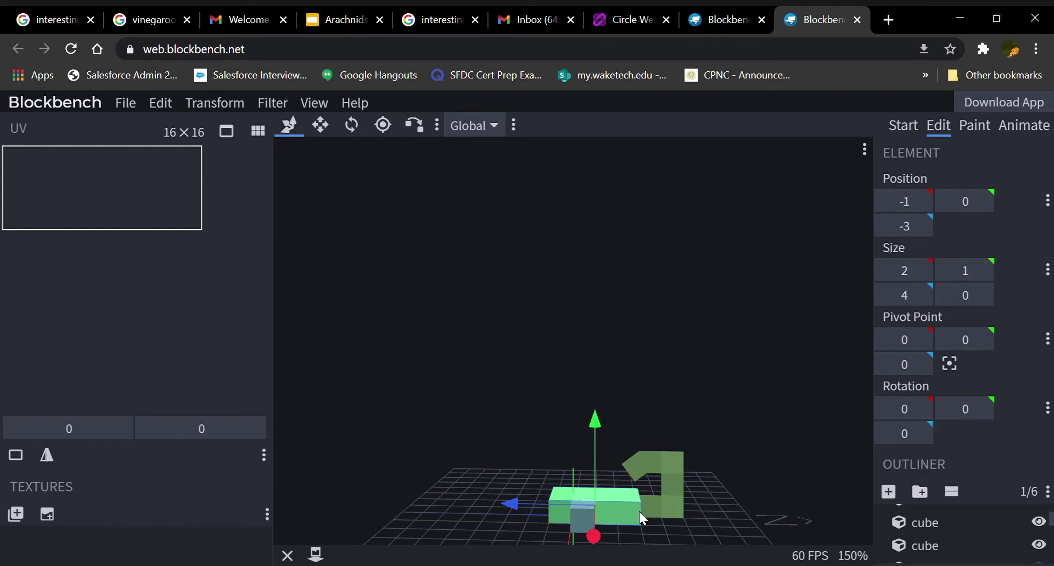
pyautogui.rightClick(579, 521)
pyautogui.click(596, 509)
pyautogui.click(617, 505)
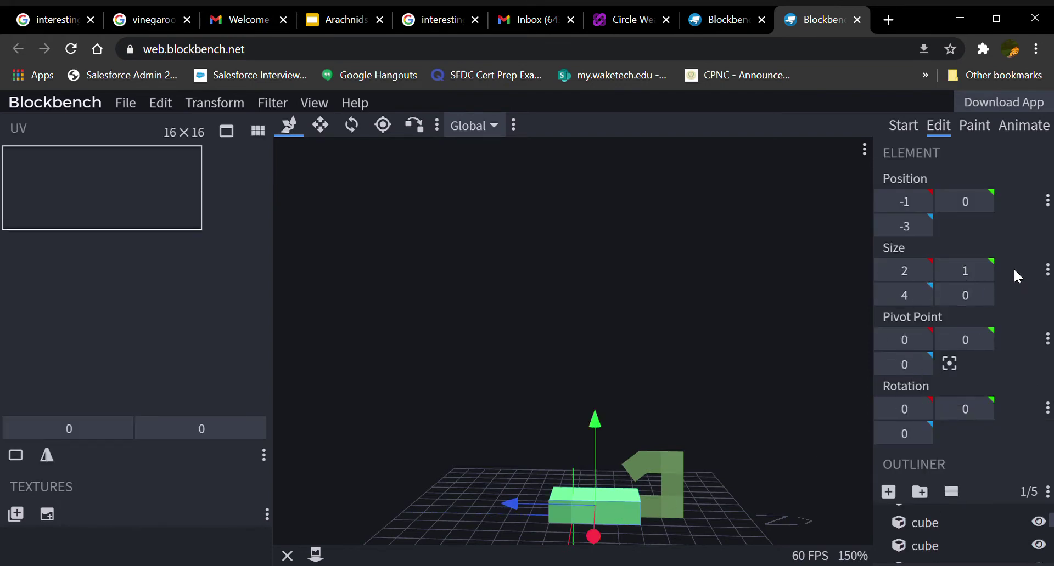
# Step: Widen the element properties area and set the body block's inflate value to 1
pyautogui.moveTo(874, 285); pyautogui.dragTo(795, 284)
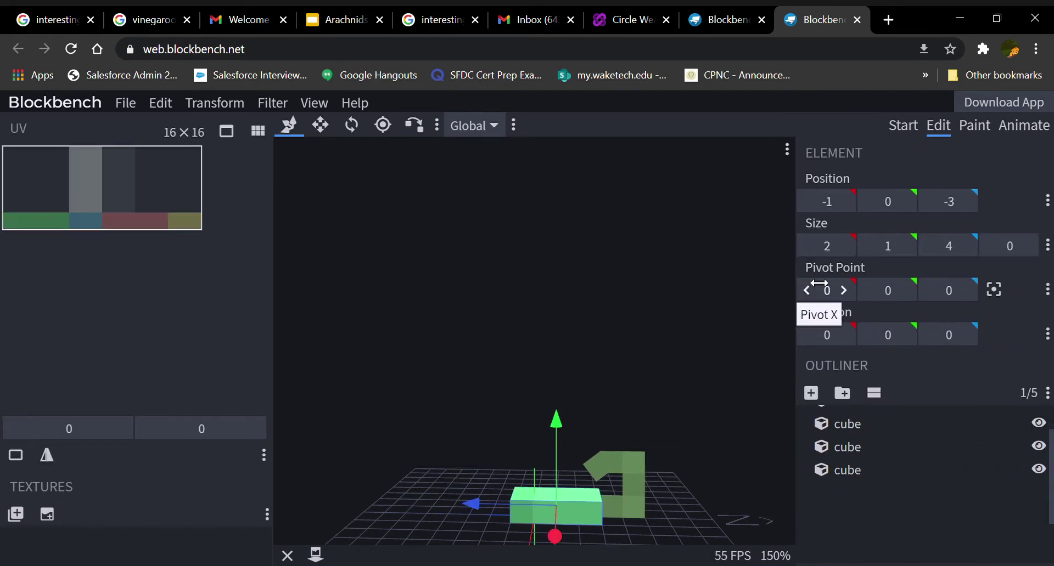
pyautogui.click(1026, 243)
# Step: Shift all four tail plates one unit away from the body, placing the lower and upright plates at Z -6
pyautogui.click(636, 501)
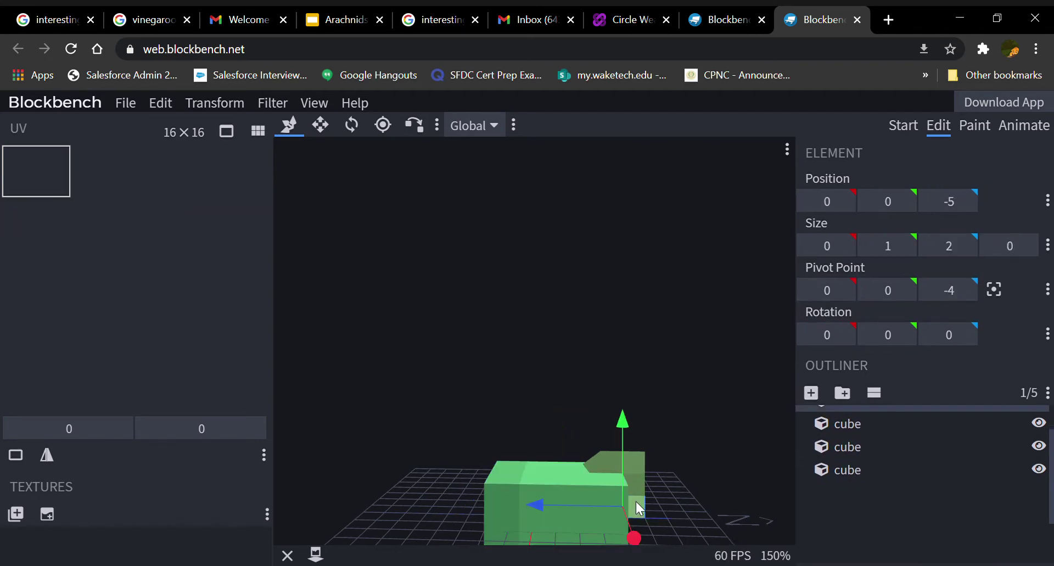
pyautogui.click(538, 502)
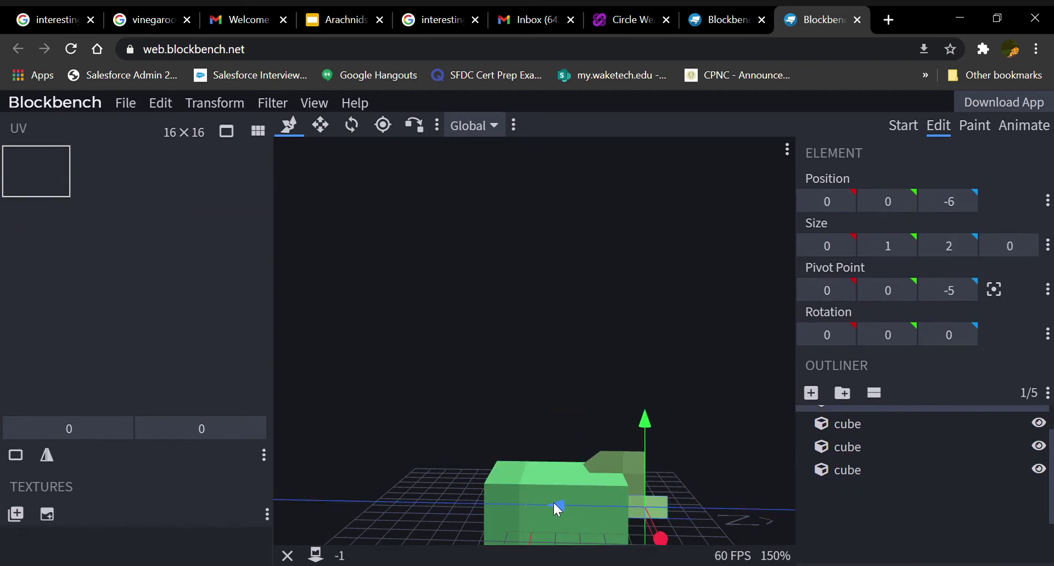
pyautogui.click(638, 489)
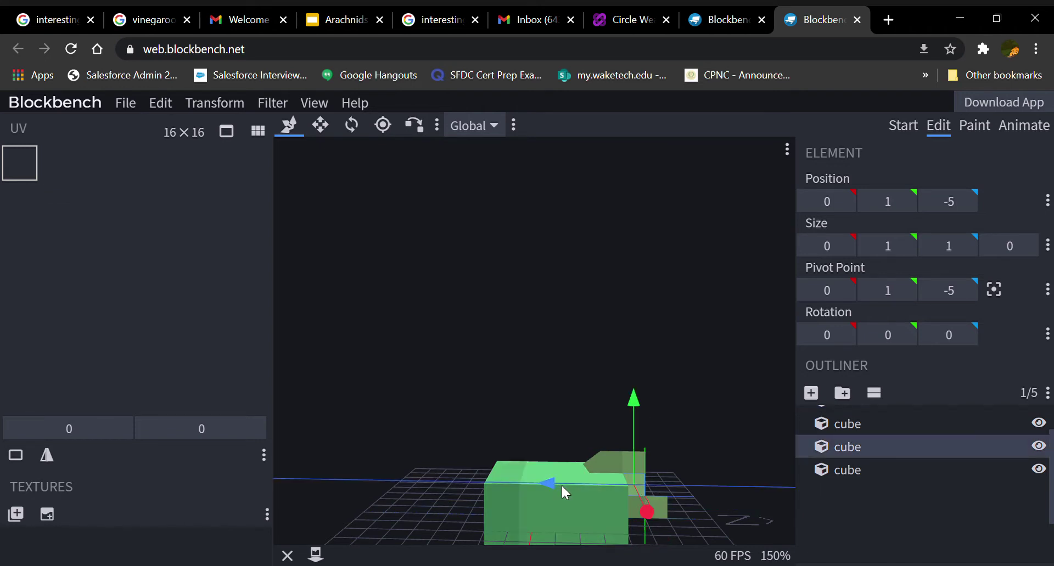
pyautogui.moveTo(561, 484); pyautogui.dragTo(578, 452)
pyautogui.click(634, 468)
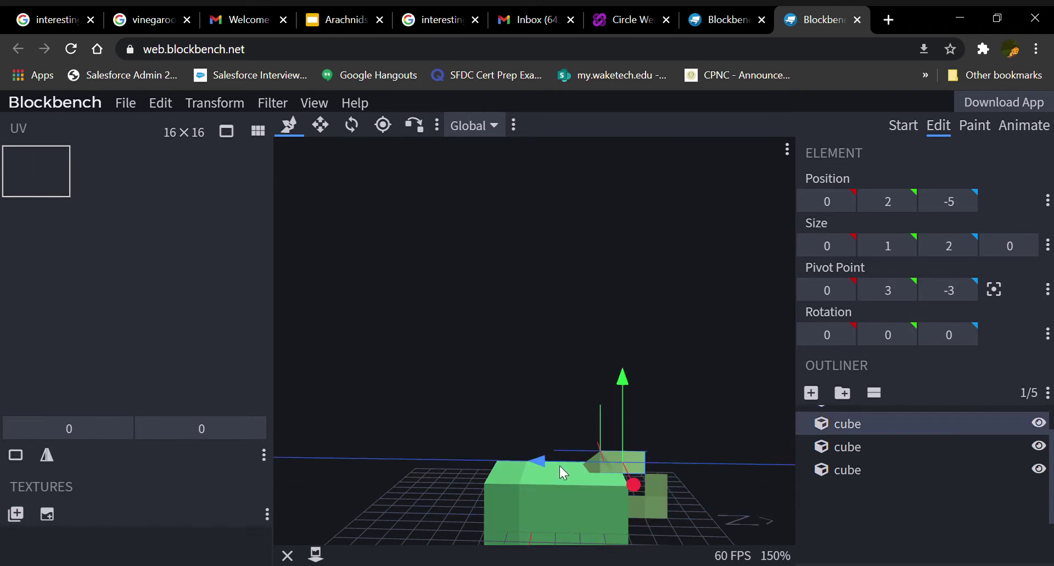
pyautogui.click(601, 472)
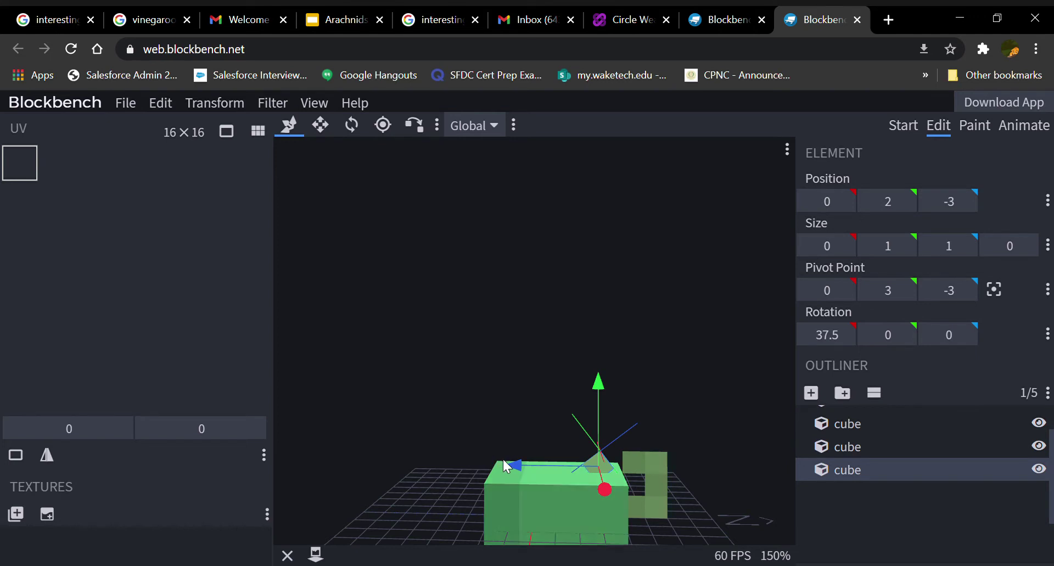
# Step: Set the lower tail plate's inflate value to 1 and raise the plate to Y 6
pyautogui.click(658, 517)
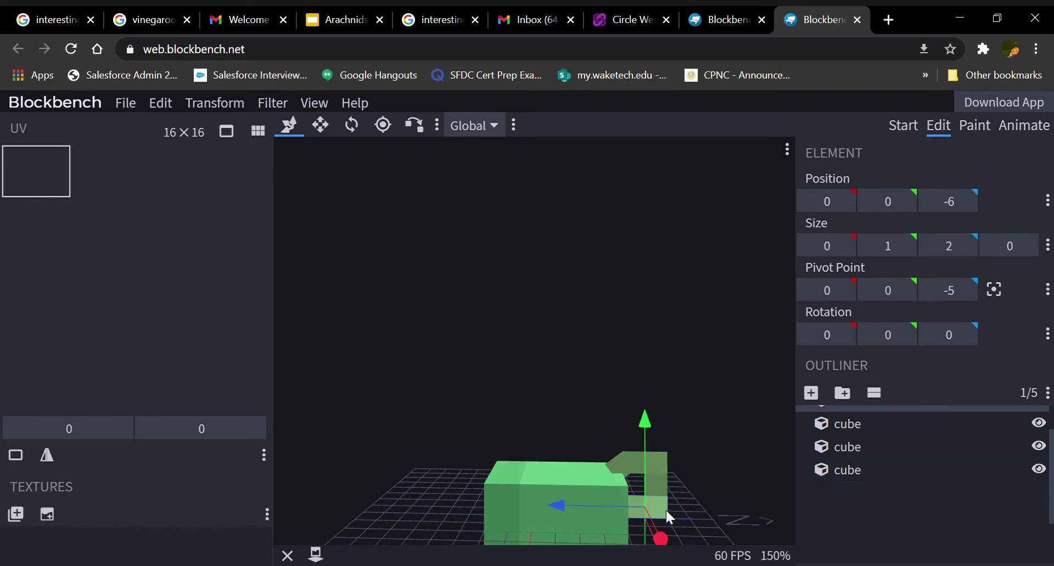
pyautogui.click(1025, 244)
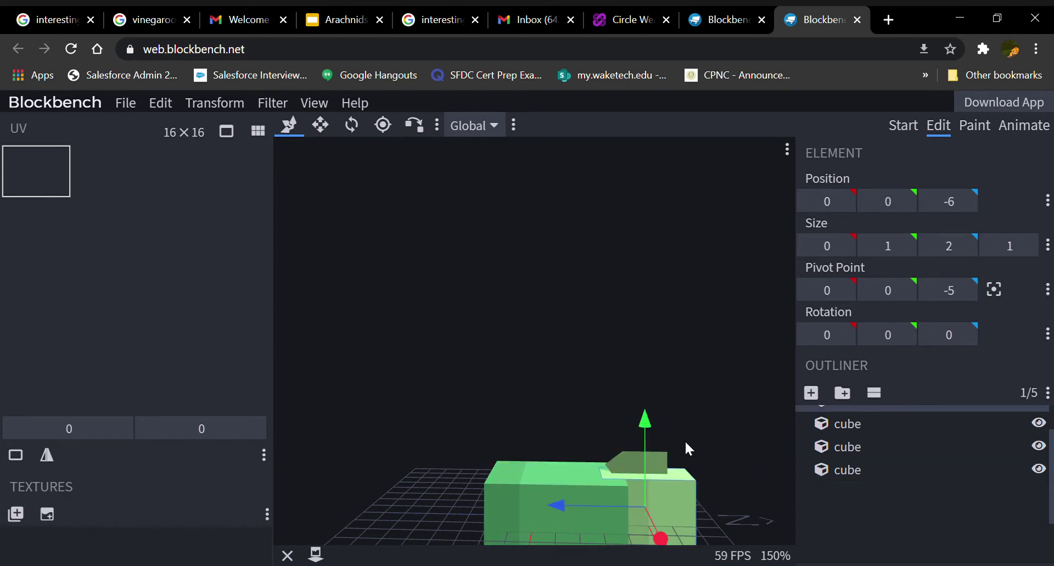
pyautogui.moveTo(706, 436); pyautogui.dragTo(651, 321)
# Step: Spread the other tail plates apart, moving the upright to Y 12, the top plate to Y 6, Z 3 and the angled tip to Y 6, Z -1
pyautogui.click(659, 482)
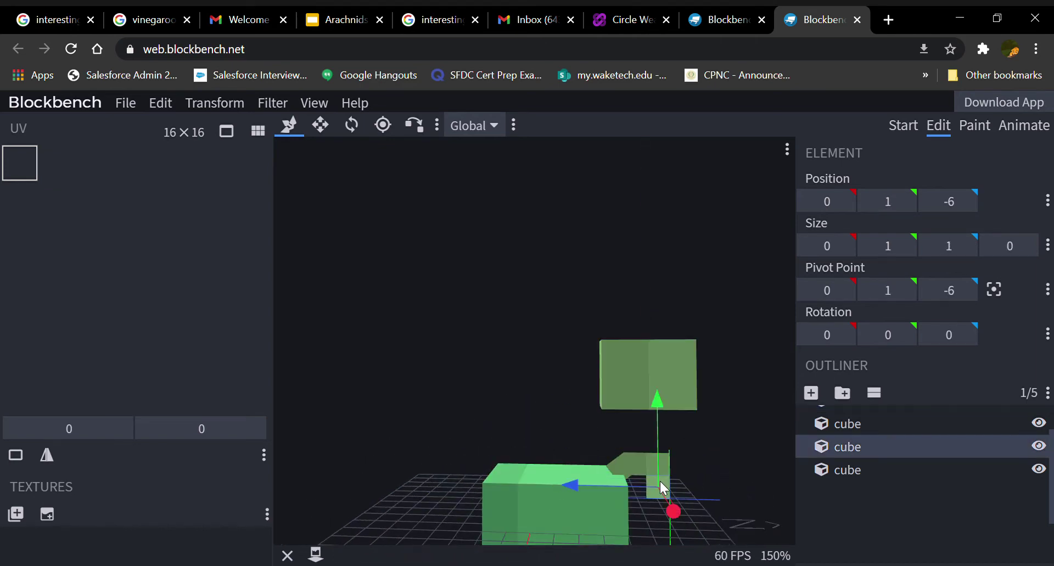
pyautogui.moveTo(639, 446); pyautogui.dragTo(596, 164)
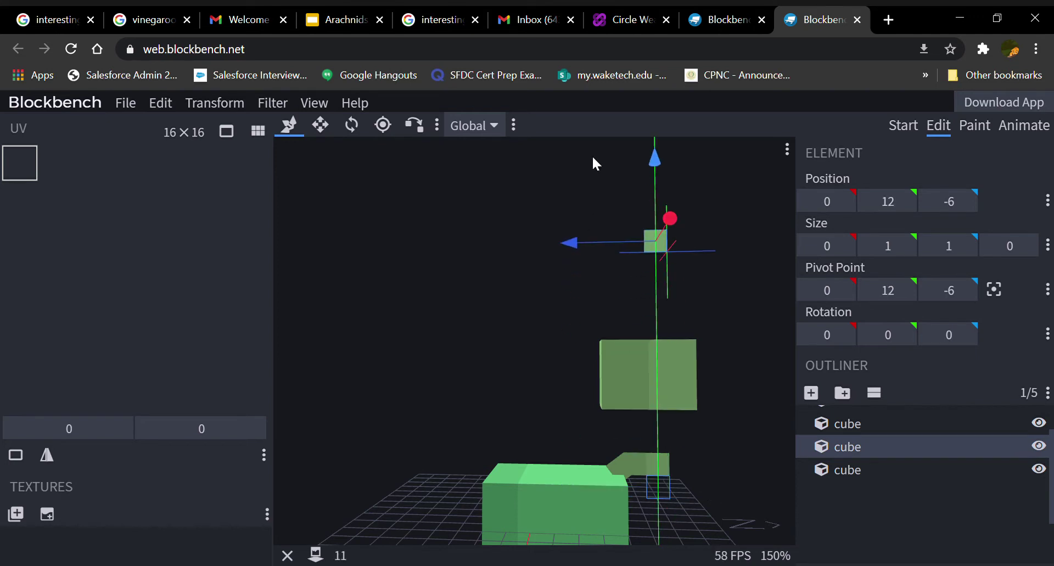
pyautogui.click(657, 464)
pyautogui.moveTo(562, 463); pyautogui.dragTo(417, 420)
pyautogui.moveTo(449, 387); pyautogui.dragTo(450, 299)
pyautogui.click(628, 468)
pyautogui.moveTo(569, 478); pyautogui.dragTo(503, 472)
pyautogui.moveTo(558, 400); pyautogui.dragTo(555, 297)
pyautogui.moveTo(692, 488); pyautogui.dragTo(659, 458)
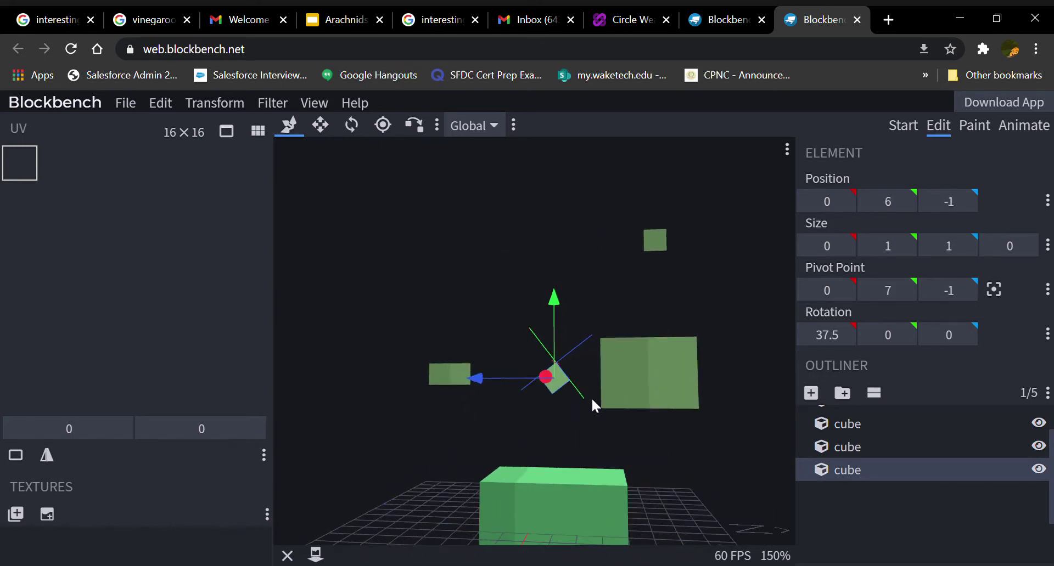
# Step: Raise the body block to Y 1 so it rests on the grid floor
pyautogui.rightClick(560, 381)
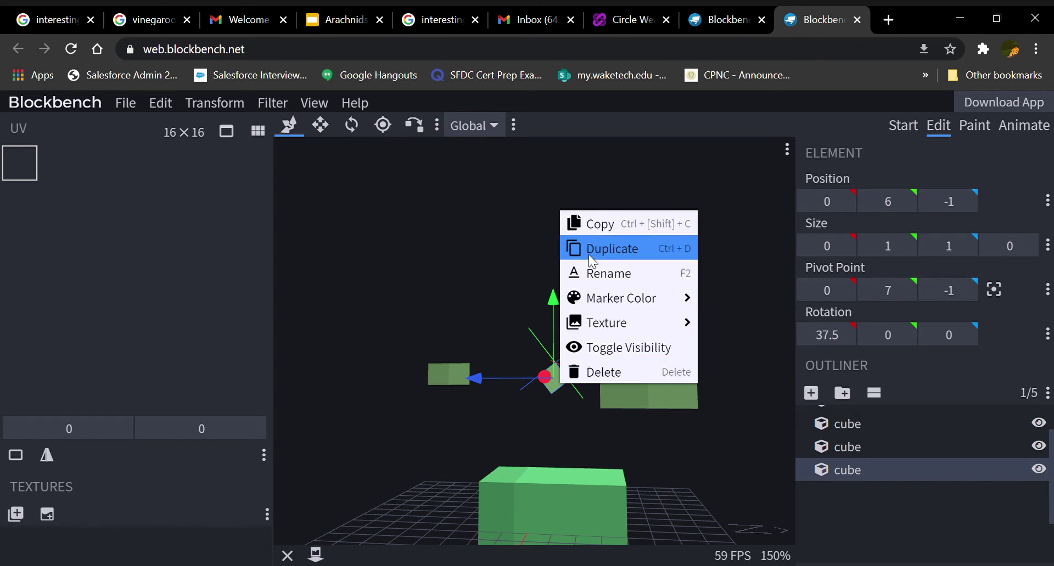
pyautogui.click(525, 271)
pyautogui.moveTo(652, 325); pyautogui.dragTo(684, 396)
pyautogui.click(545, 485)
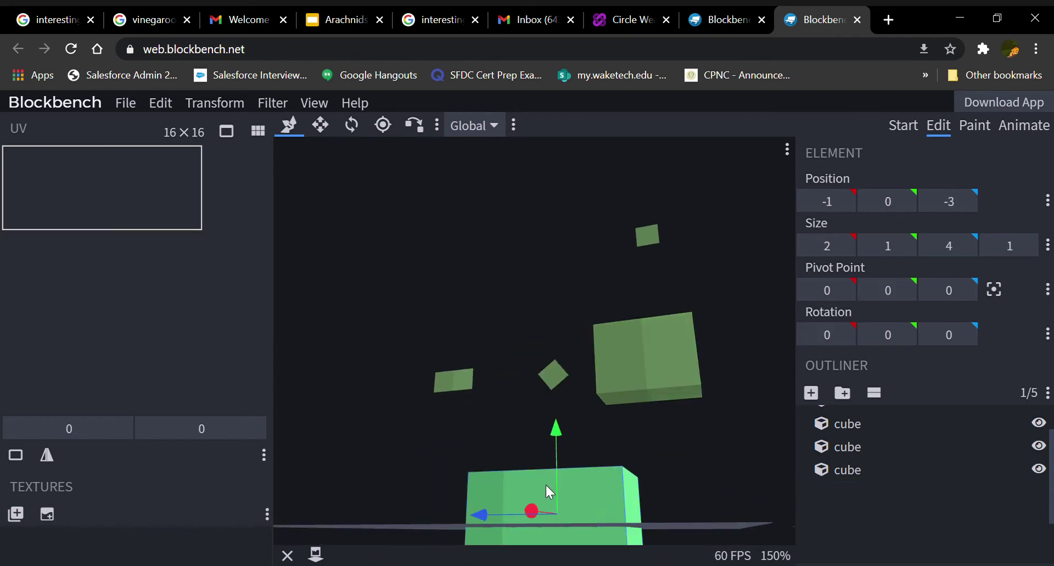
pyautogui.moveTo(558, 430)
pyautogui.mouseDown()
pyautogui.moveTo(553, 394)
pyautogui.moveTo(561, 419)
pyautogui.mouseUp()
pyautogui.moveTo(453, 478); pyautogui.dragTo(417, 483)
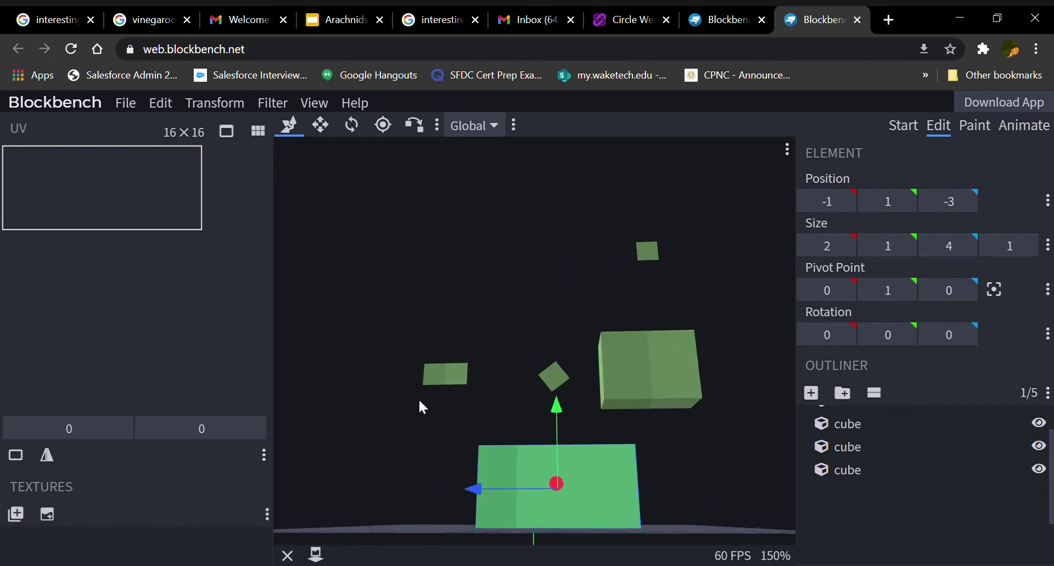
pyautogui.moveTo(420, 409); pyautogui.dragTo(436, 444)
# Step: Move the inflated tail plate to Z -7, further behind the body block
pyautogui.click(443, 377)
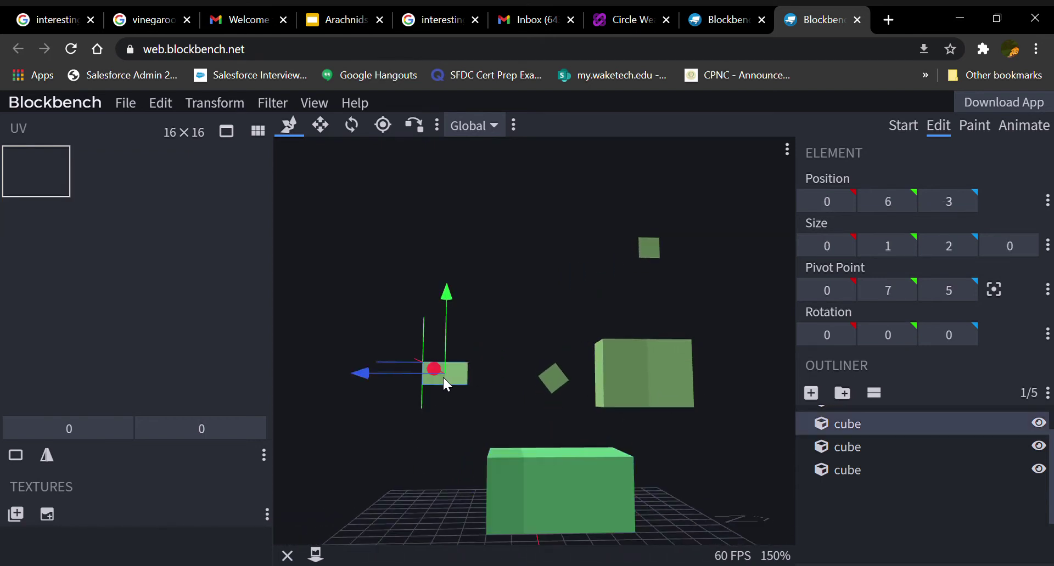
pyautogui.click(625, 389)
pyautogui.moveTo(565, 371); pyautogui.dragTo(596, 360)
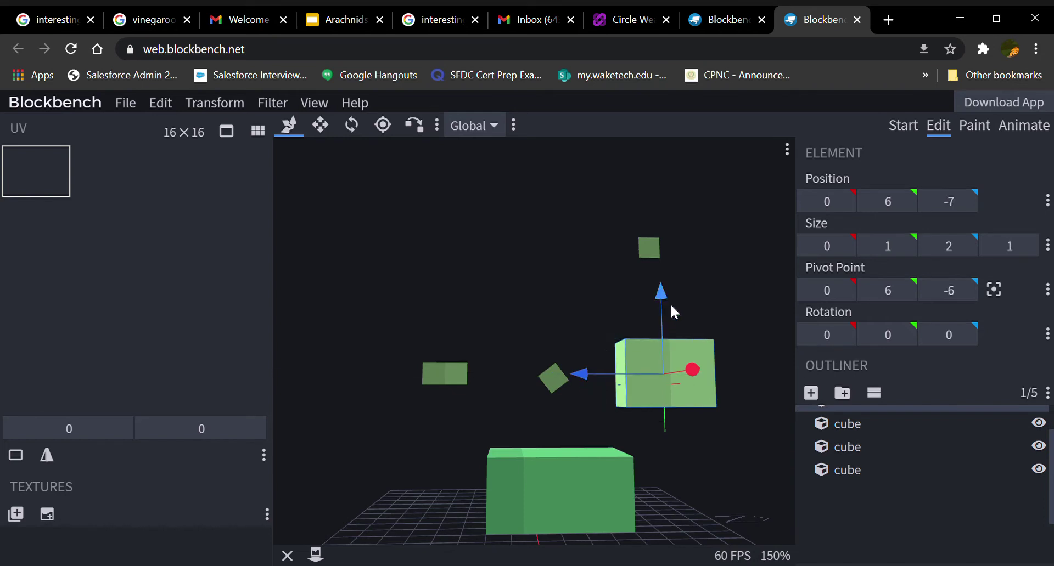
# Step: Try to lower the inflated tail plate to Y 1 and reduce its height to 0 from below
pyautogui.moveTo(670, 305); pyautogui.dragTo(725, 389)
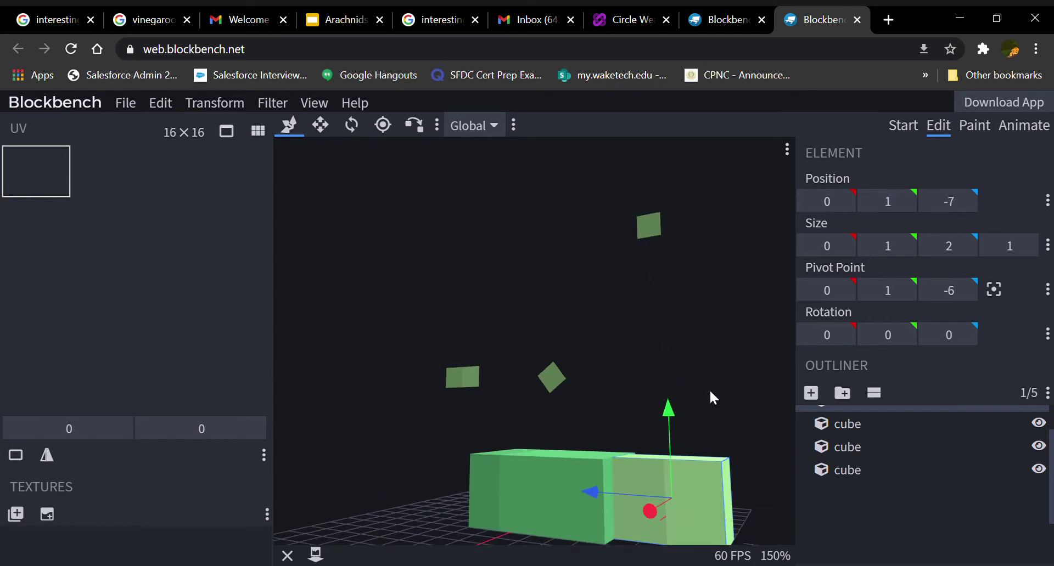
pyautogui.click(323, 126)
pyautogui.scroll(-3, 641, 491)
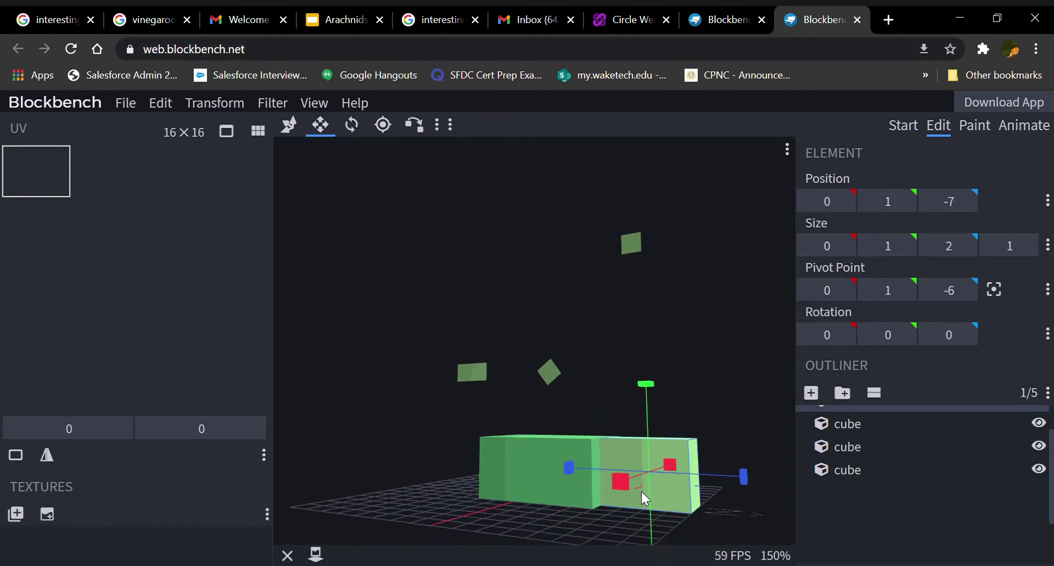
pyautogui.scroll(-2, 645, 527)
pyautogui.moveTo(618, 521)
pyautogui.mouseDown()
pyautogui.moveTo(618, 487)
pyautogui.moveTo(617, 518)
pyautogui.moveTo(612, 492)
pyautogui.moveTo(613, 504)
pyautogui.mouseUp()
pyautogui.moveTo(600, 350); pyautogui.dragTo(614, 434)
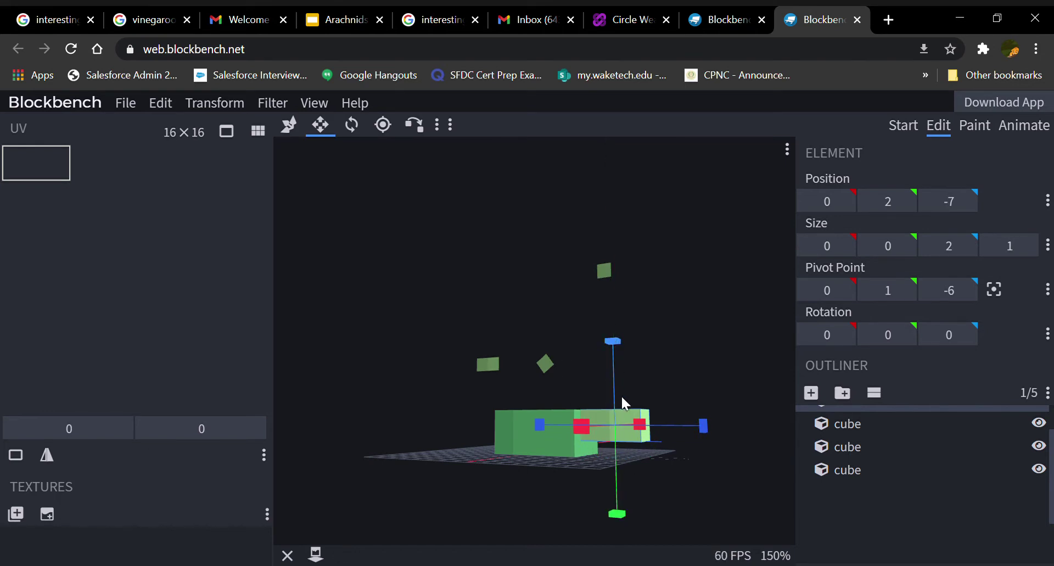
# Step: Undo the inflation and repositioning of the body and tail plates and the deletion of the small cube beside the body
pyautogui.hotkey('ctrl', 'z')
pyautogui.hotkey('ctrl', 'z')
pyautogui.hotkey('ctrl', 'z')
pyautogui.hotkey('ctrl', 'z')
pyautogui.hotkey('ctrl', 'z')
pyautogui.hotkey('ctrl', 'z')
pyautogui.hotkey('ctrl', 'z')
pyautogui.hotkey('ctrl', 'z')
pyautogui.hotkey('ctrl', 'z')
pyautogui.hotkey('ctrl', 'z')
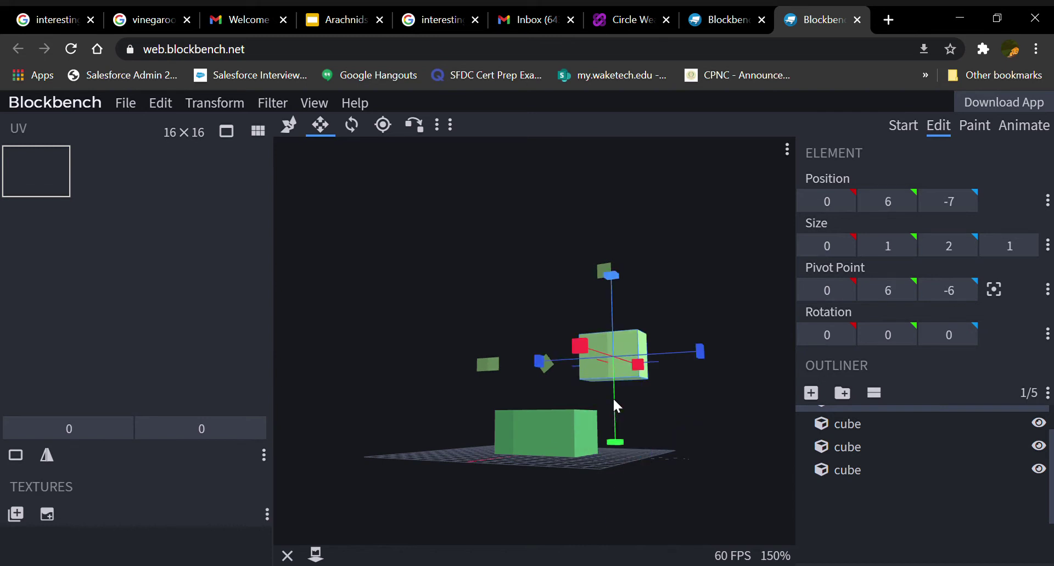
pyautogui.hotkey('ctrl', 'z')
pyautogui.hotkey('ctrl', 'z')
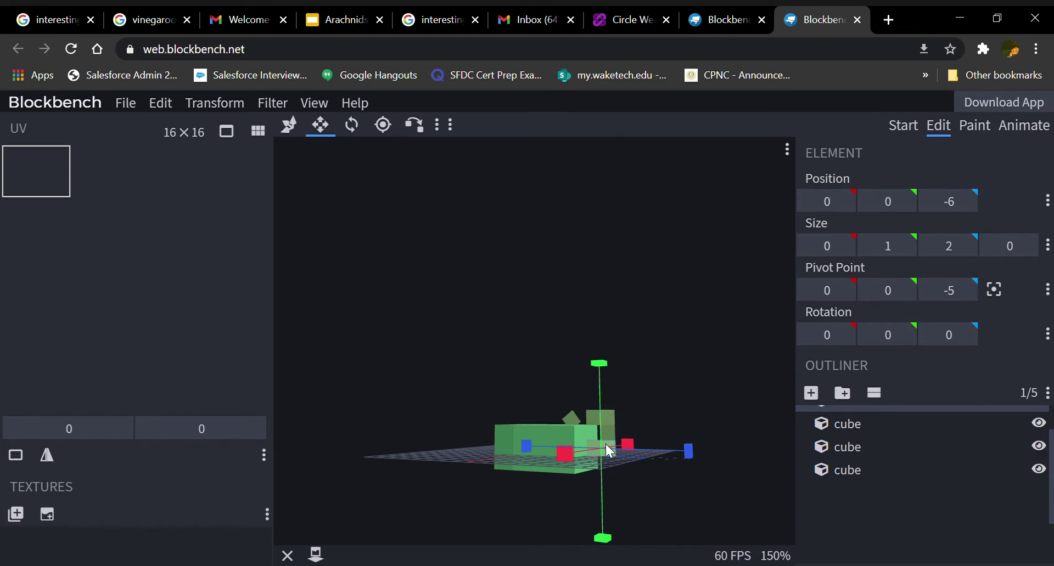
pyautogui.hotkey('ctrl', 'z')
pyautogui.hotkey('ctrl', 'z')
pyautogui.hotkey('ctrl', 'z')
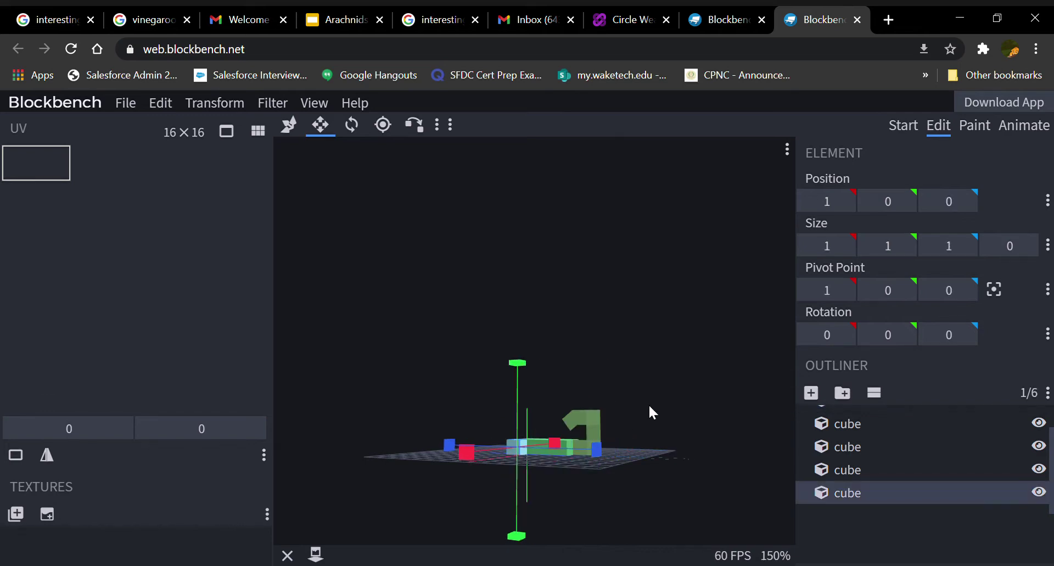
# Step: Flatten the small cube beside the body's front end to a depth of 0
pyautogui.moveTo(649, 405); pyautogui.dragTo(594, 494)
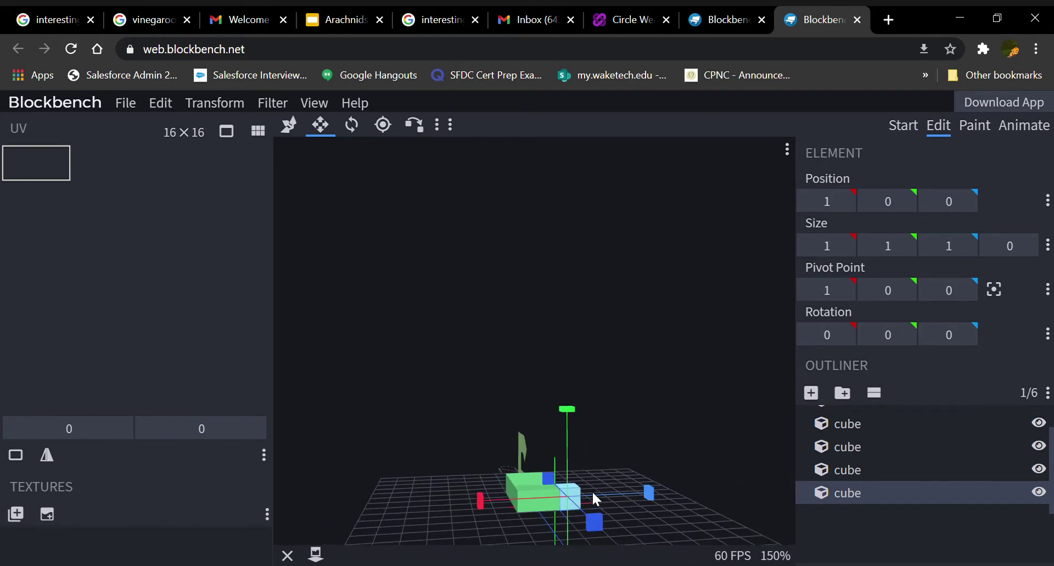
pyautogui.moveTo(599, 532); pyautogui.dragTo(594, 519)
pyautogui.moveTo(661, 466); pyautogui.dragTo(587, 483)
# Step: Duplicate the flattened arm plate and move the copy to X -2 on the opposite side of the body
pyautogui.rightClick(552, 490)
pyautogui.click(565, 499)
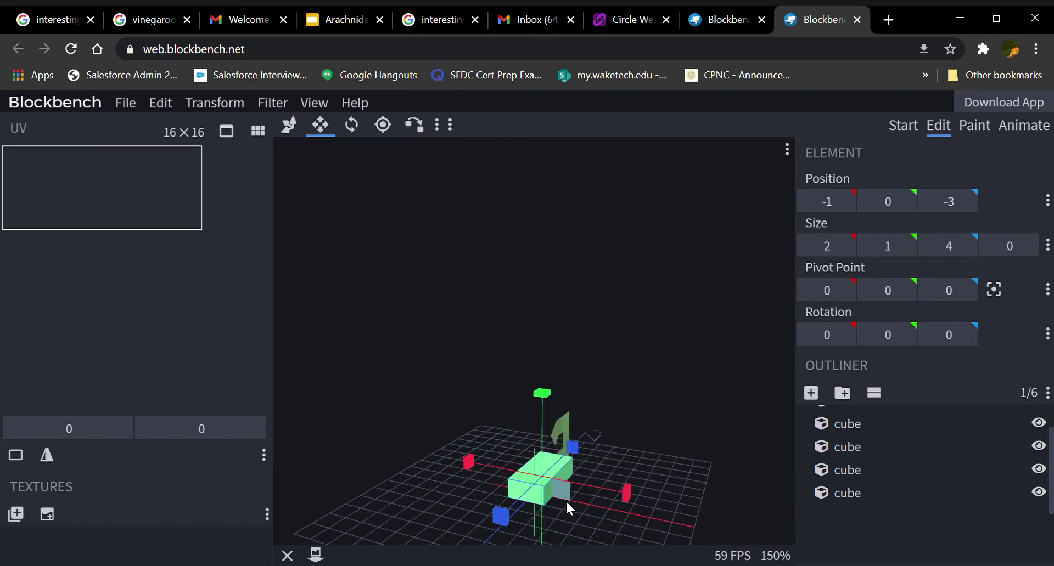
pyautogui.rightClick(563, 494)
pyautogui.click(608, 362)
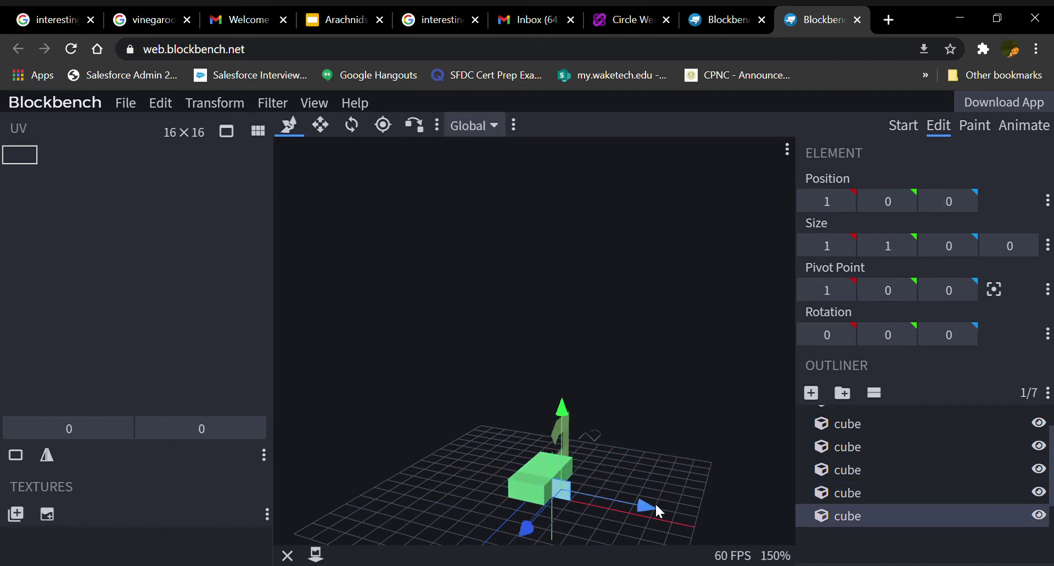
pyautogui.moveTo(654, 503); pyautogui.dragTo(591, 492)
# Step: Add a new cube at X 2, Y 0, Z 0 against the arm plate's outer edge and flatten it to a width of 0
pyautogui.moveTo(640, 453); pyautogui.dragTo(554, 447)
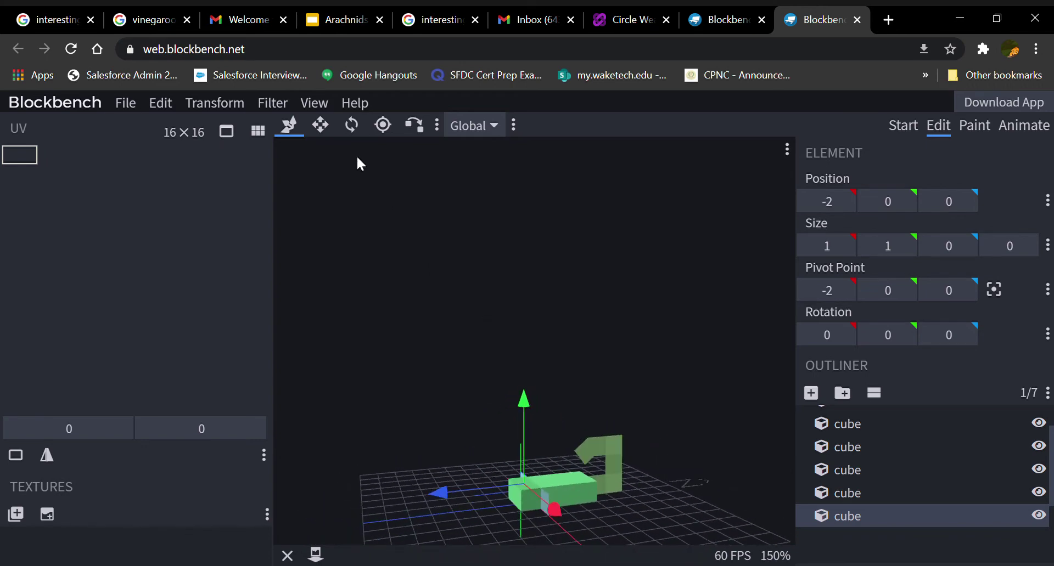
pyautogui.moveTo(538, 492); pyautogui.dragTo(723, 513)
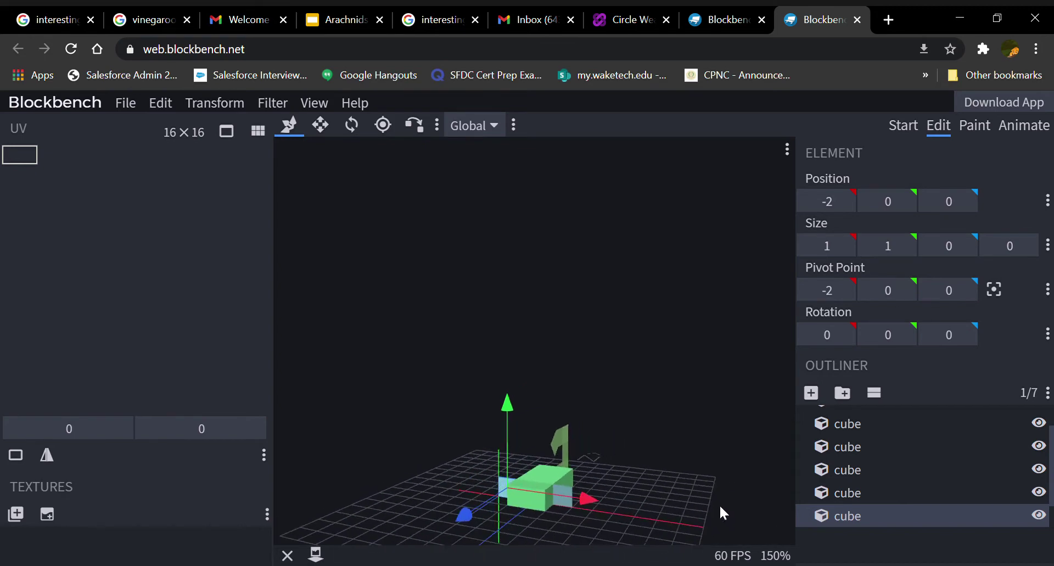
pyautogui.click(811, 393)
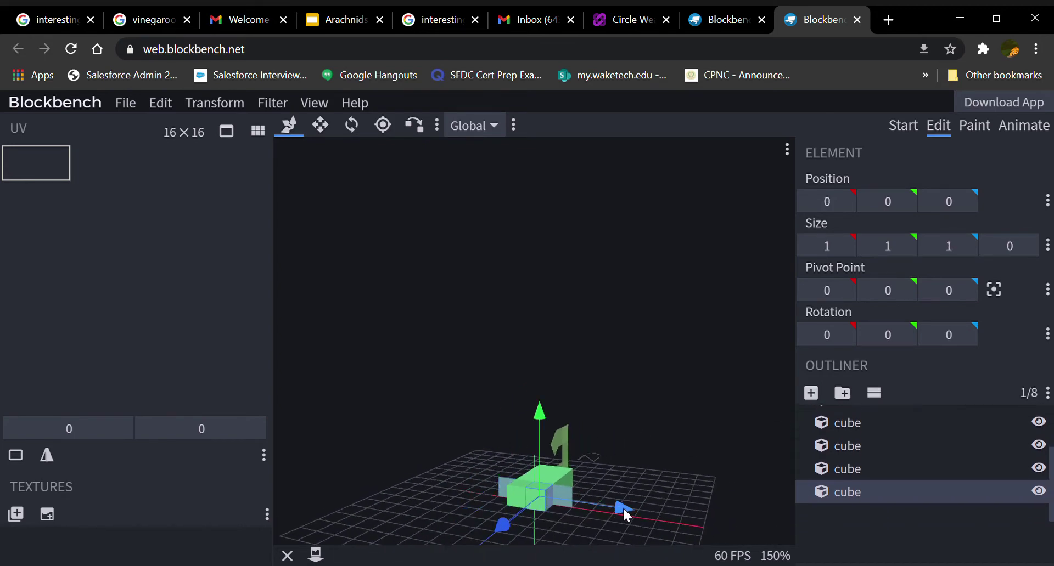
pyautogui.moveTo(621, 507)
pyautogui.mouseDown()
pyautogui.moveTo(677, 513)
pyautogui.moveTo(625, 486)
pyautogui.moveTo(614, 496)
pyautogui.mouseUp()
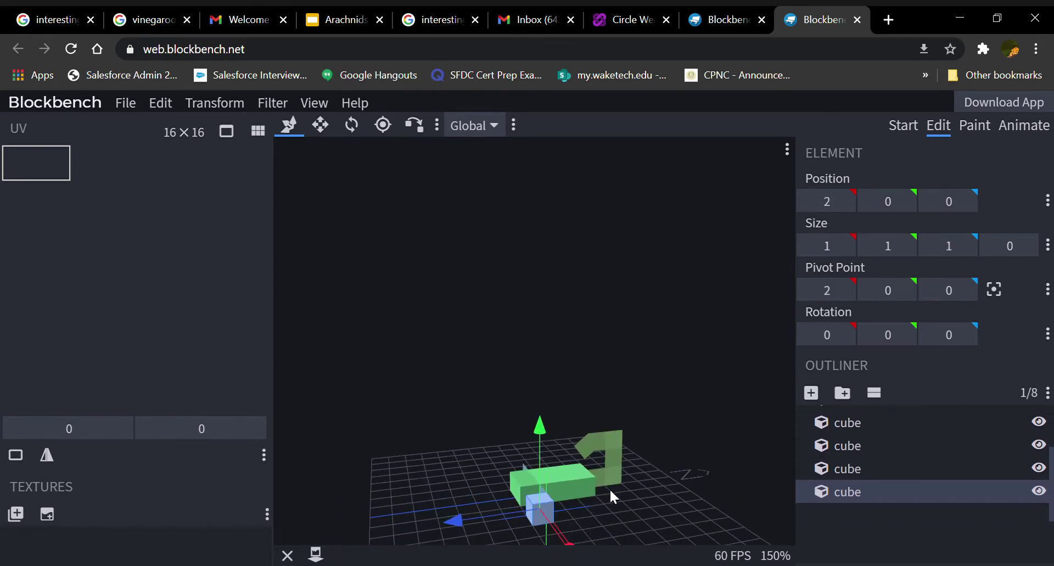
pyautogui.moveTo(457, 519); pyautogui.dragTo(578, 514)
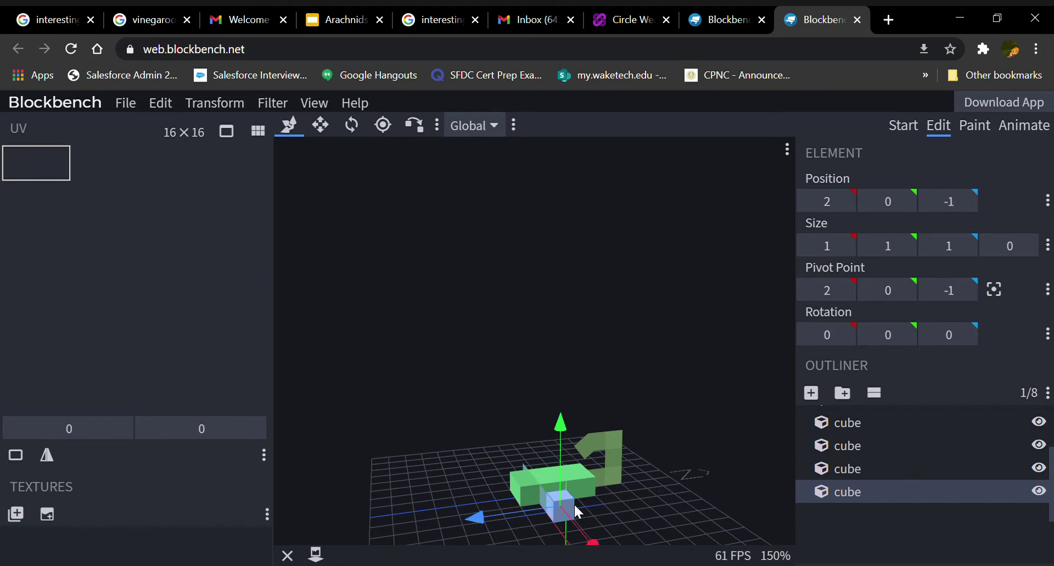
pyautogui.moveTo(650, 502); pyautogui.dragTo(701, 513)
pyautogui.moveTo(532, 530); pyautogui.dragTo(511, 541)
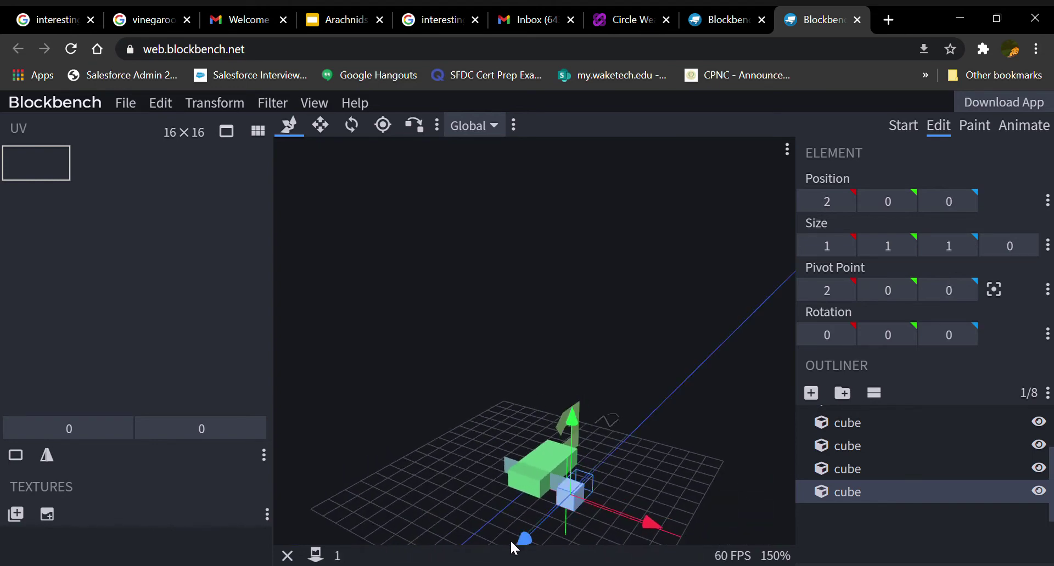
pyautogui.click(321, 125)
pyautogui.moveTo(642, 520); pyautogui.dragTo(631, 513)
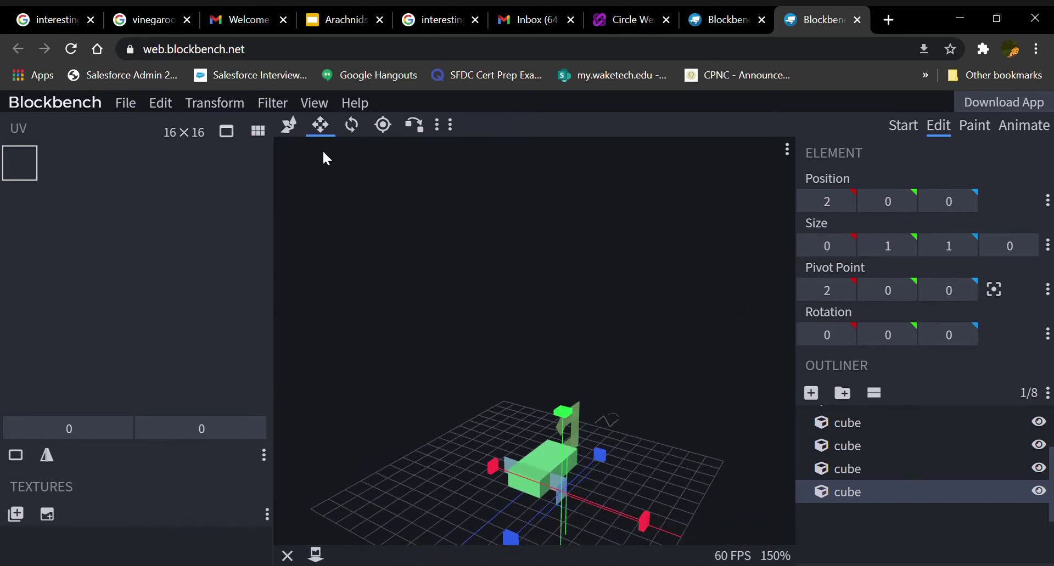
# Step: Duplicate the upright side plate, raise the copy to Y 1 and extend it forward to a depth of 2
pyautogui.press('v')
pyautogui.moveTo(400, 302); pyautogui.dragTo(333, 314)
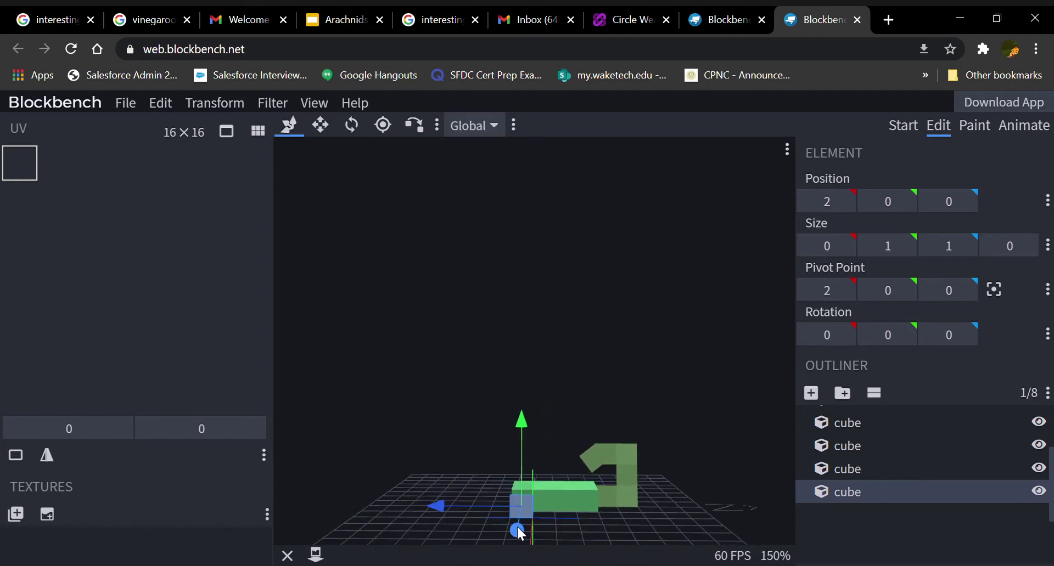
pyautogui.rightClick(524, 504)
pyautogui.click(543, 369)
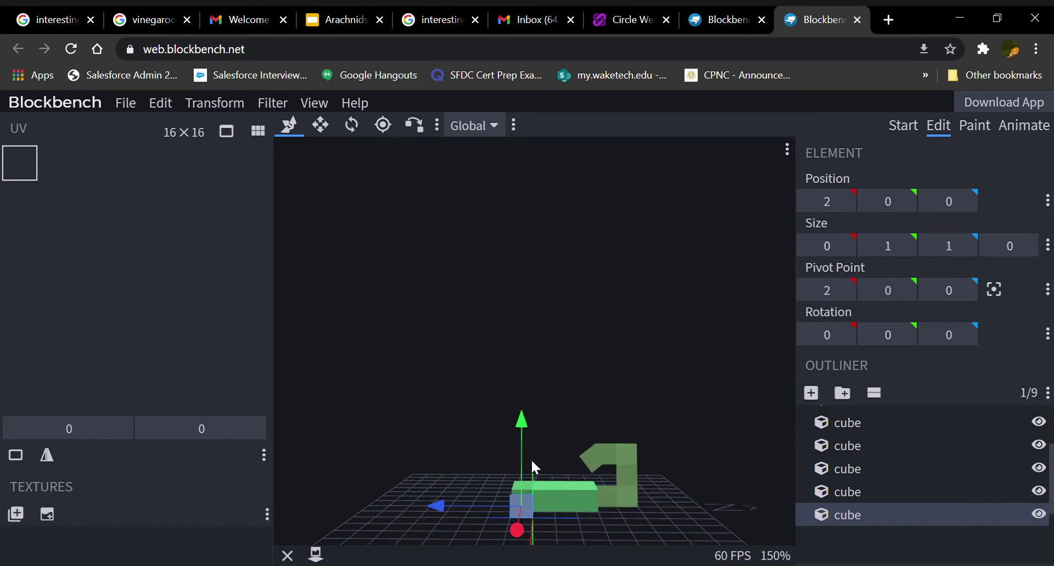
pyautogui.moveTo(522, 420); pyautogui.dragTo(505, 416)
pyautogui.click(321, 125)
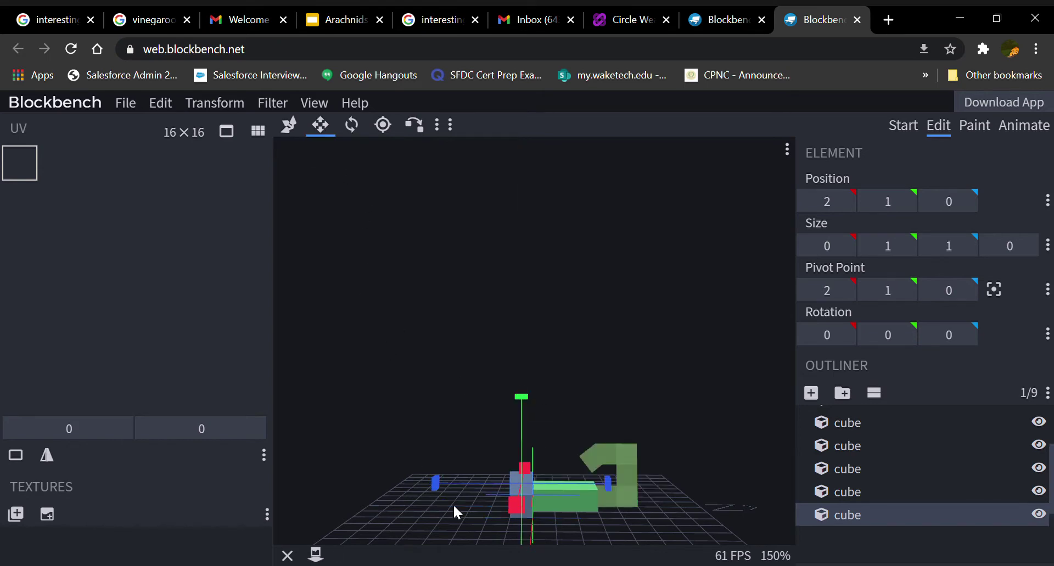
pyautogui.moveTo(430, 483); pyautogui.dragTo(415, 479)
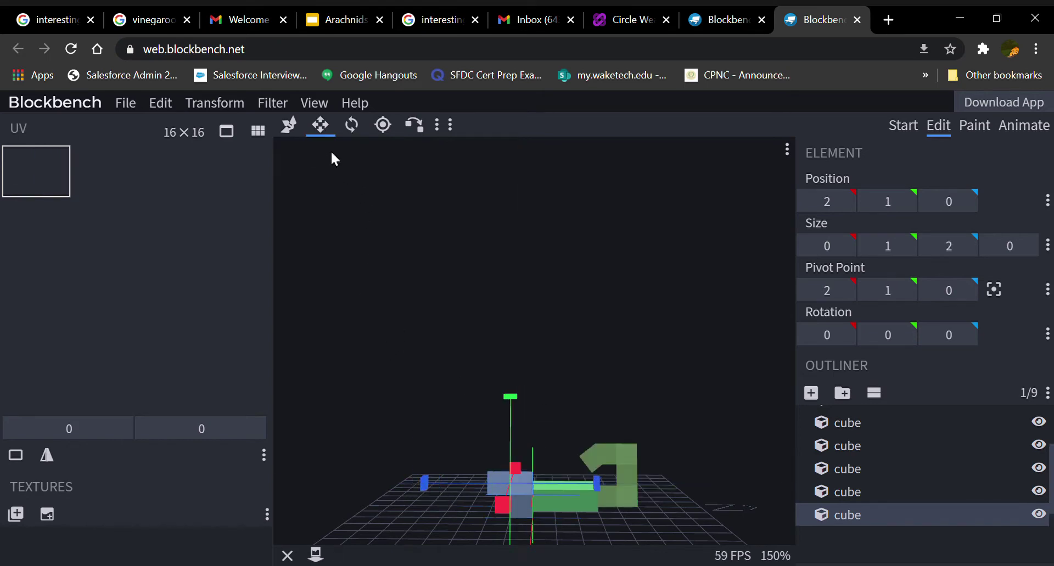
# Step: Duplicate the long upper pincer plate, lower the copy to Y 0 and rotate it 15 degrees about X
pyautogui.click(289, 125)
pyautogui.moveTo(485, 441); pyautogui.dragTo(483, 483)
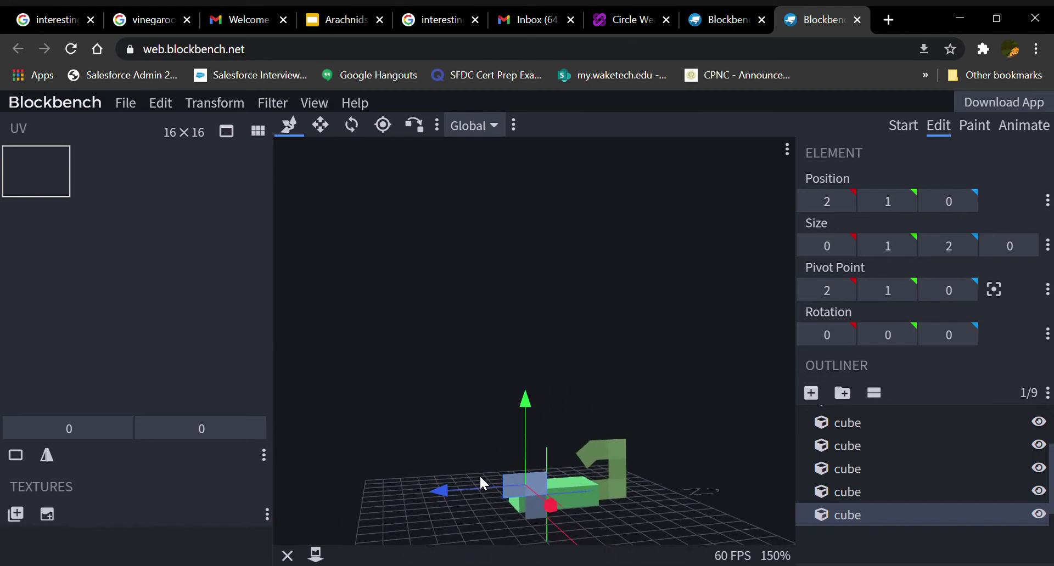
pyautogui.rightClick(519, 484)
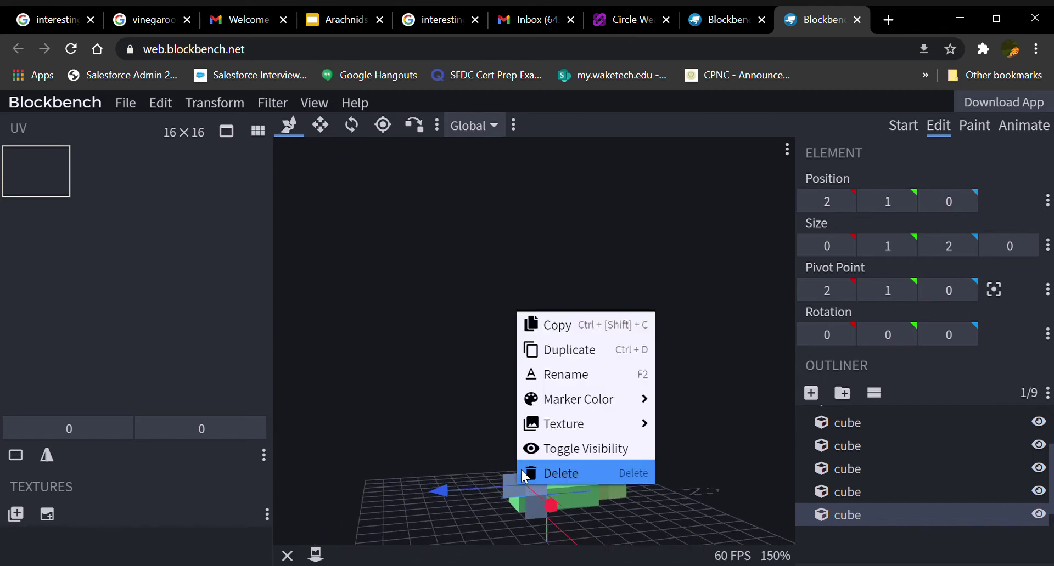
pyautogui.click(532, 347)
pyautogui.moveTo(521, 422); pyautogui.dragTo(535, 357)
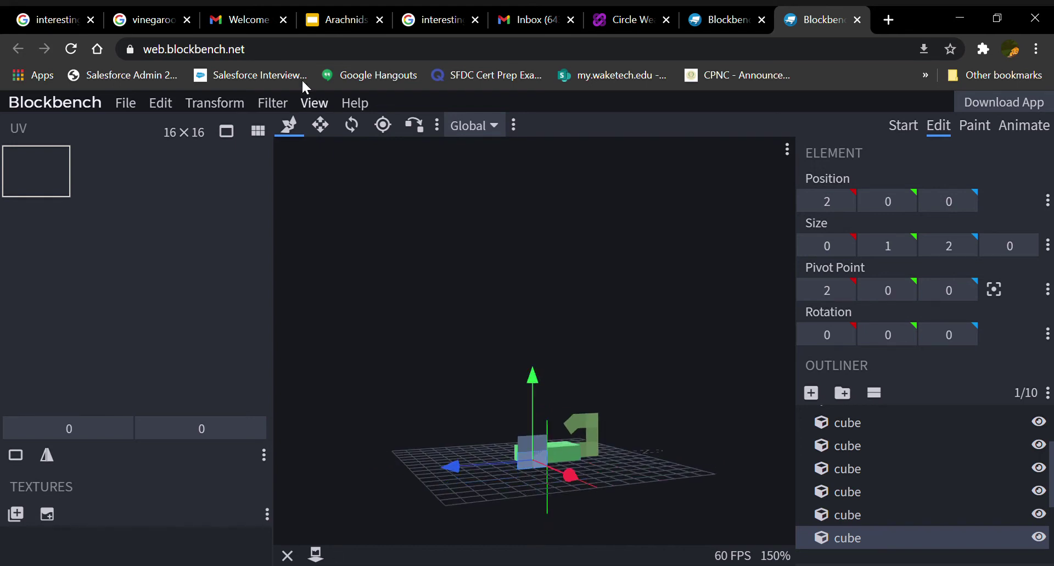
pyautogui.click(321, 125)
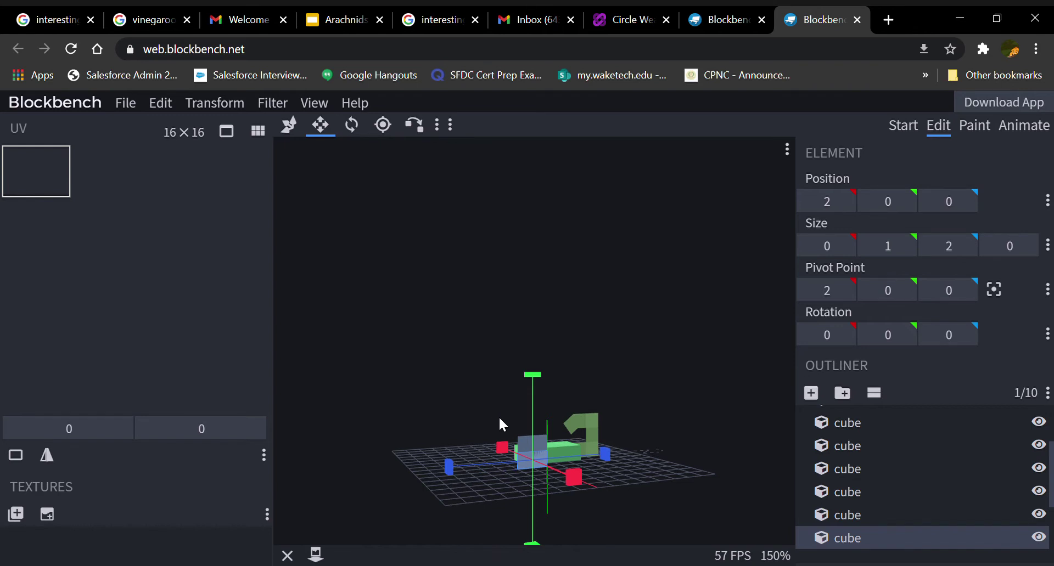
pyautogui.click(354, 134)
pyautogui.moveTo(488, 446); pyautogui.dragTo(499, 467)
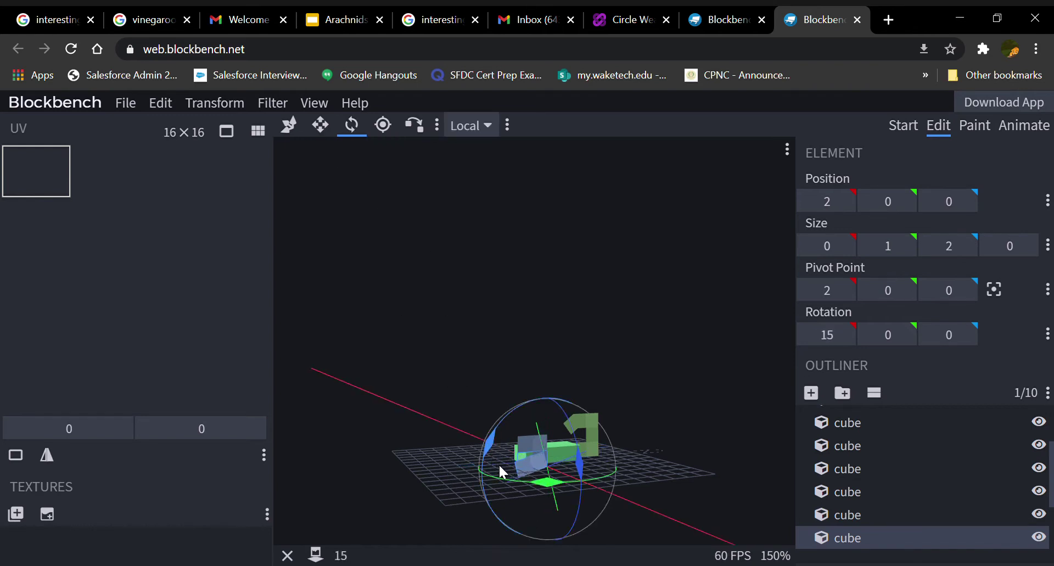
# Step: Try to lower the upper pincer plate to Y 0 and rotate it -30 degrees about X
pyautogui.click(534, 446)
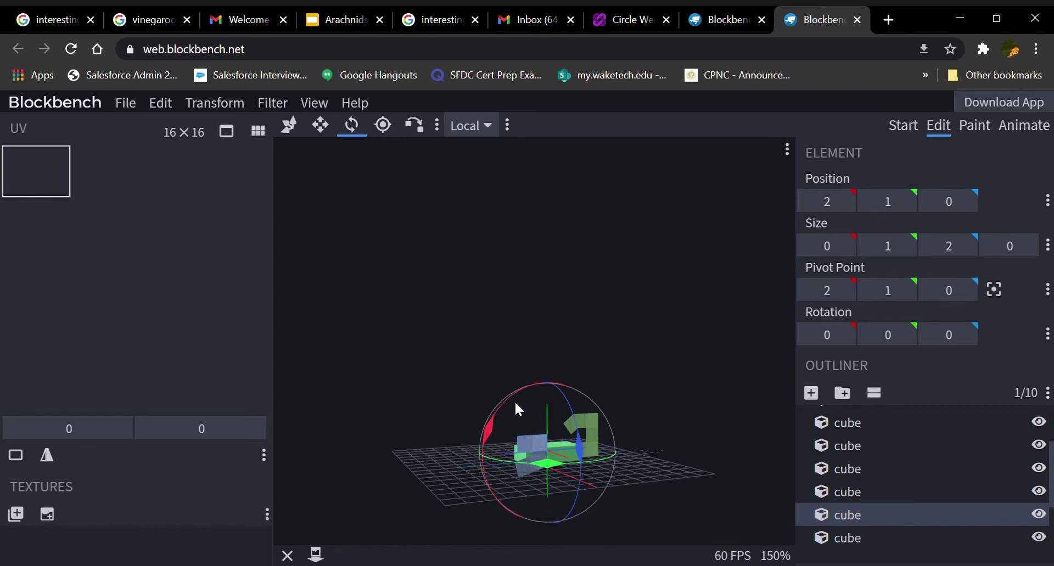
pyautogui.press('v')
pyautogui.moveTo(534, 368)
pyautogui.mouseDown()
pyautogui.moveTo(535, 391)
pyautogui.moveTo(536, 371)
pyautogui.mouseUp()
pyautogui.click(321, 125)
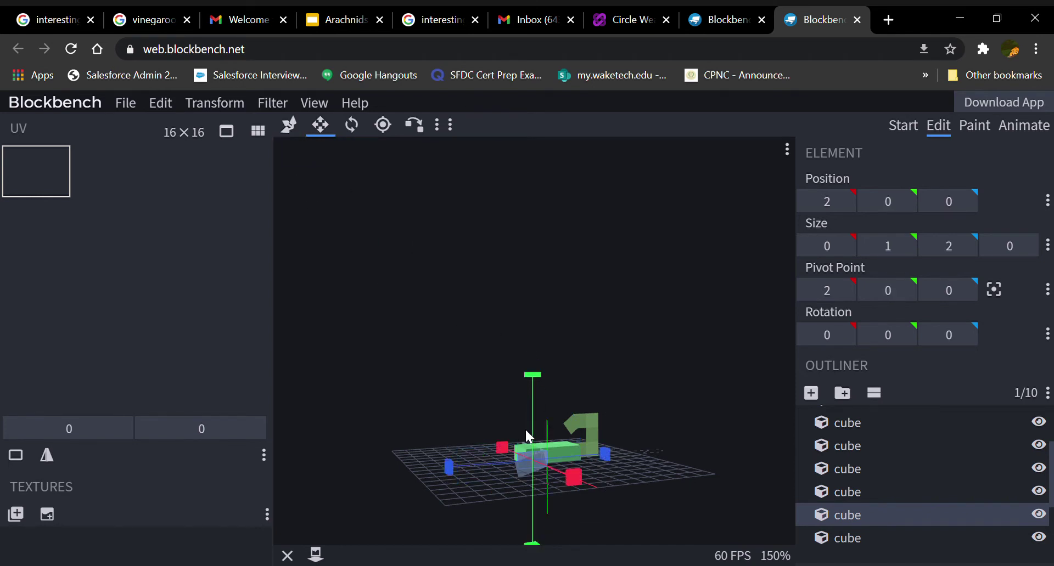
pyautogui.press('r')
pyautogui.moveTo(506, 437); pyautogui.dragTo(510, 402)
pyautogui.press('v')
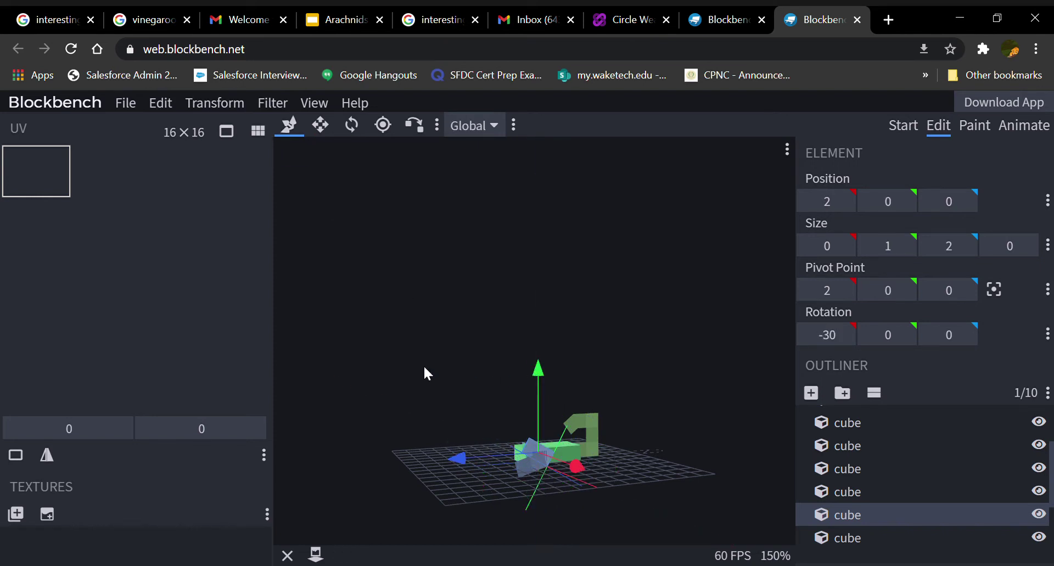
# Step: Try moving the lower tilted pincer plate to Z -1, and undo the latest changes to both pincer plates
pyautogui.moveTo(423, 364); pyautogui.dragTo(467, 423)
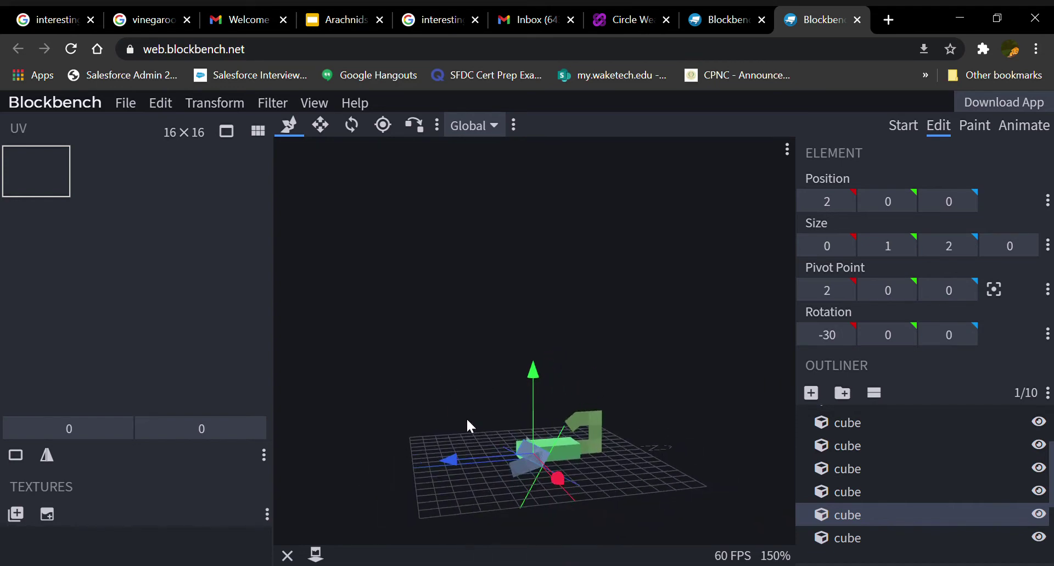
pyautogui.click(516, 469)
pyautogui.moveTo(459, 475); pyautogui.dragTo(666, 472)
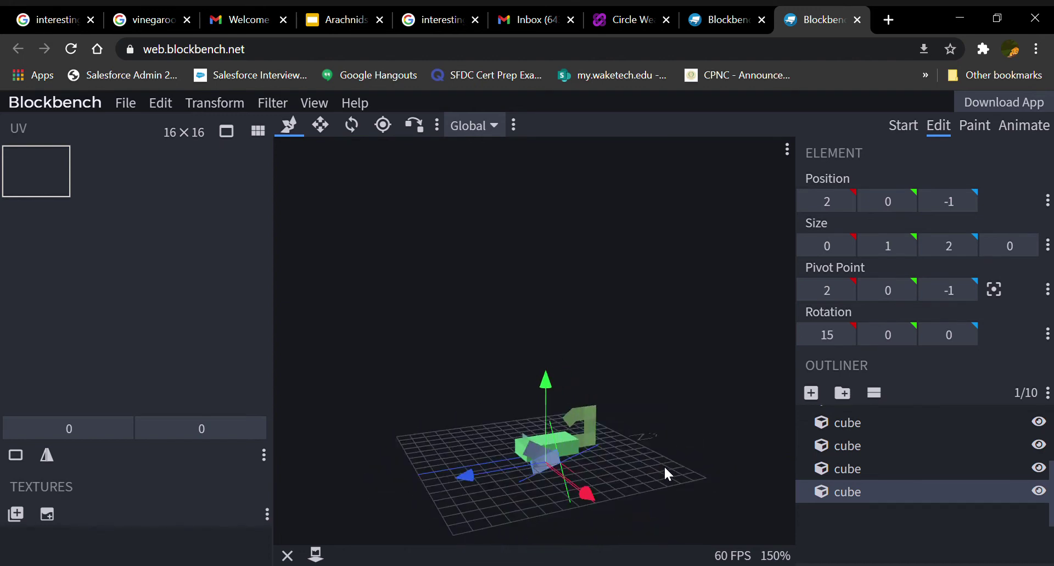
pyautogui.hotkey('ctrl', 'z')
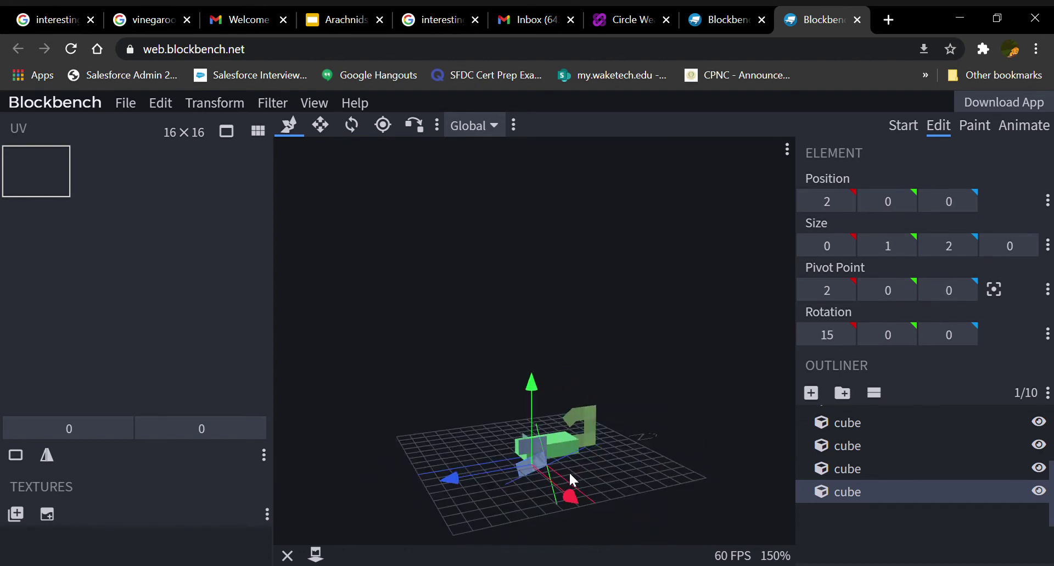
# Step: Duplicate the lower tilted pincer plate and move the copy to X -2 on the other side of the body
pyautogui.moveTo(570, 476); pyautogui.dragTo(614, 513)
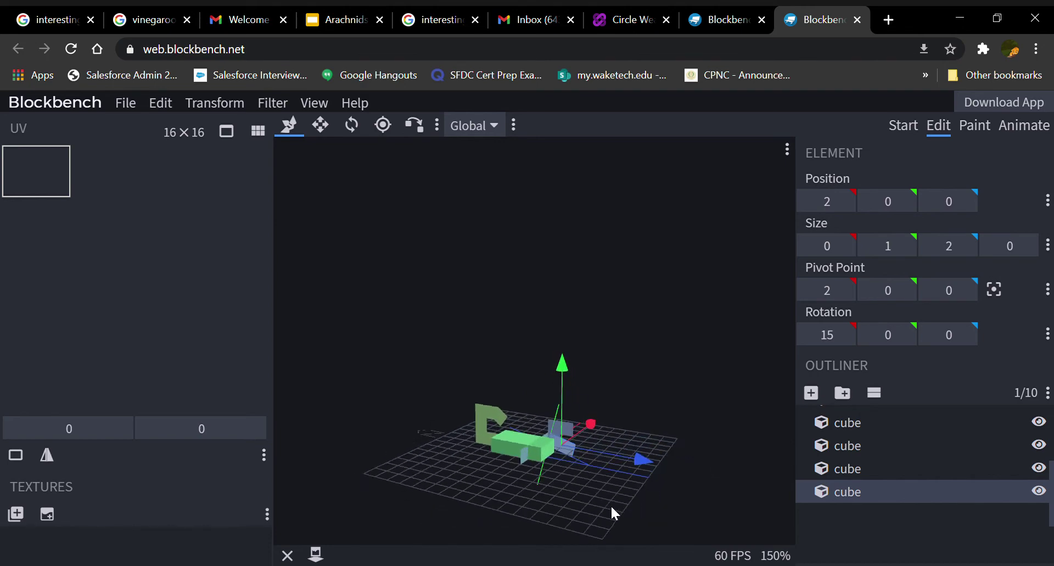
pyautogui.rightClick(566, 453)
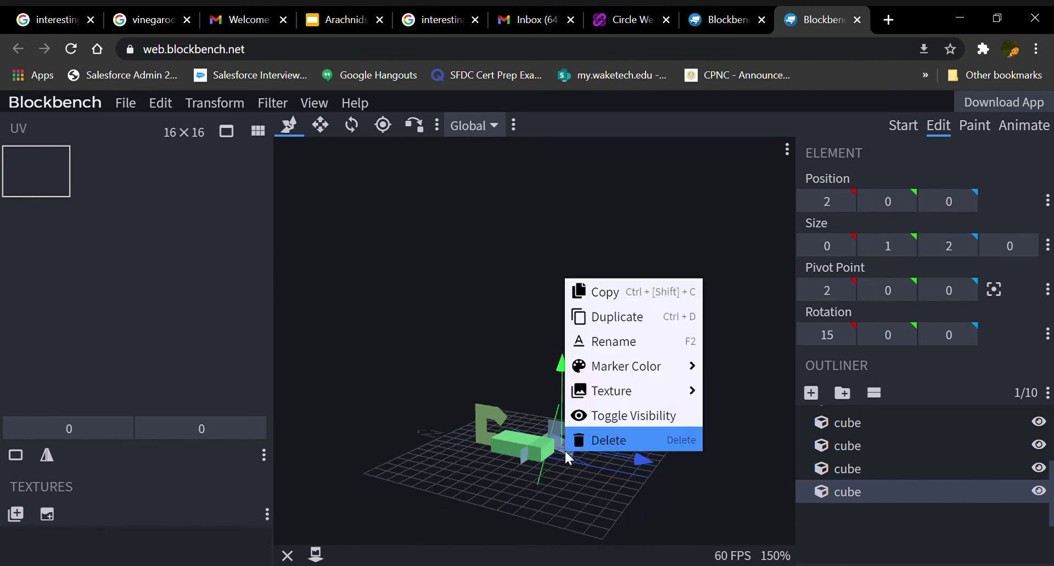
pyautogui.click(598, 316)
pyautogui.moveTo(640, 428); pyautogui.dragTo(580, 442)
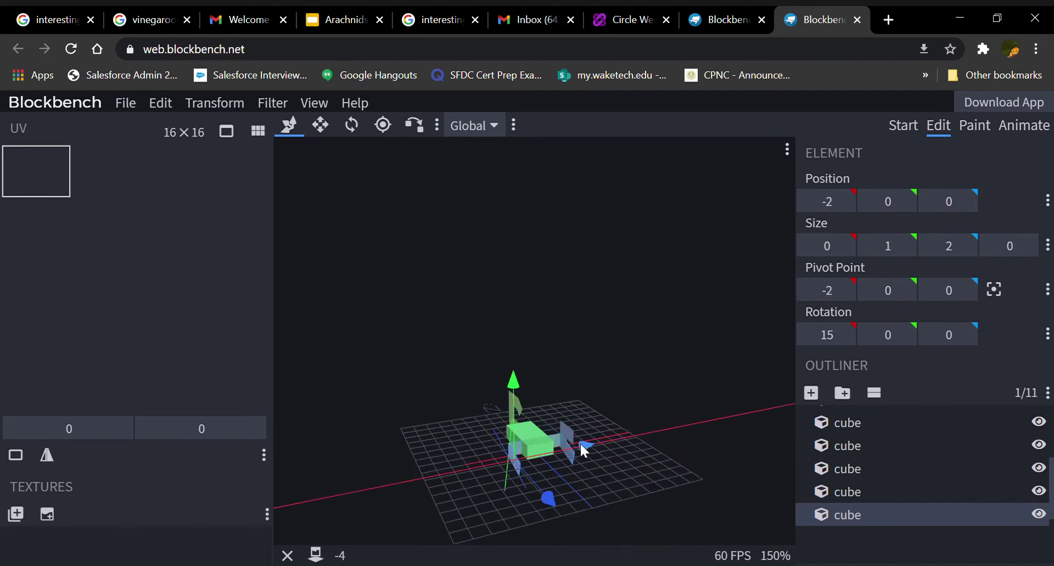
# Step: Duplicate the straight upper pincer plate and move the copy to X -2, above the opposite tilted plate
pyautogui.rightClick(568, 428)
pyautogui.click(585, 296)
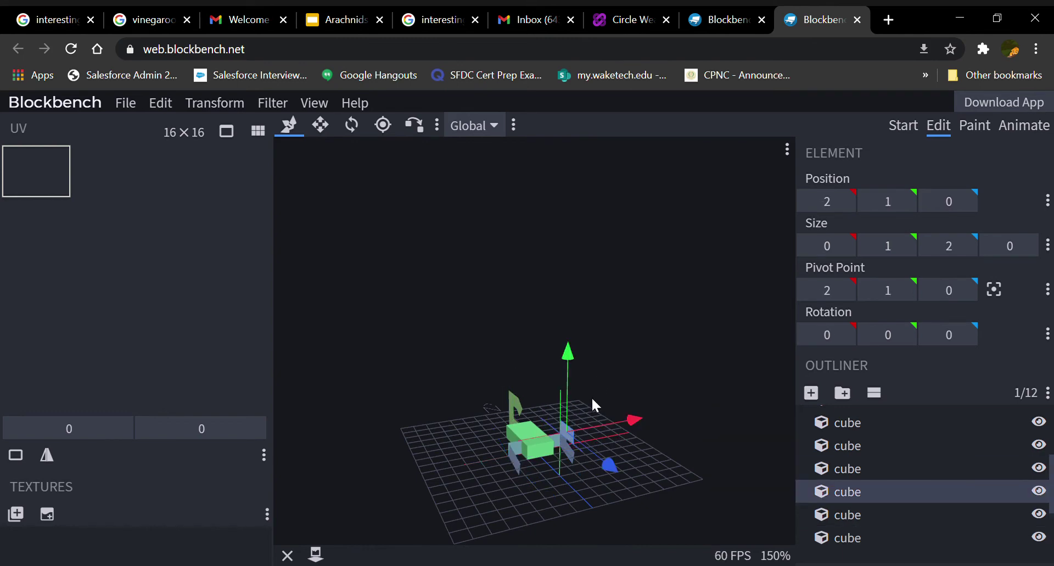
pyautogui.moveTo(627, 420); pyautogui.dragTo(578, 425)
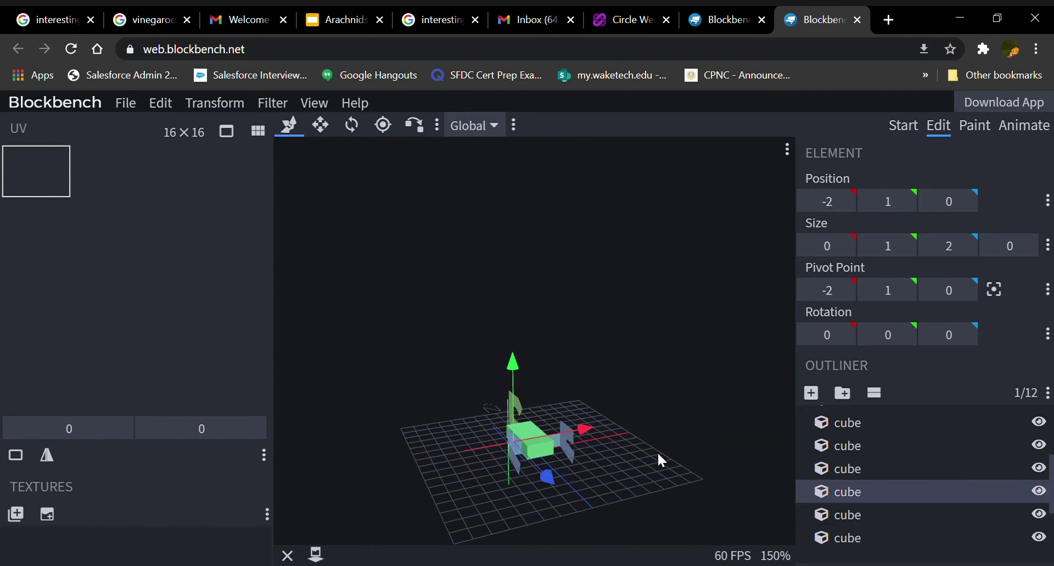
# Step: Add a new cube at X 1, Y 0, Z -2 along the body's side and flatten it to an X size of 0
pyautogui.moveTo(657, 452); pyautogui.dragTo(264, 453)
pyautogui.scroll(5, 470, 485)
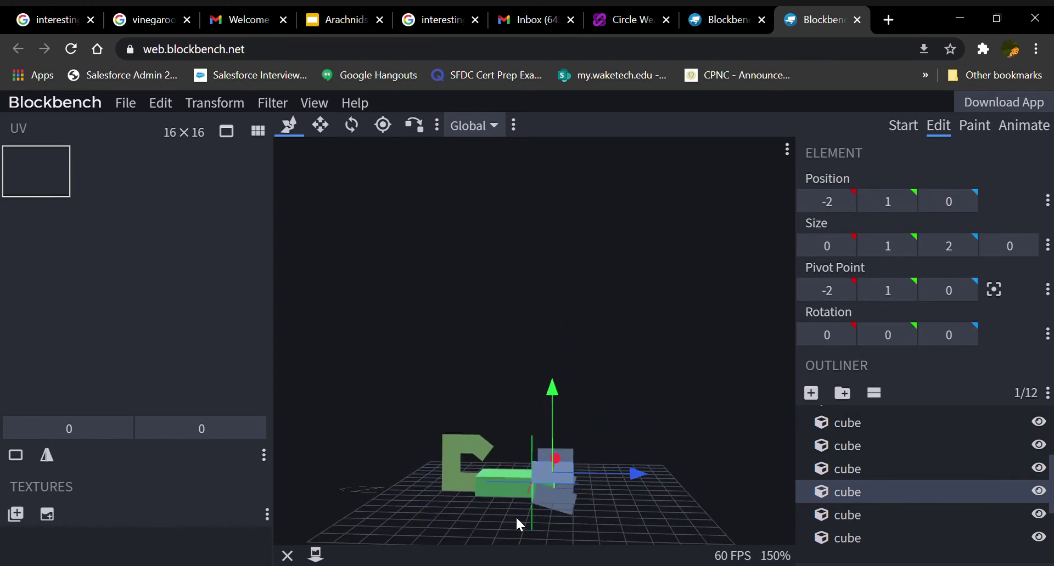
pyautogui.click(811, 393)
pyautogui.moveTo(594, 482); pyautogui.dragTo(606, 513)
pyautogui.moveTo(483, 513); pyautogui.dragTo(553, 441)
pyautogui.click(327, 129)
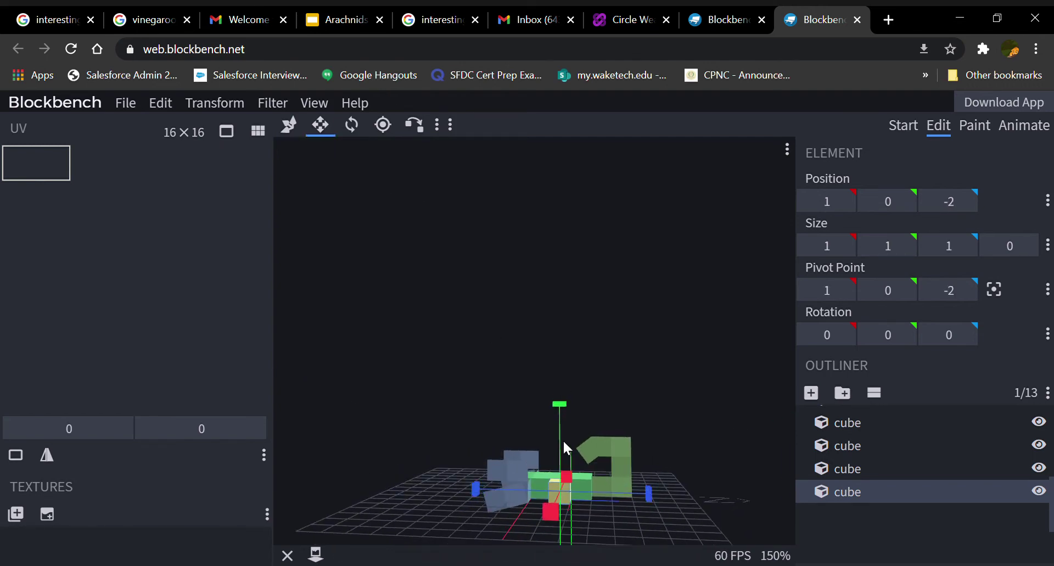
pyautogui.moveTo(552, 506); pyautogui.dragTo(475, 393)
# Step: Move the new flat plate below the body to Y -1, Z 0 as the front leg
pyautogui.click(289, 125)
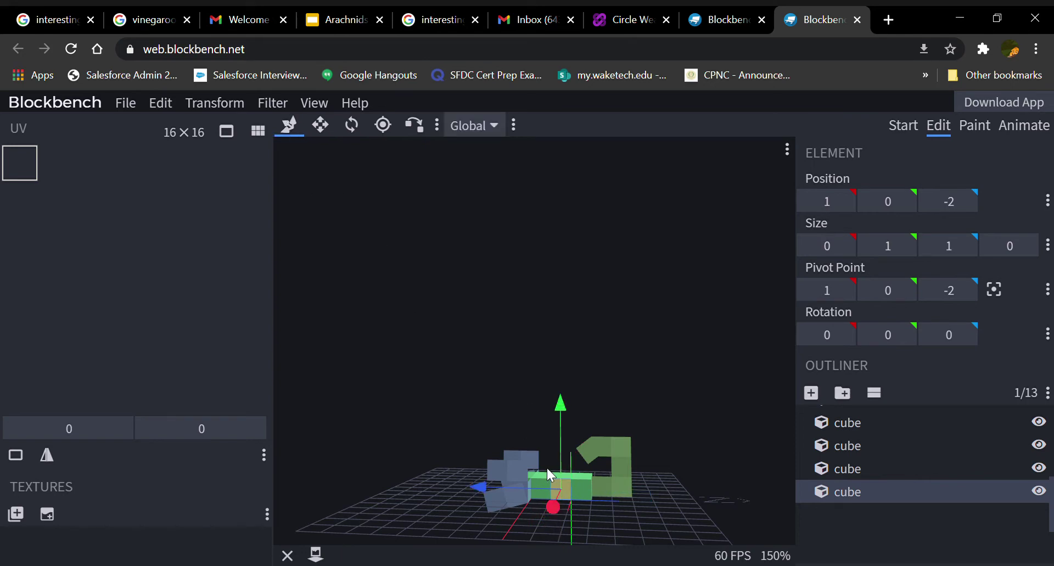
pyautogui.moveTo(564, 407); pyautogui.dragTo(445, 508)
pyautogui.moveTo(696, 543); pyautogui.dragTo(556, 530)
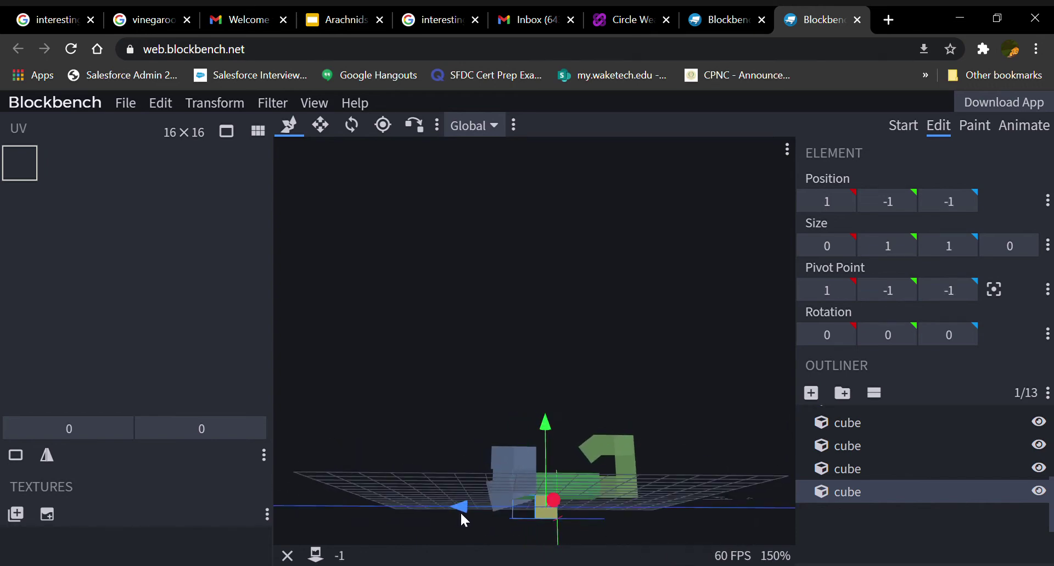
# Step: Duplicate the front leg plate and move the copy to Z -2 on the same side of the body
pyautogui.rightClick(529, 514)
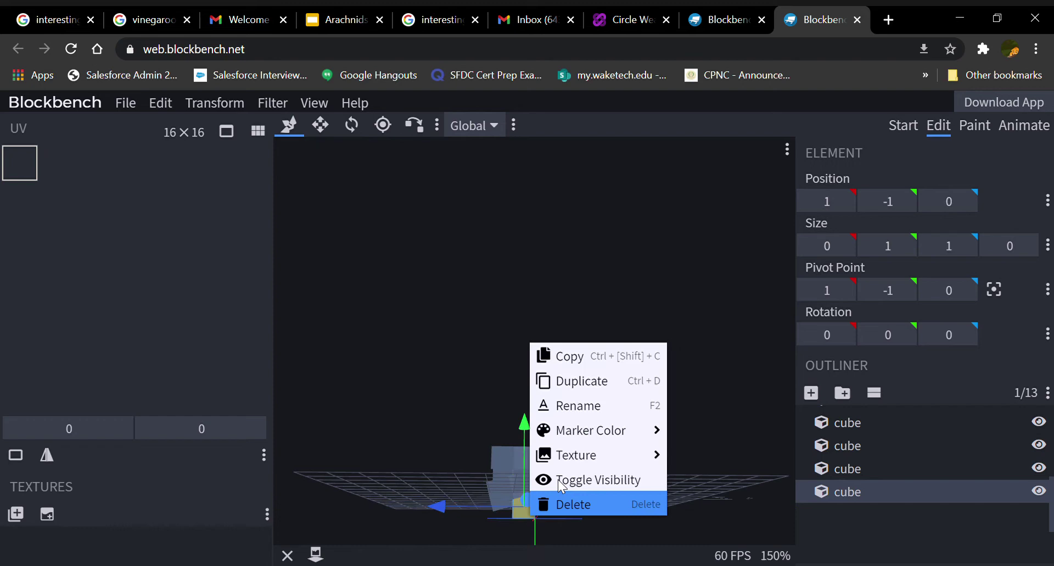
pyautogui.click(574, 380)
pyautogui.moveTo(438, 505); pyautogui.dragTo(498, 513)
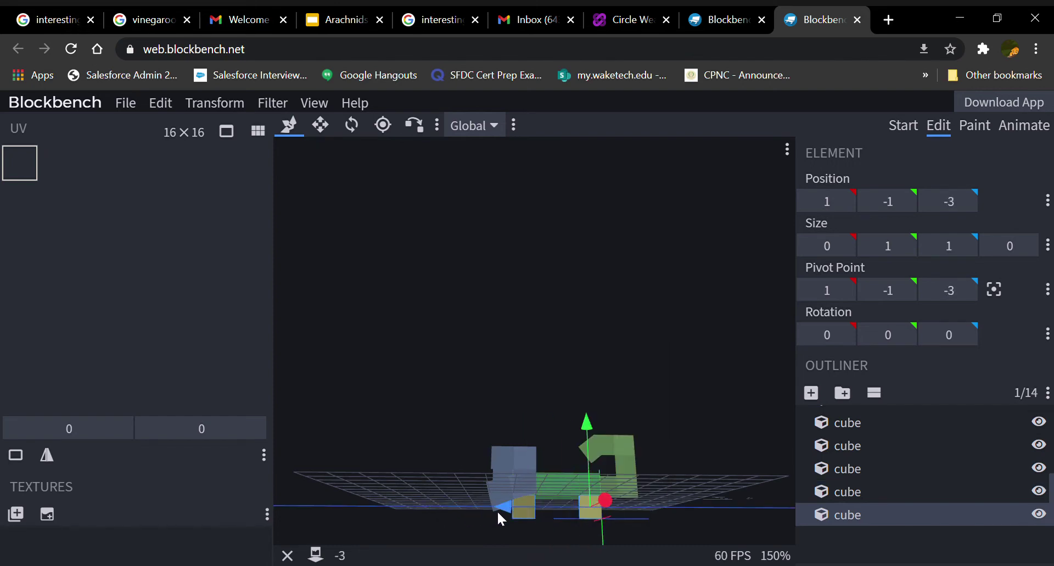
pyautogui.moveTo(719, 532)
pyautogui.mouseDown()
pyautogui.moveTo(623, 557)
pyautogui.moveTo(693, 539)
pyautogui.moveTo(775, 559)
pyautogui.moveTo(649, 532)
pyautogui.moveTo(695, 535)
pyautogui.moveTo(637, 537)
pyautogui.moveTo(710, 542)
pyautogui.mouseUp()
pyautogui.moveTo(498, 509); pyautogui.dragTo(475, 506)
# Step: Extend the body block backwards to a length of 5 along Z, so it starts at Z -4
pyautogui.moveTo(689, 509); pyautogui.dragTo(570, 484)
pyautogui.click(571, 486)
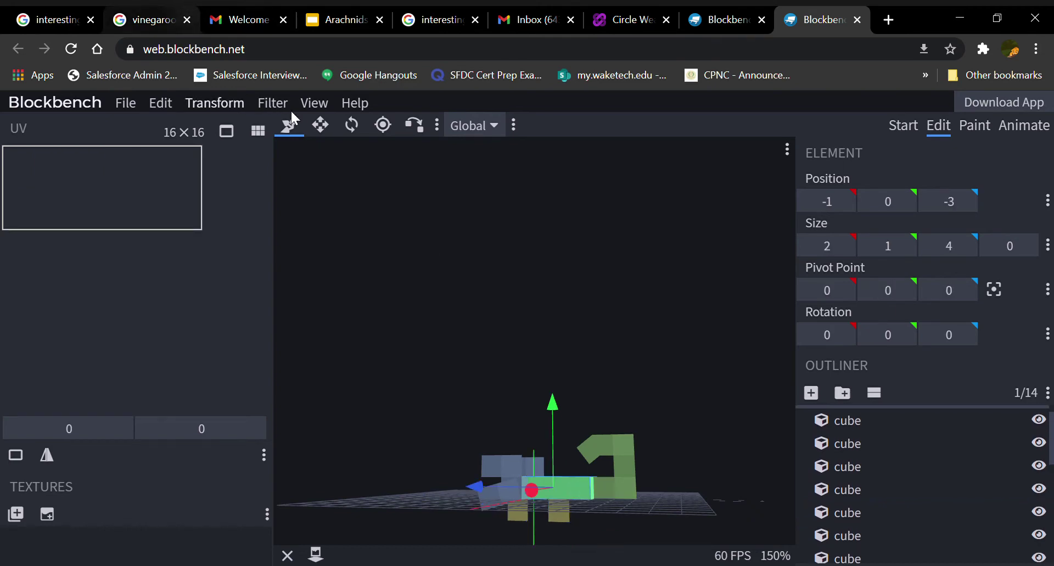
pyautogui.click(321, 125)
pyautogui.moveTo(644, 483); pyautogui.dragTo(736, 458)
pyautogui.press('v')
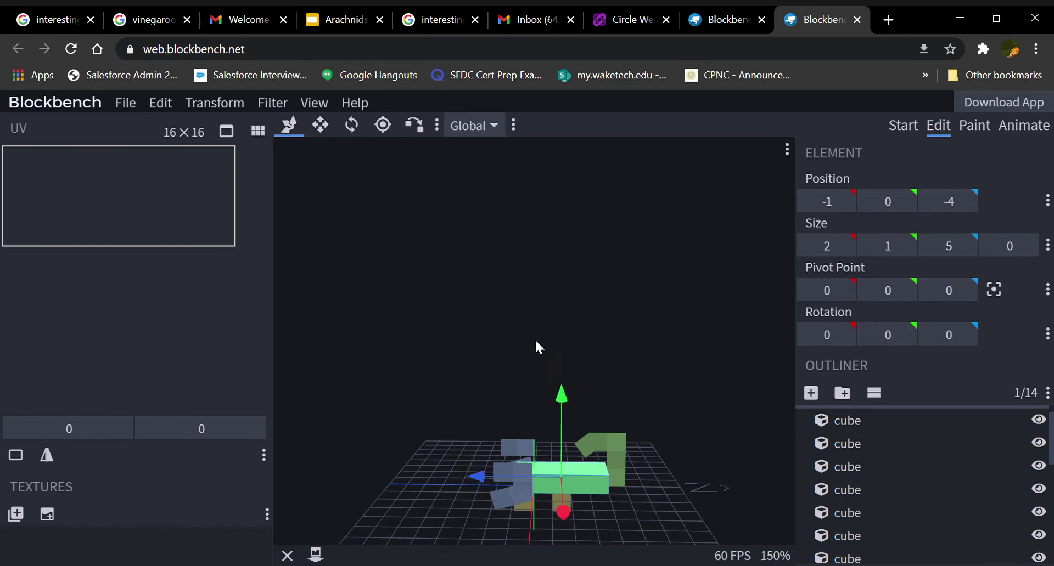
# Step: Move the tail's base, upright and top plates to Z -6 and its angled tip to Z -4
pyautogui.moveTo(678, 379); pyautogui.dragTo(667, 390)
pyautogui.click(626, 482)
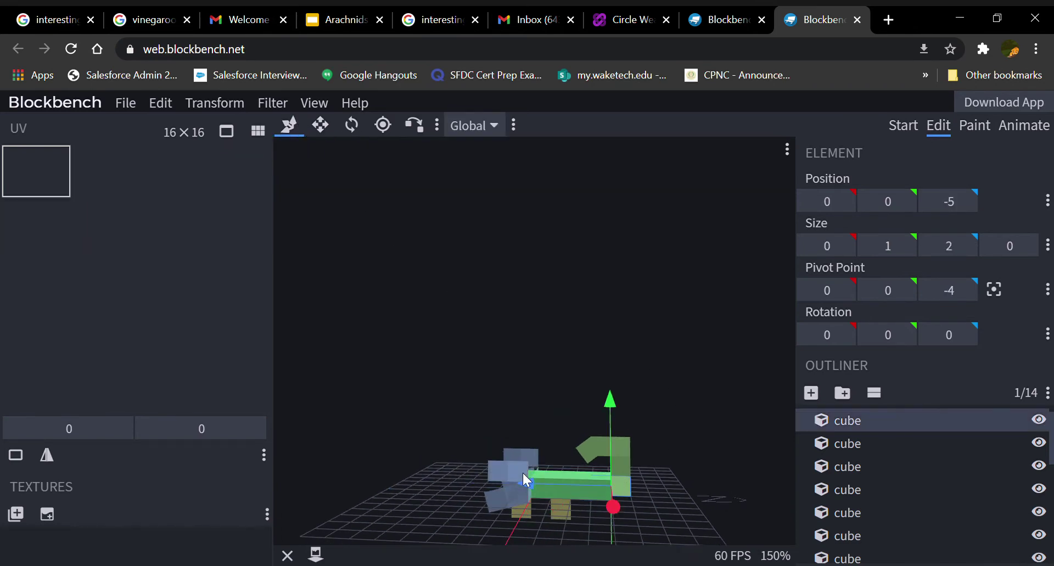
pyautogui.moveTo(541, 485); pyautogui.dragTo(653, 486)
pyautogui.click(619, 467)
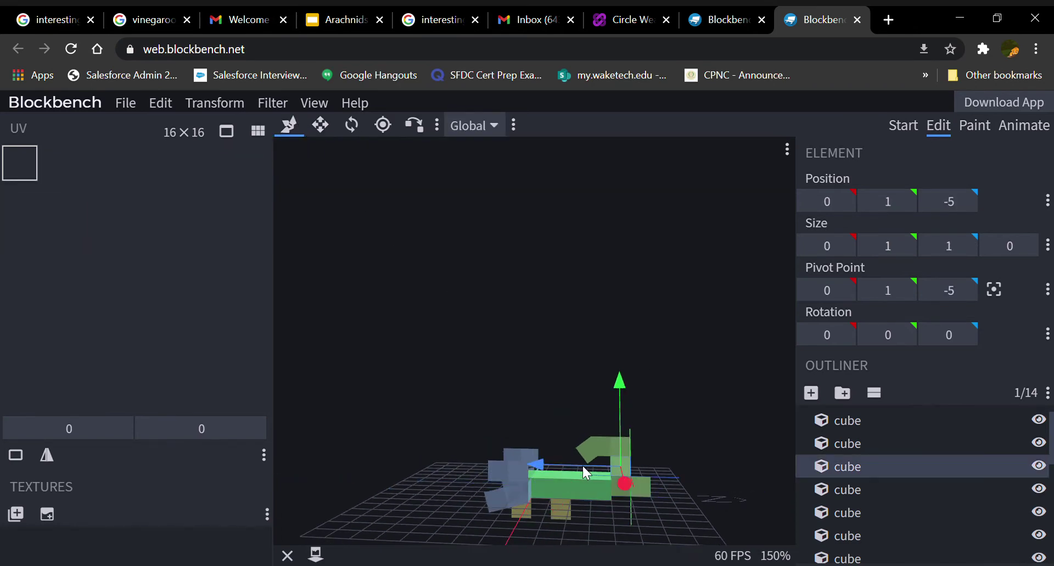
pyautogui.click(610, 449)
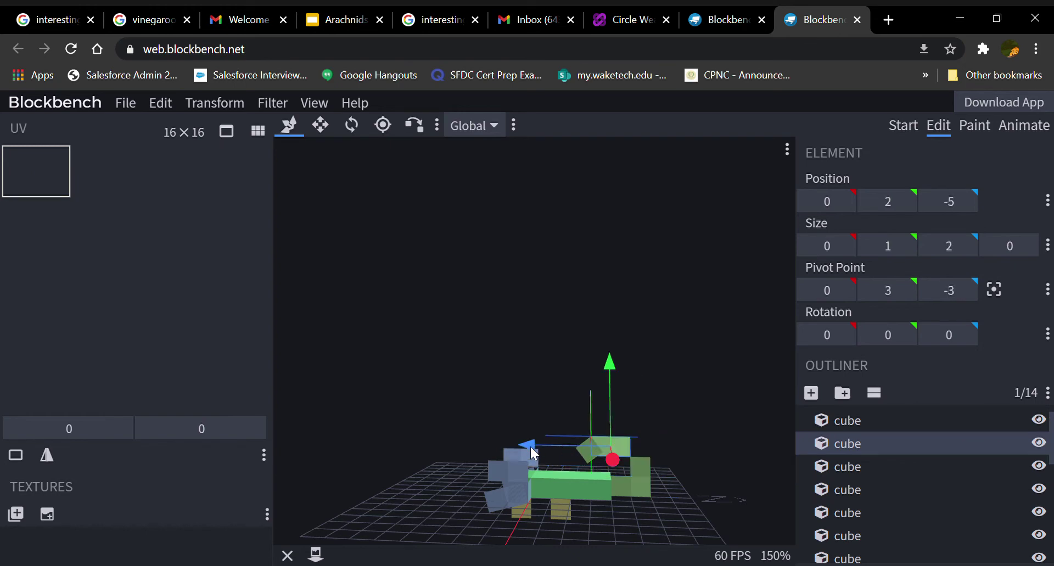
pyautogui.click(590, 459)
pyautogui.moveTo(532, 453); pyautogui.dragTo(565, 502)
# Step: Duplicate the leg plate at Z -2 and move the copy to Z -4 as the rear leg
pyautogui.rightClick(565, 504)
pyautogui.click(608, 374)
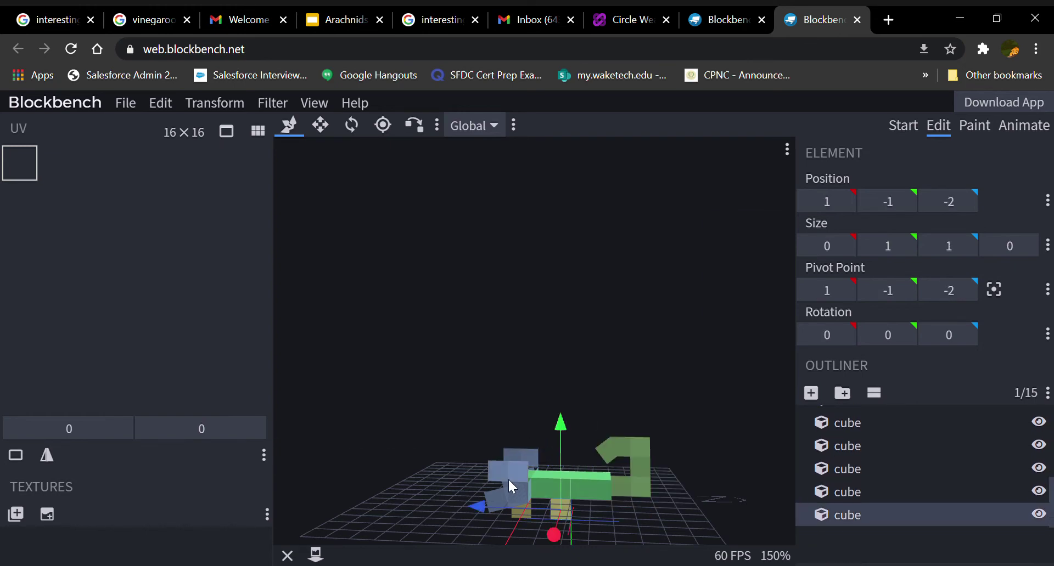
pyautogui.moveTo(503, 491); pyautogui.dragTo(511, 495)
pyautogui.moveTo(752, 474); pyautogui.dragTo(458, 440)
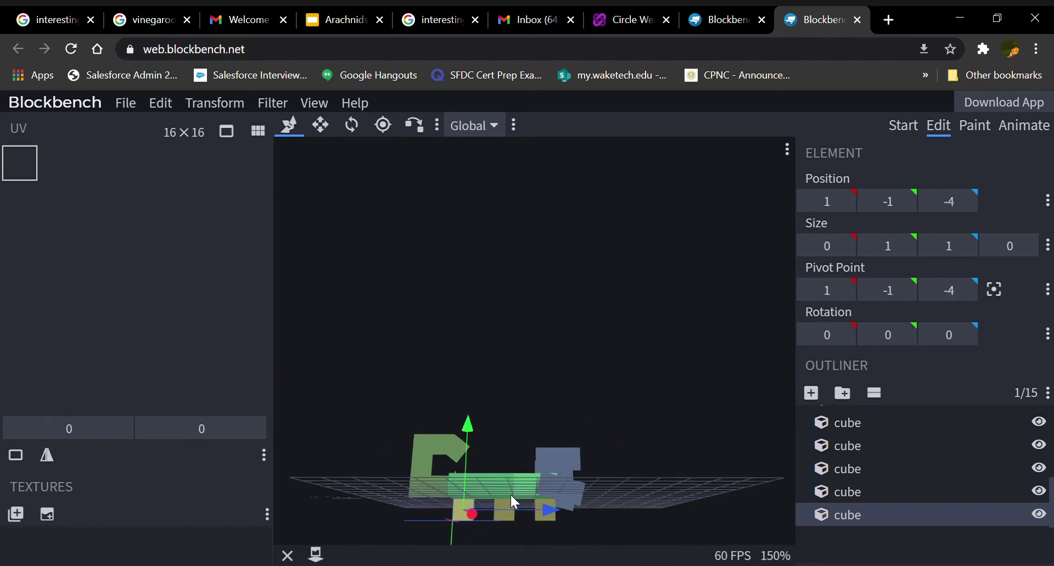
# Step: Duplicate the front, middle and rear leg plates and shift the copies along X towards the opposite side of the body
pyautogui.rightClick(549, 520)
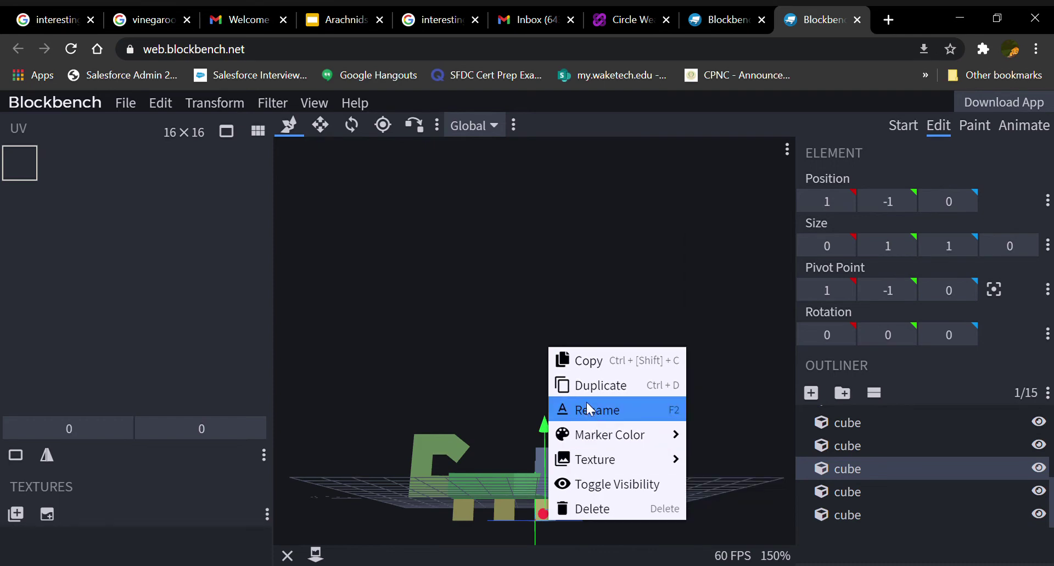
pyautogui.click(602, 383)
pyautogui.moveTo(680, 449); pyautogui.dragTo(602, 509)
pyautogui.moveTo(668, 479); pyautogui.dragTo(565, 492)
pyautogui.rightClick(566, 500)
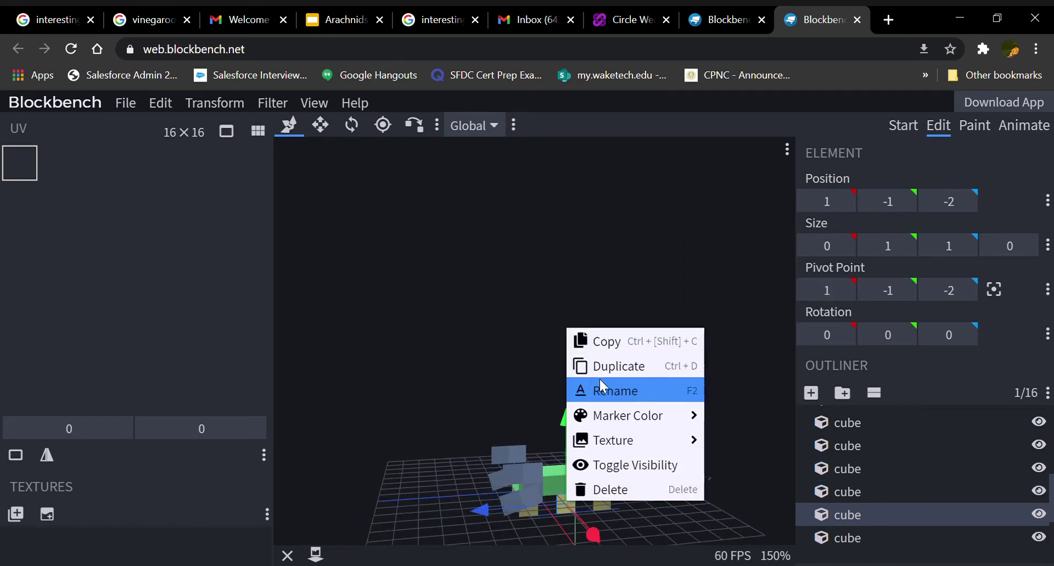
pyautogui.click(593, 364)
pyautogui.moveTo(508, 357); pyautogui.dragTo(586, 532)
pyautogui.rightClick(592, 517)
pyautogui.click(615, 379)
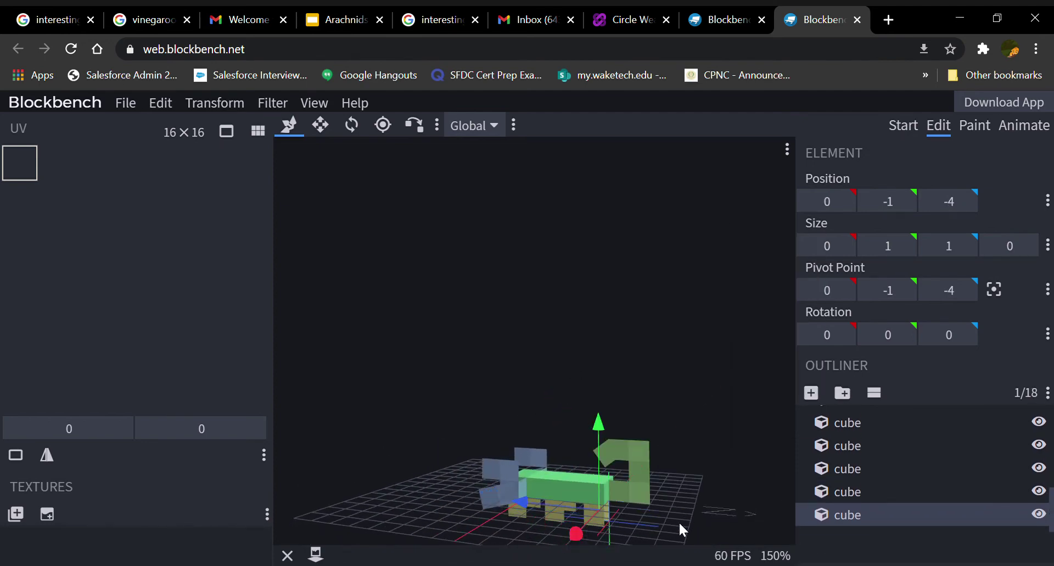
pyautogui.moveTo(680, 526); pyautogui.dragTo(595, 517)
# Step: Try raising the body block's height to 2
pyautogui.moveTo(462, 527); pyautogui.dragTo(545, 490)
pyautogui.click(497, 487)
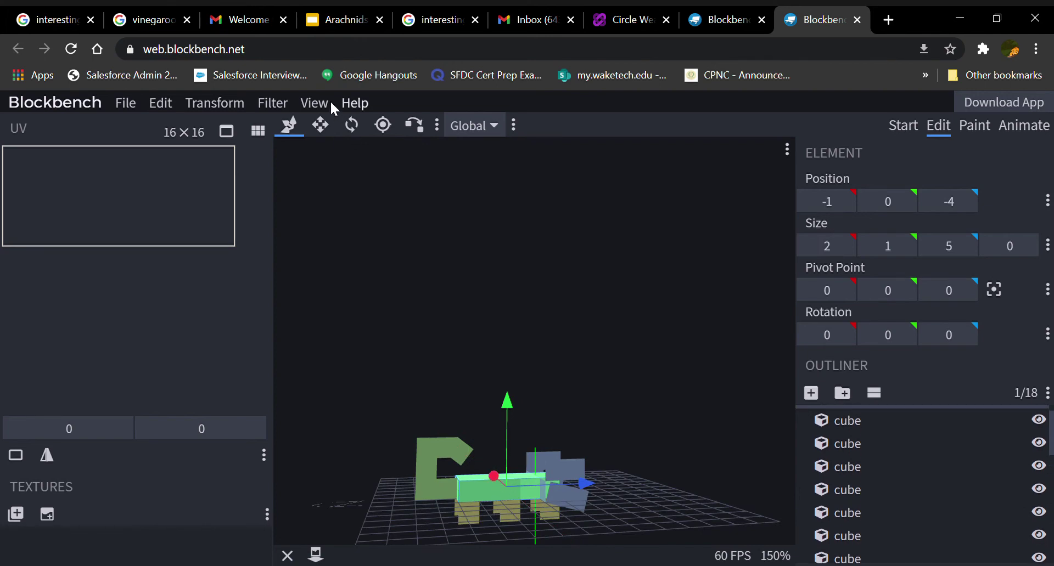
pyautogui.click(320, 126)
pyautogui.moveTo(508, 399); pyautogui.dragTo(509, 384)
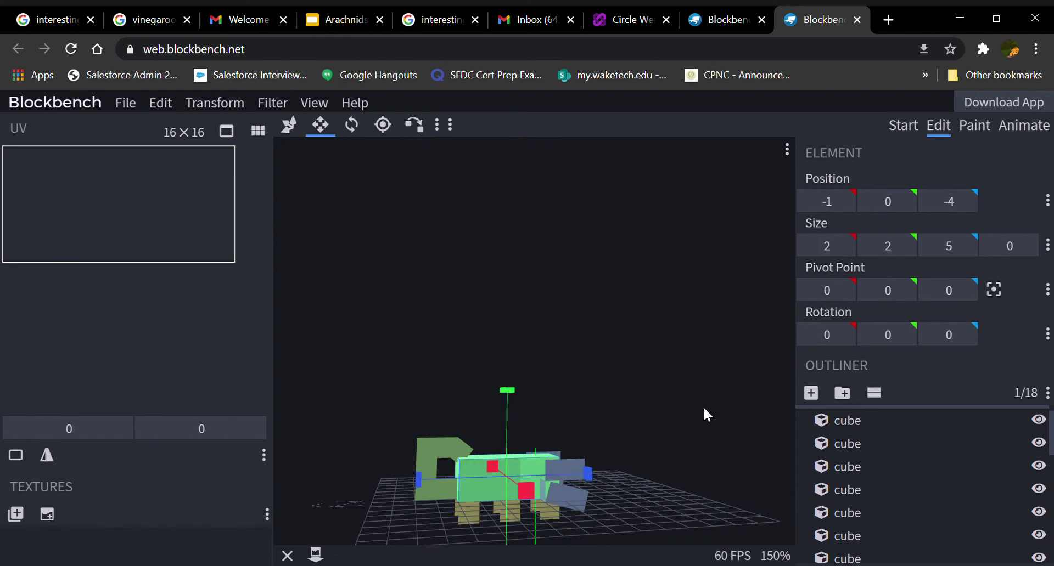
pyautogui.moveTo(706, 417); pyautogui.dragTo(524, 390)
pyautogui.click(289, 126)
pyautogui.moveTo(418, 231); pyautogui.dragTo(492, 383)
# Step: Extend the tail's base plate backwards to a Z size of 3, starting at Z -7
pyautogui.click(452, 492)
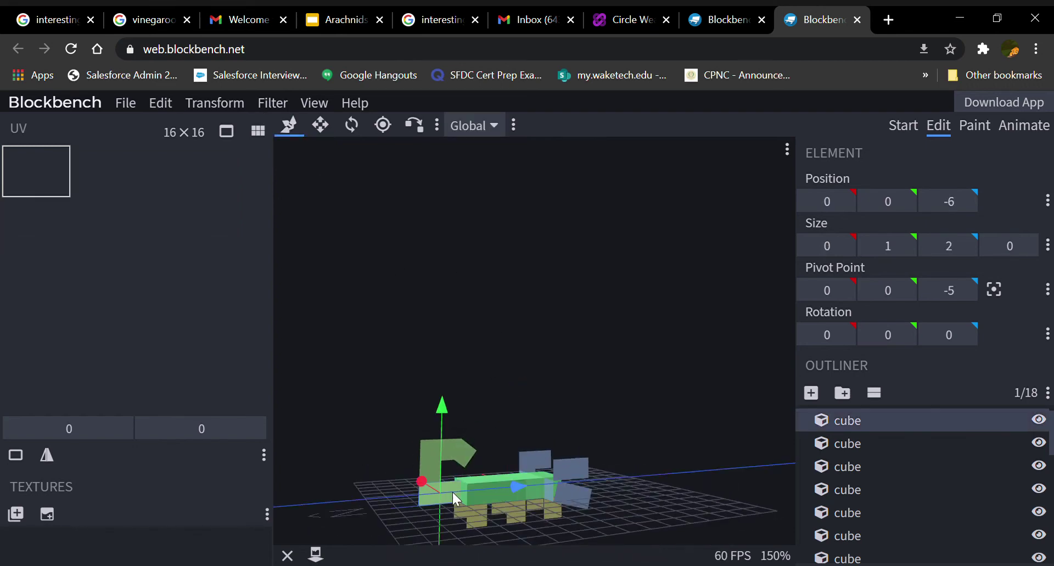
pyautogui.click(321, 125)
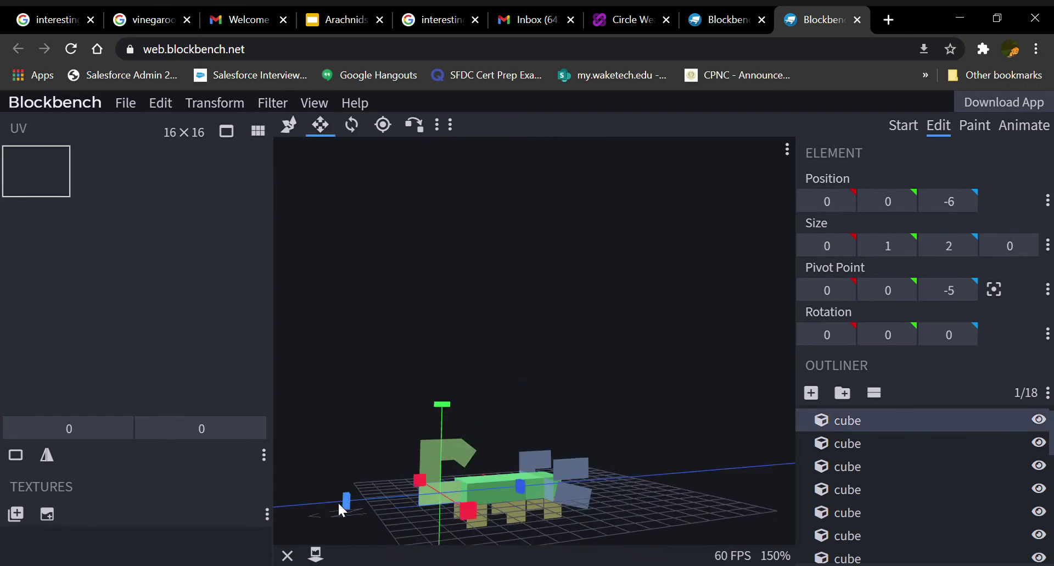
pyautogui.moveTo(337, 502); pyautogui.dragTo(326, 505)
pyautogui.click(289, 127)
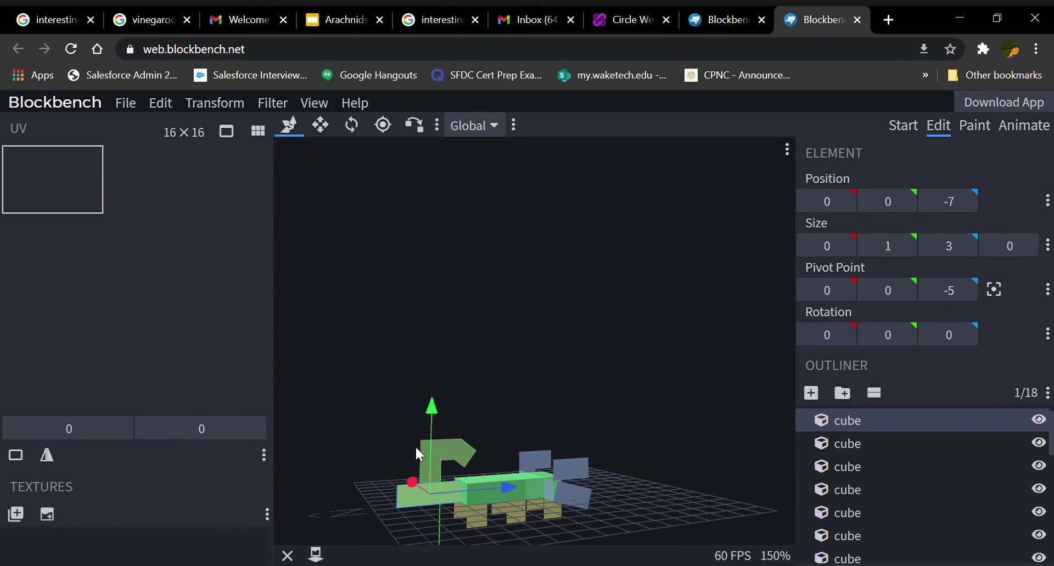
# Step: Move the upright tail plate to Z -7 and increase its height to 2
pyautogui.press('s')
pyautogui.click(440, 469)
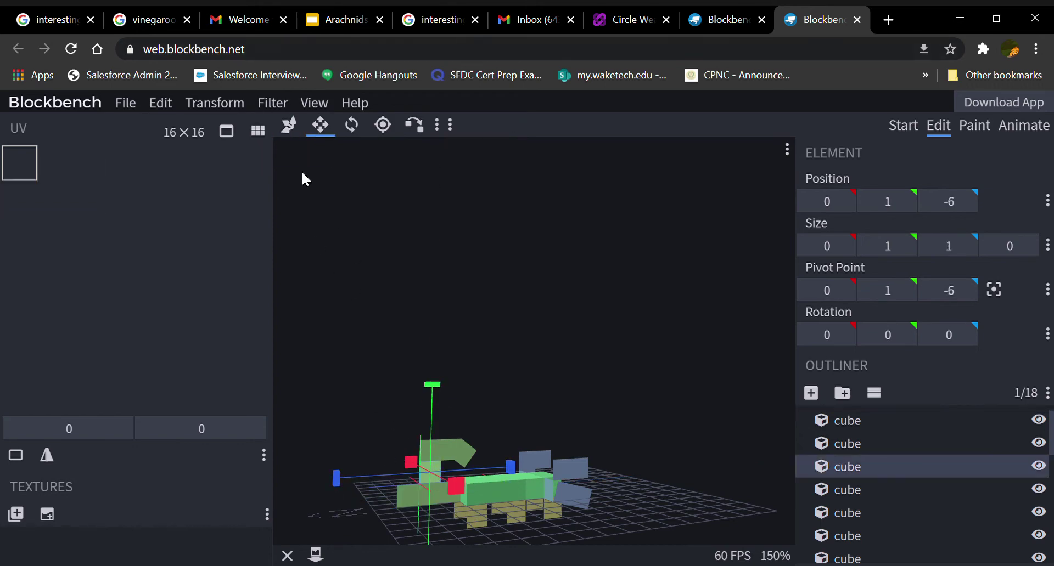
pyautogui.click(289, 126)
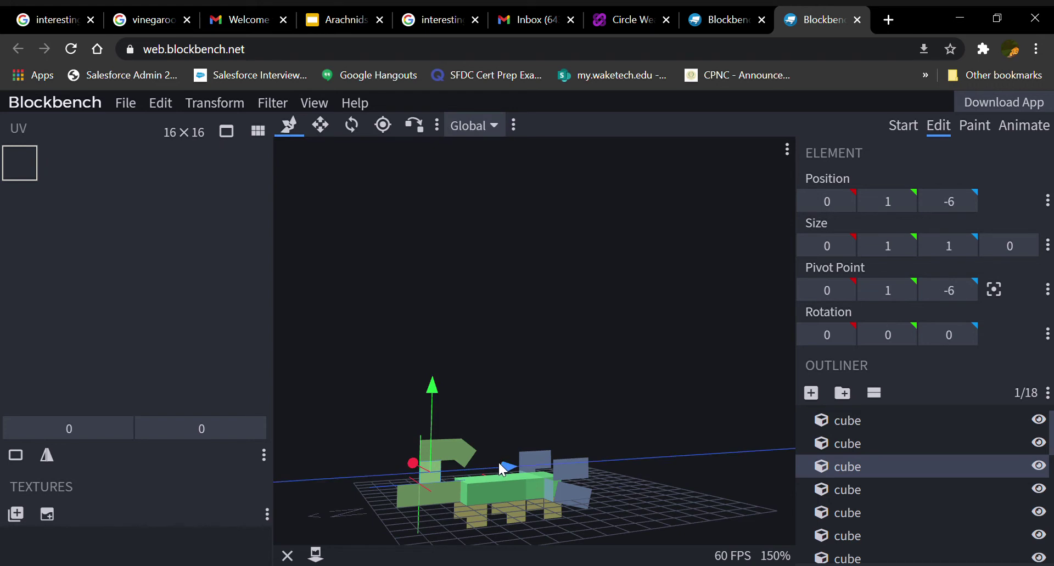
pyautogui.moveTo(500, 466); pyautogui.dragTo(486, 463)
pyautogui.press('s')
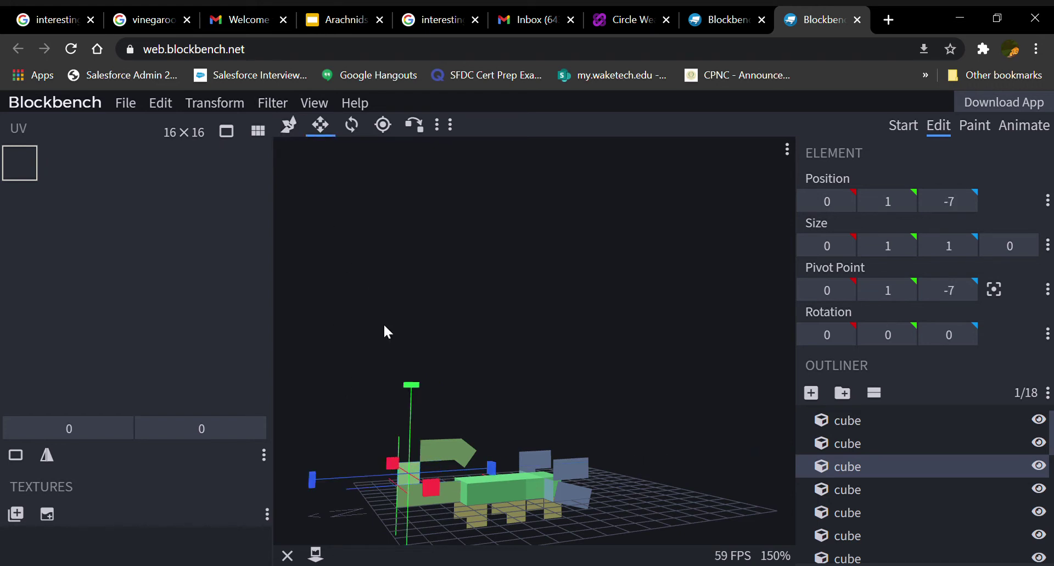
# Step: Lengthen the top tail plate forwards to a Z size of 3 and move the angled tip to Z -3
pyautogui.click(435, 451)
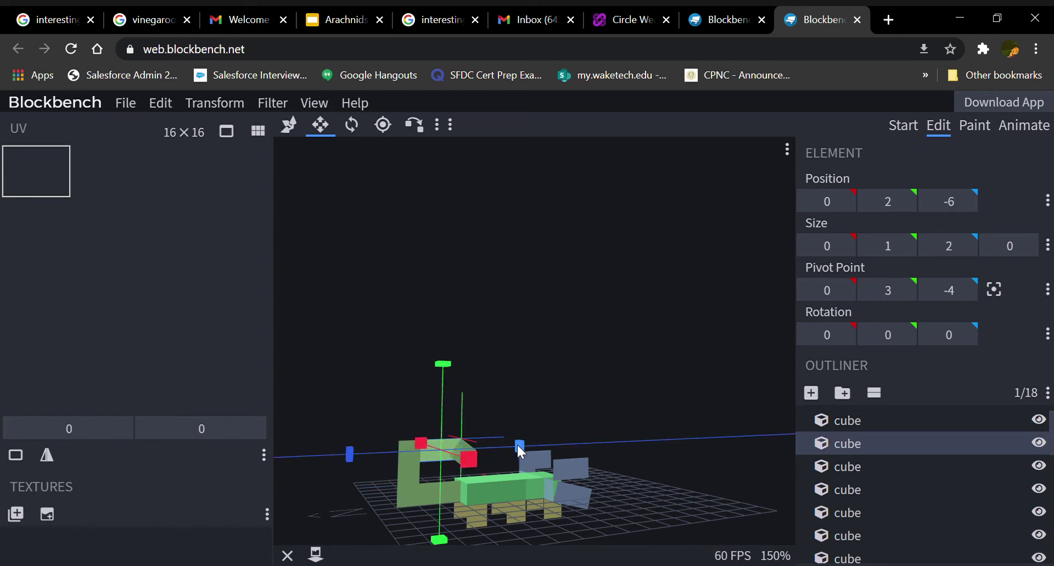
pyautogui.moveTo(519, 446); pyautogui.dragTo(533, 447)
pyautogui.click(462, 466)
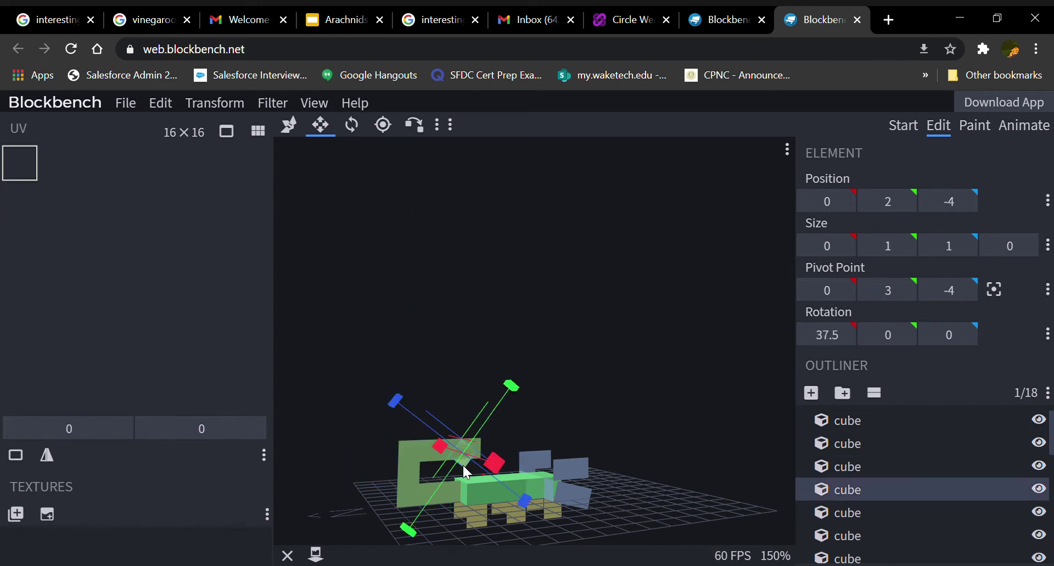
pyautogui.click(288, 125)
pyautogui.moveTo(540, 450); pyautogui.dragTo(552, 448)
# Step: Shorten the top tail plate to a Z size of 2 and move the angled tip back against its end
pyautogui.moveTo(614, 410); pyautogui.dragTo(613, 429)
pyautogui.click(412, 482)
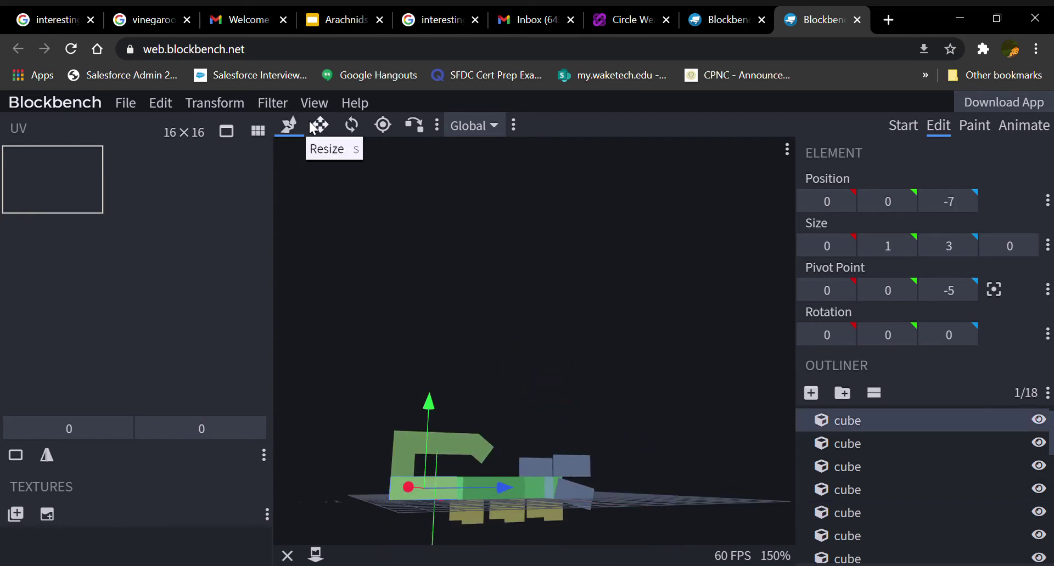
pyautogui.click(446, 436)
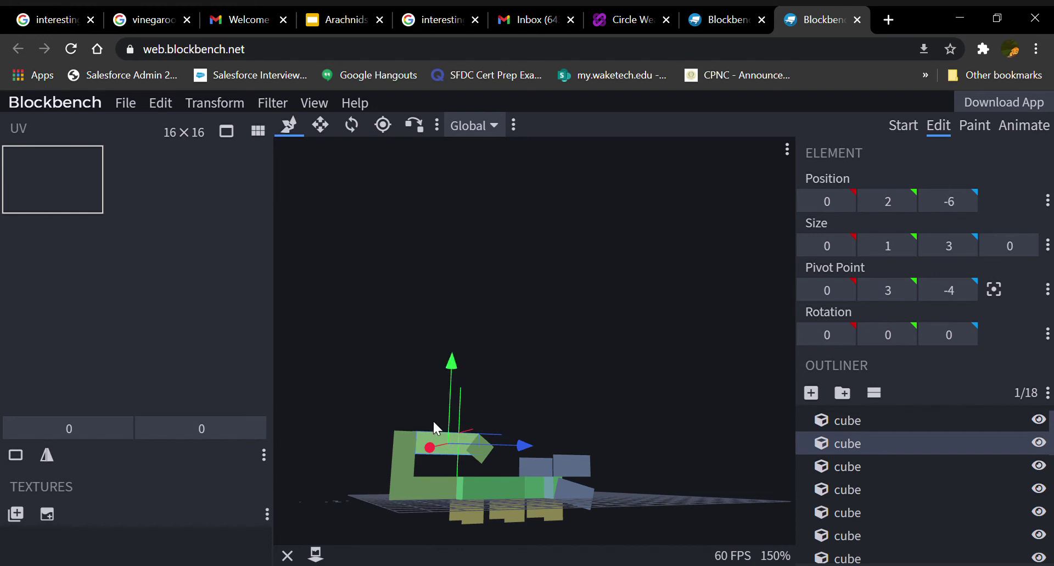
pyautogui.click(321, 125)
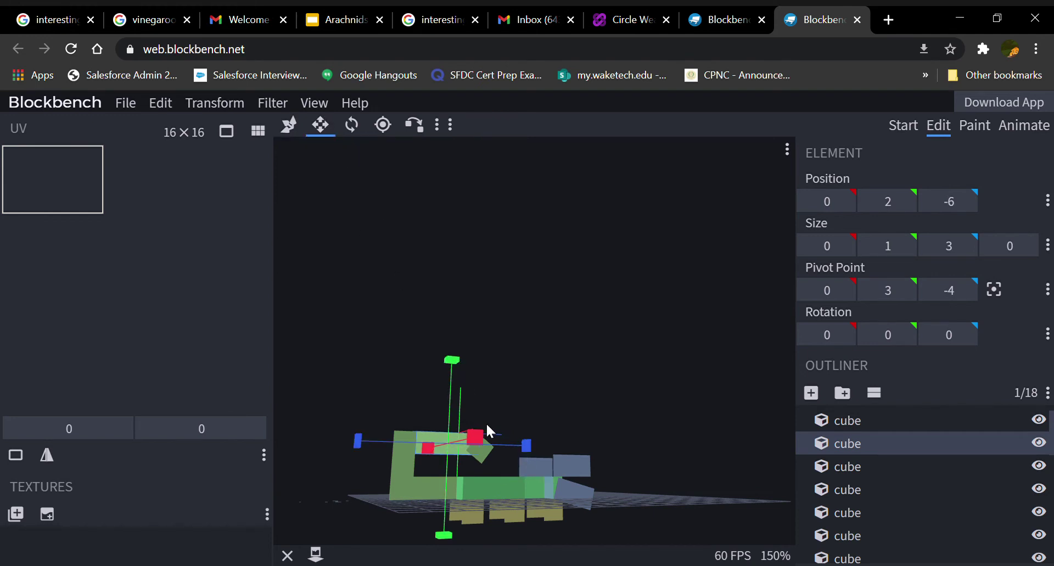
pyautogui.moveTo(527, 444); pyautogui.dragTo(510, 439)
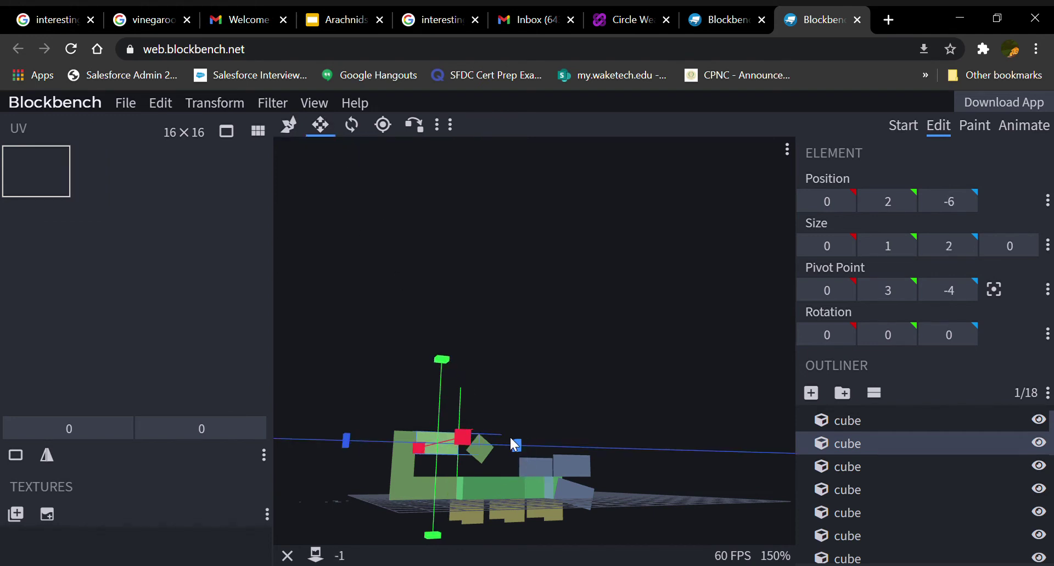
pyautogui.click(289, 125)
pyautogui.click(481, 447)
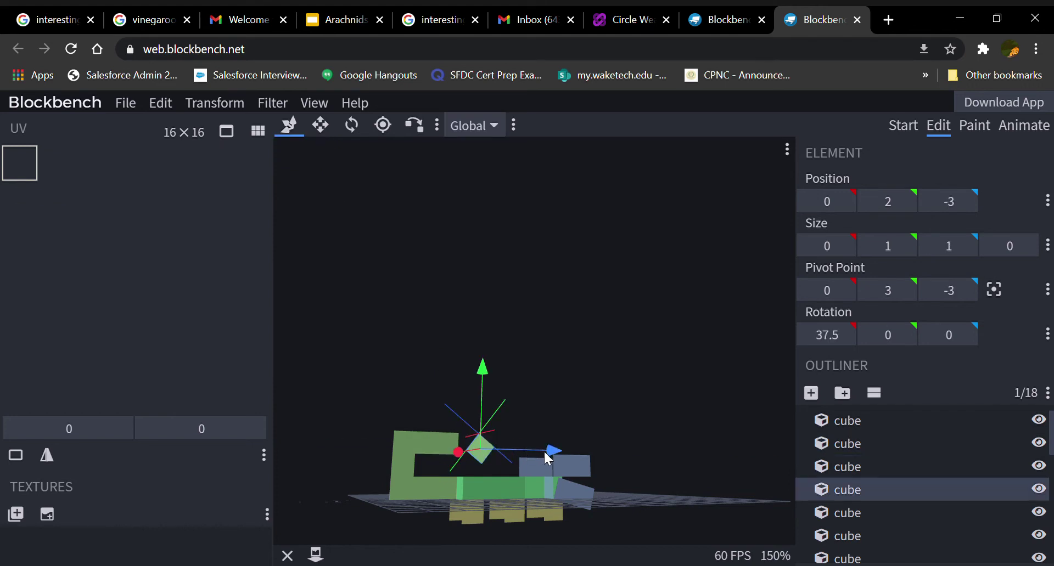
pyautogui.moveTo(622, 406); pyautogui.dragTo(600, 402)
# Step: Shorten the tail's base plate to a Z size of 2 starting at Z -6, and move the upright plate to Z -6
pyautogui.click(438, 483)
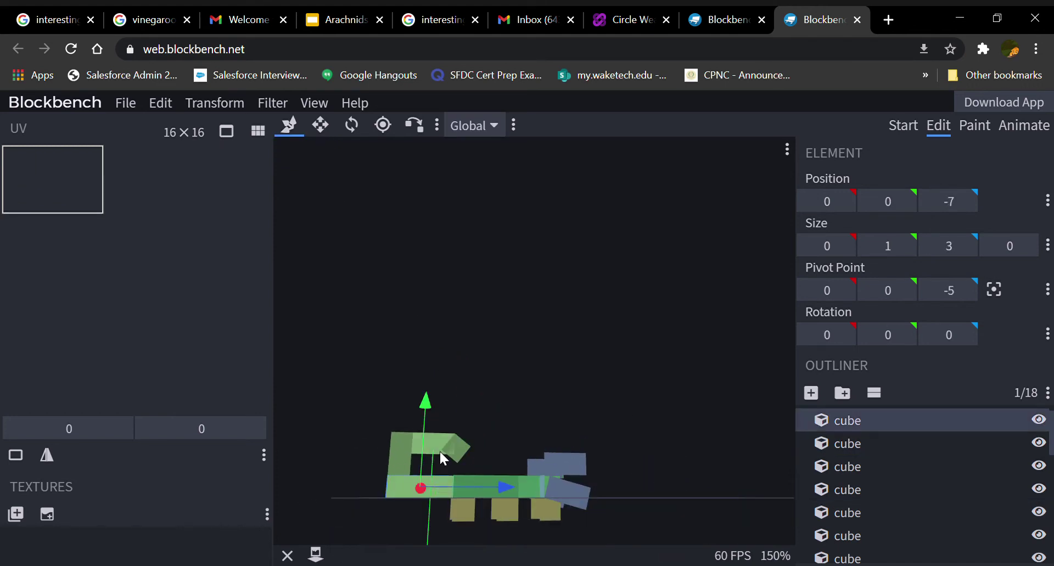
pyautogui.click(321, 126)
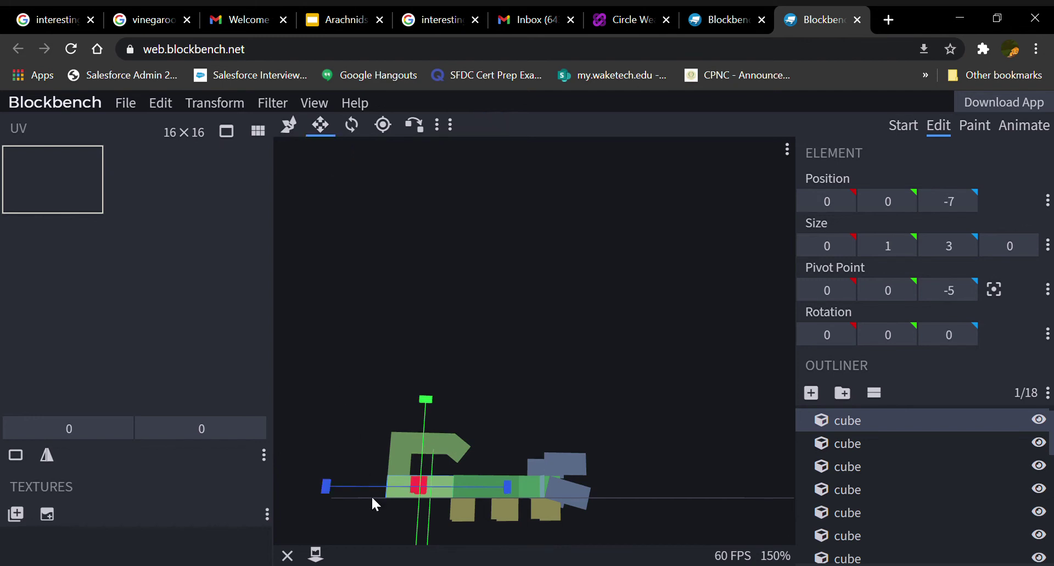
pyautogui.moveTo(331, 487); pyautogui.dragTo(350, 326)
pyautogui.click(281, 128)
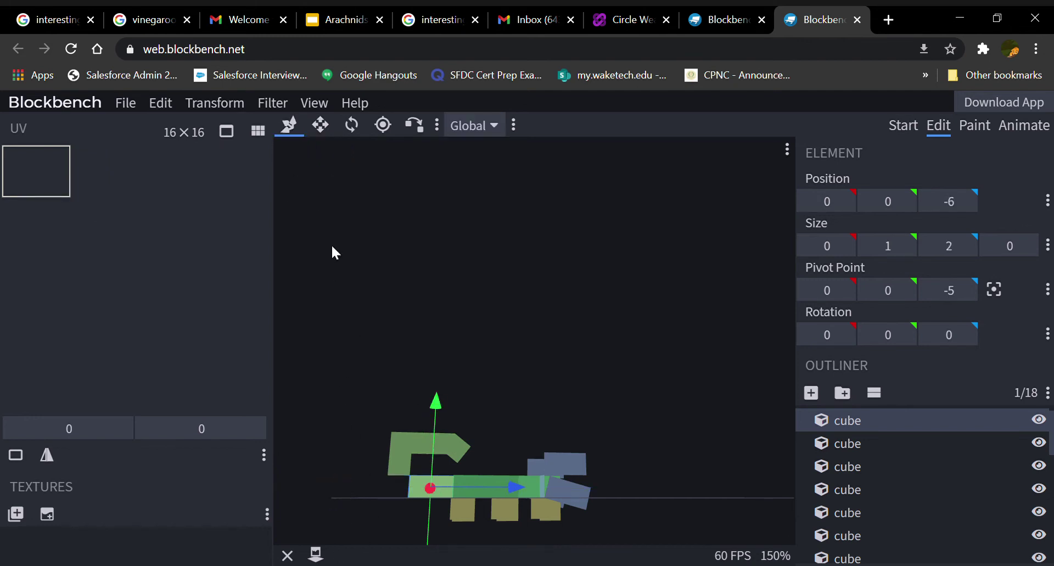
pyautogui.click(392, 451)
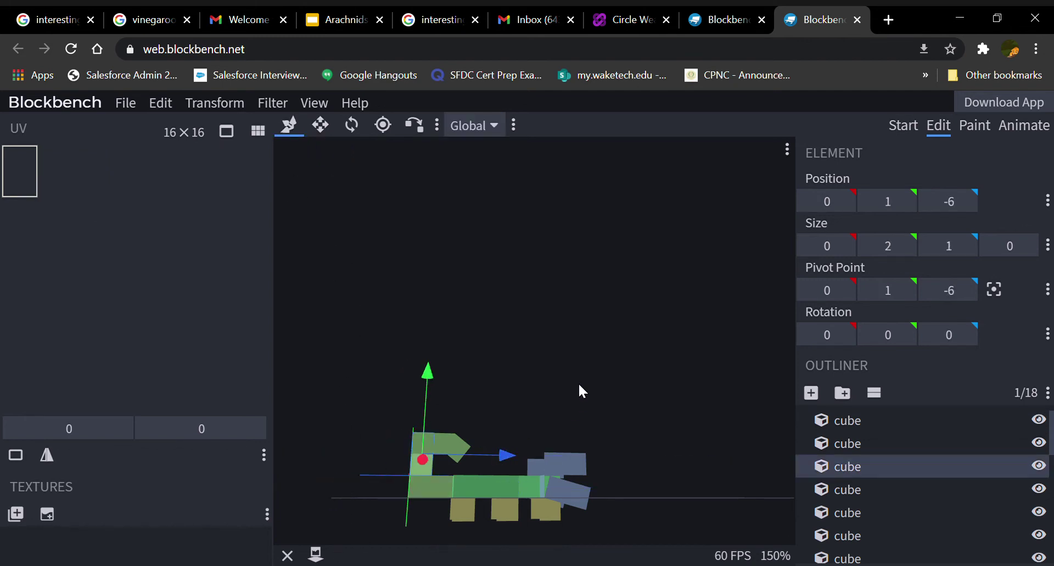
# Step: Add a cube beside the front of the body and flatten it to a zero-width X plate at position 2, 0, 0
pyautogui.moveTo(578, 383); pyautogui.dragTo(692, 451)
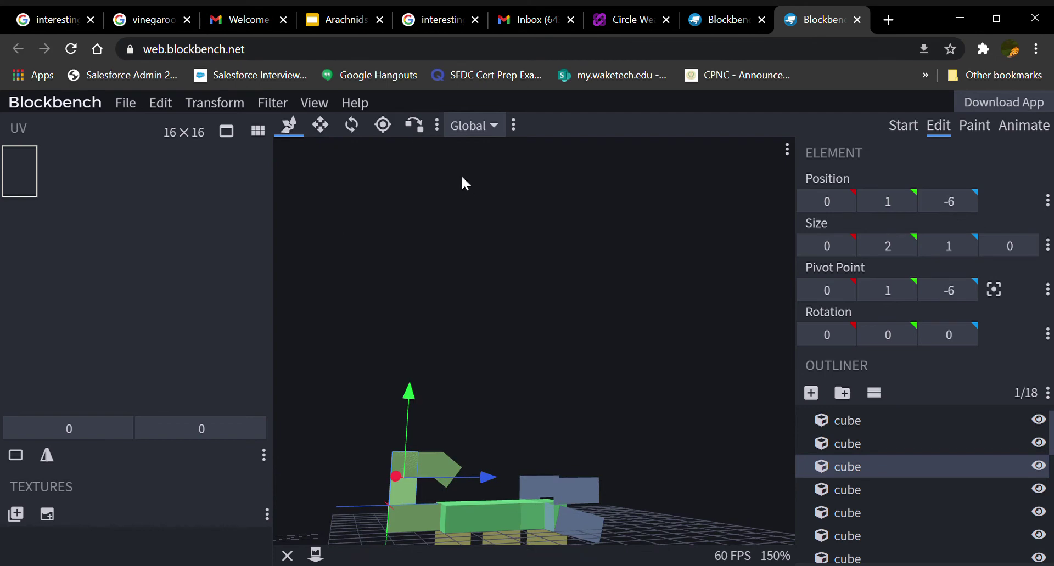
pyautogui.click(811, 393)
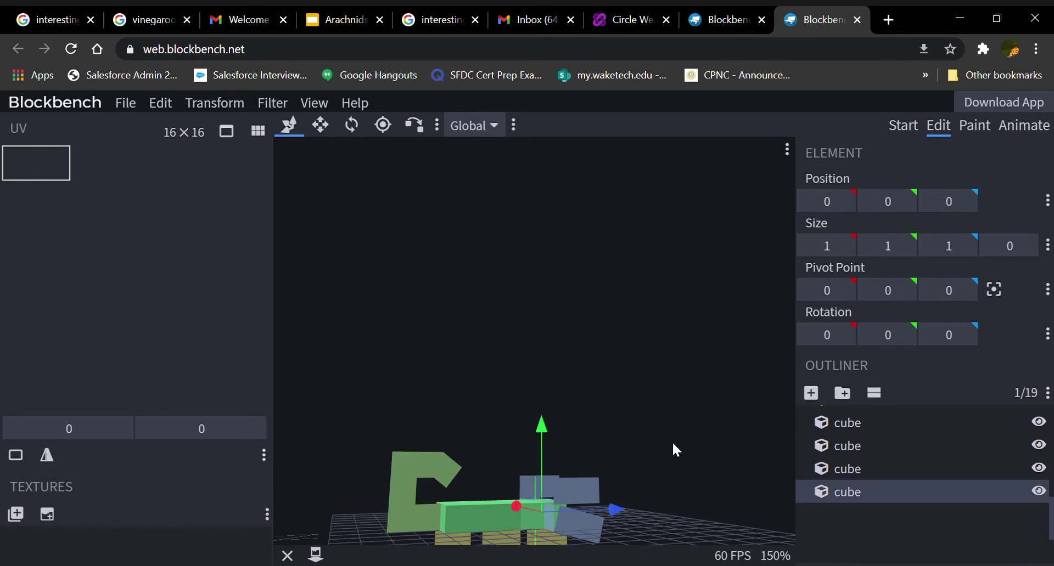
pyautogui.moveTo(675, 450); pyautogui.dragTo(549, 475)
pyautogui.moveTo(611, 509); pyautogui.dragTo(635, 506)
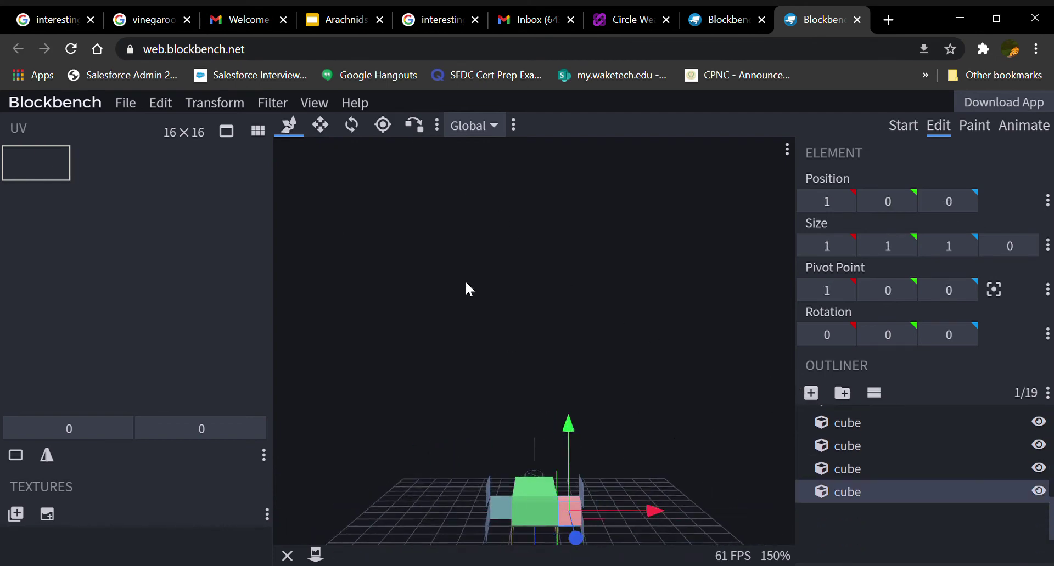
pyautogui.click(321, 124)
pyautogui.moveTo(484, 508); pyautogui.dragTo(656, 521)
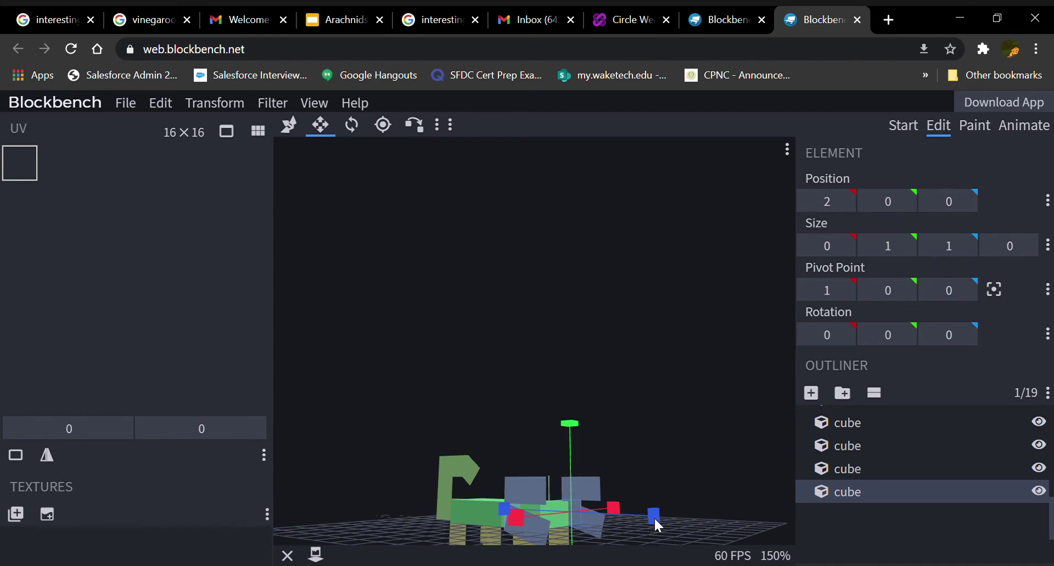
# Step: Duplicate the small pincer plate and move the copy to X -2 on the opposite pincer
pyautogui.rightClick(575, 502)
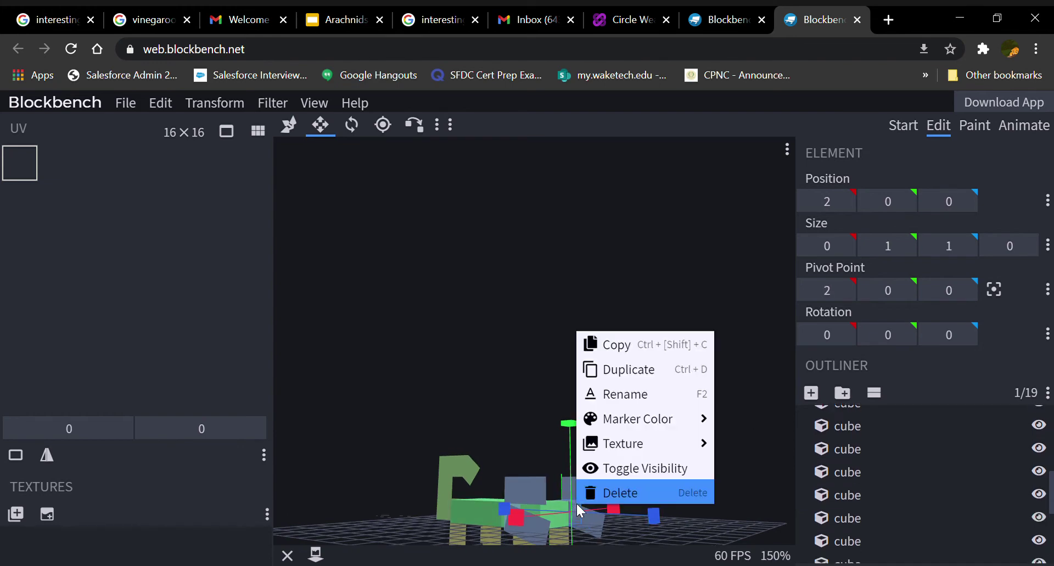
pyautogui.click(607, 371)
pyautogui.moveTo(608, 371); pyautogui.dragTo(578, 489)
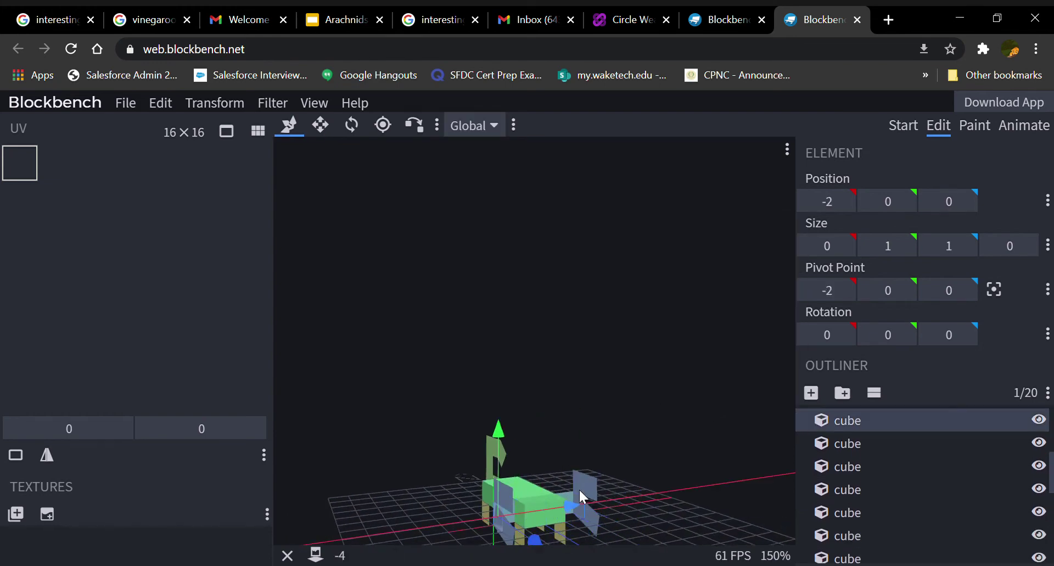
pyautogui.moveTo(448, 469); pyautogui.dragTo(203, 457)
pyautogui.moveTo(329, 462); pyautogui.dragTo(567, 479)
pyautogui.moveTo(650, 470); pyautogui.dragTo(689, 442)
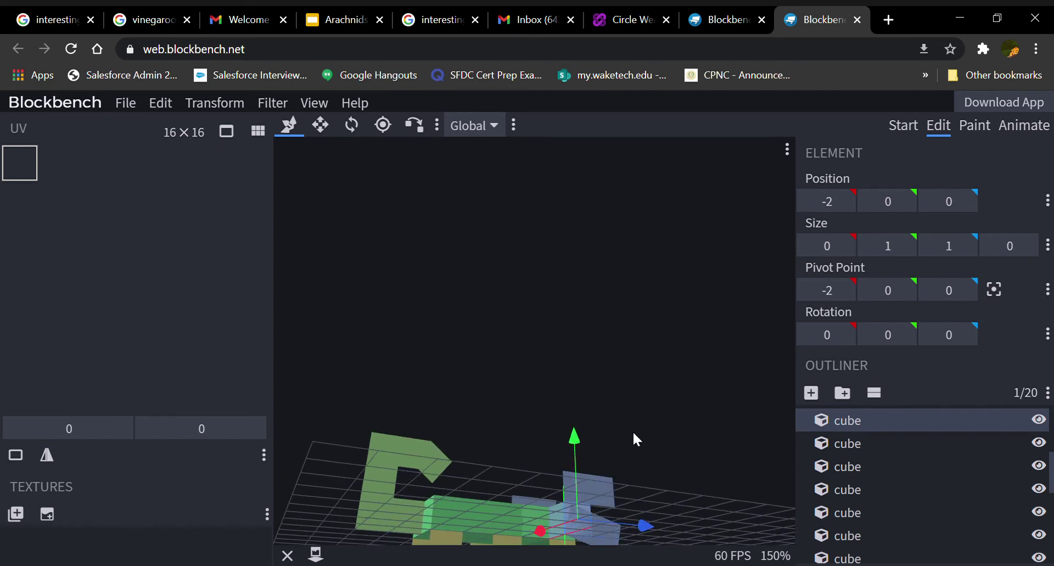
pyautogui.moveTo(656, 396); pyautogui.dragTo(369, 406)
pyautogui.click(493, 514)
pyautogui.click(507, 467)
pyautogui.moveTo(508, 405); pyautogui.dragTo(702, 448)
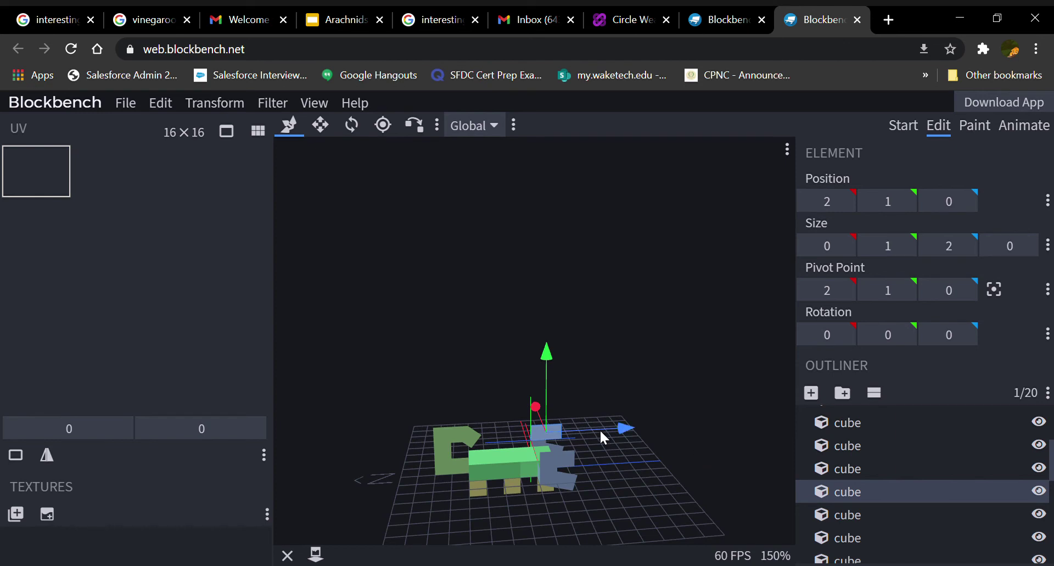
# Step: Try a flat upright plate on top of the body at 0, 1, -3 with a size of 0, 1, 3
pyautogui.click(811, 393)
pyautogui.moveTo(625, 426); pyautogui.dragTo(512, 357)
pyautogui.moveTo(596, 303); pyautogui.dragTo(788, 384)
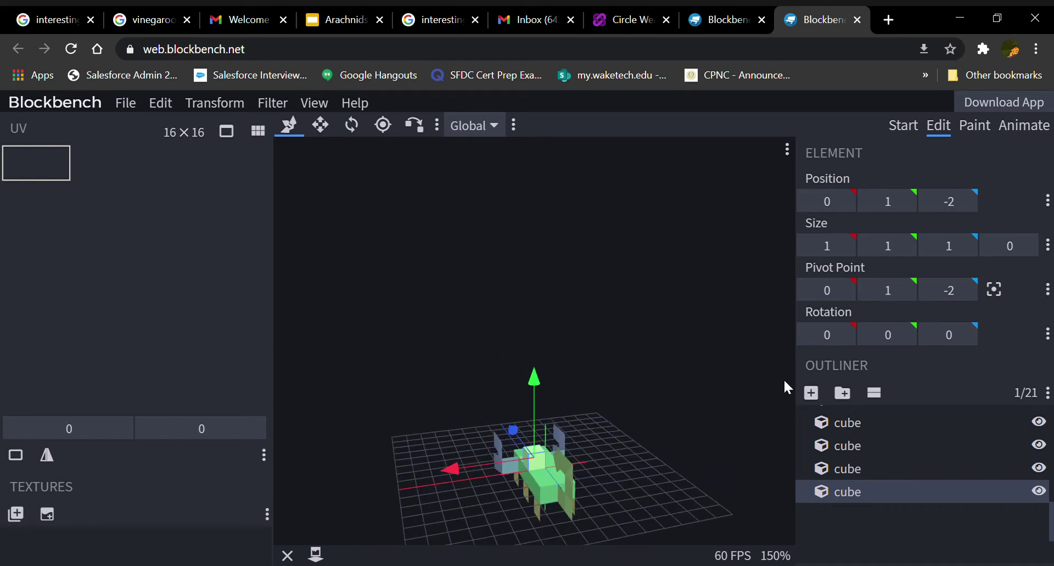
pyautogui.click(320, 125)
pyautogui.moveTo(447, 490); pyautogui.dragTo(460, 469)
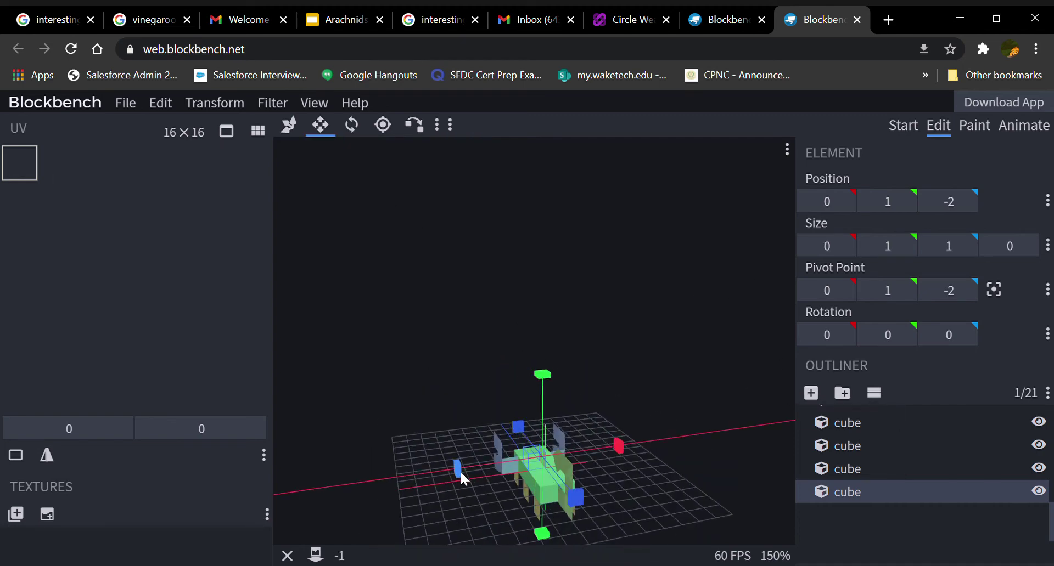
pyautogui.click(288, 132)
pyautogui.moveTo(396, 242); pyautogui.dragTo(468, 387)
pyautogui.click(320, 125)
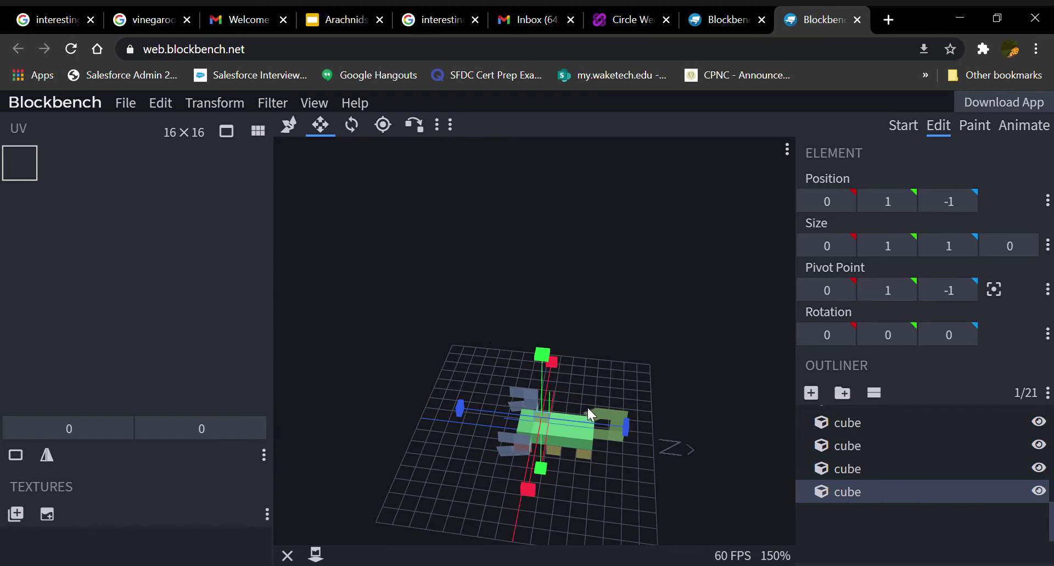
pyautogui.moveTo(625, 429); pyautogui.dragTo(653, 430)
# Step: Delete the upright plate from the top of the body
pyautogui.moveTo(655, 469); pyautogui.dragTo(506, 457)
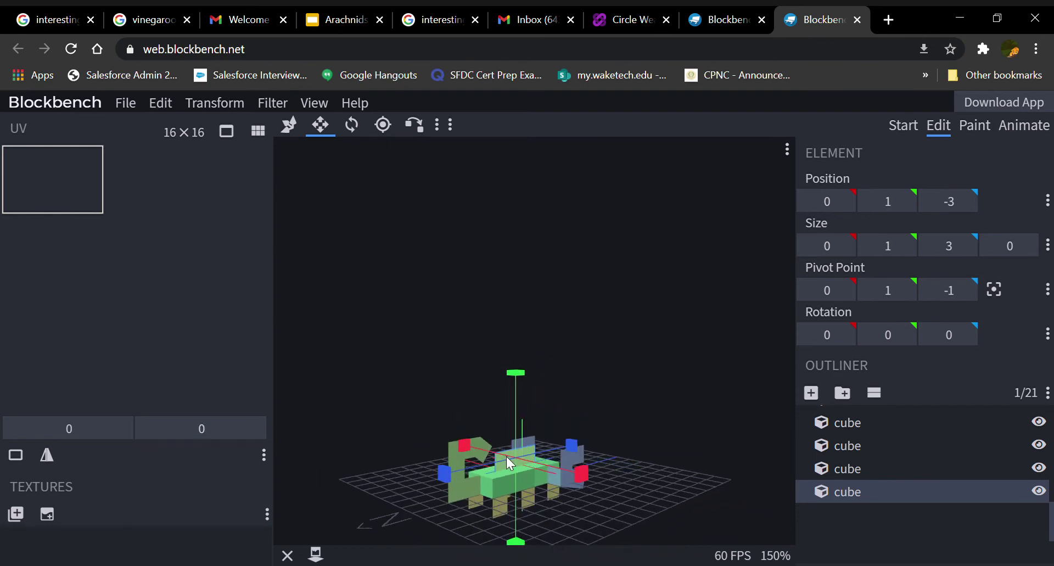
pyautogui.rightClick(506, 452)
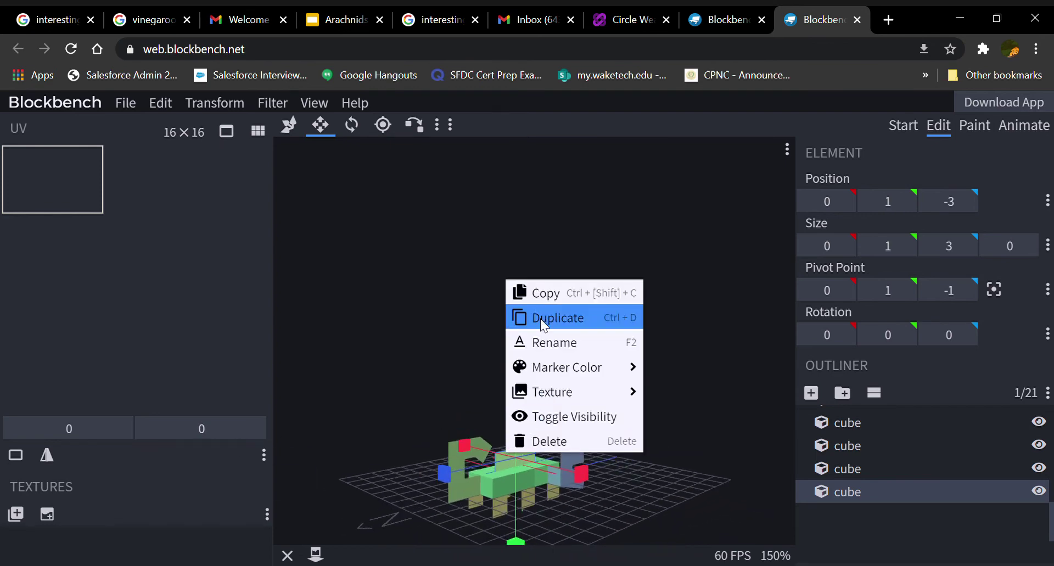
pyautogui.click(542, 443)
pyautogui.moveTo(614, 458); pyautogui.dragTo(732, 125)
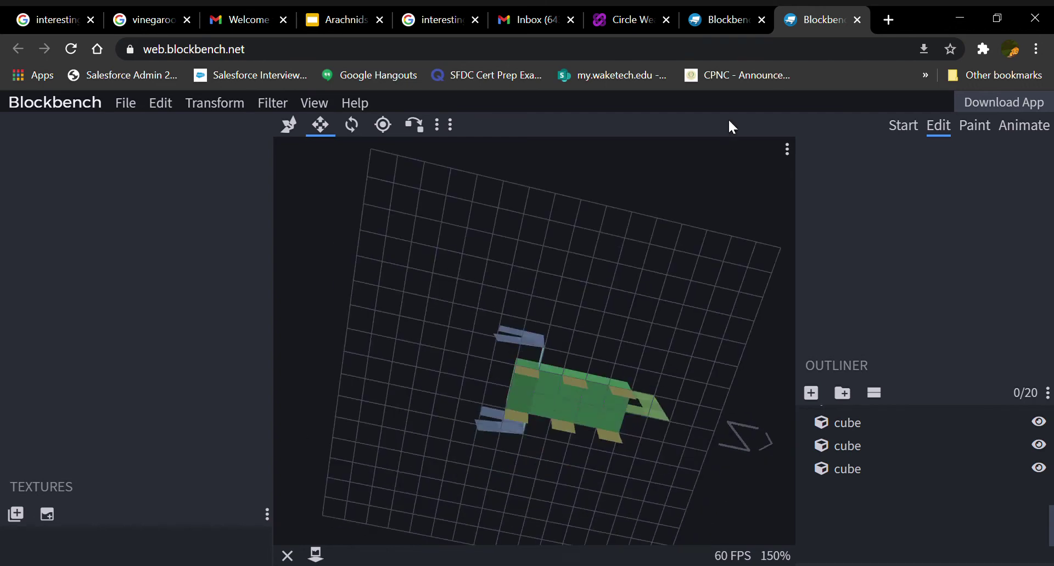
# Step: Search Google for "scorpion insect" in a new tab, and return to the Blockbench model
pyautogui.click(900, 21)
pyautogui.write('scorpi')
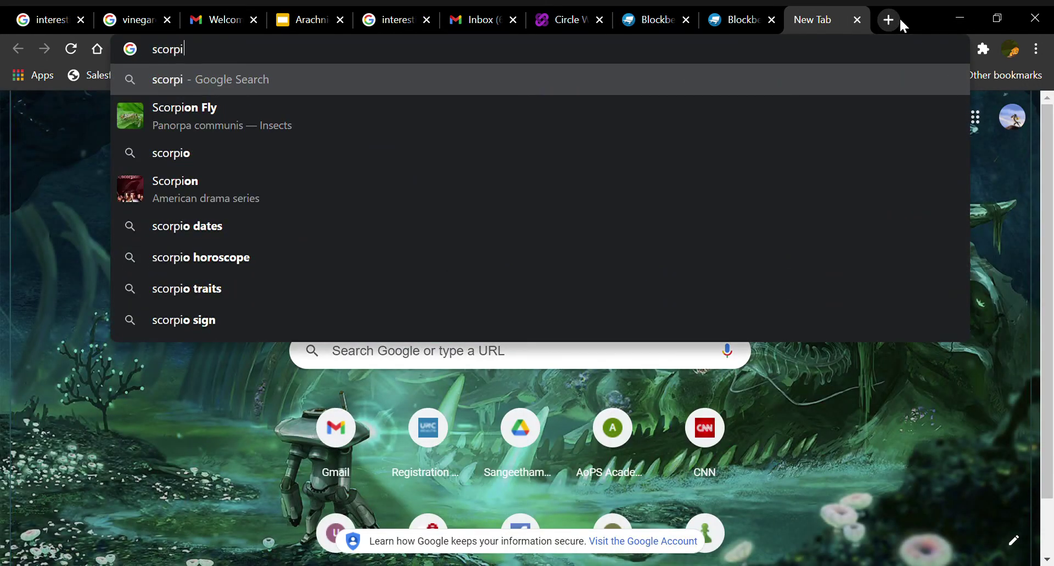
pyautogui.write('on')
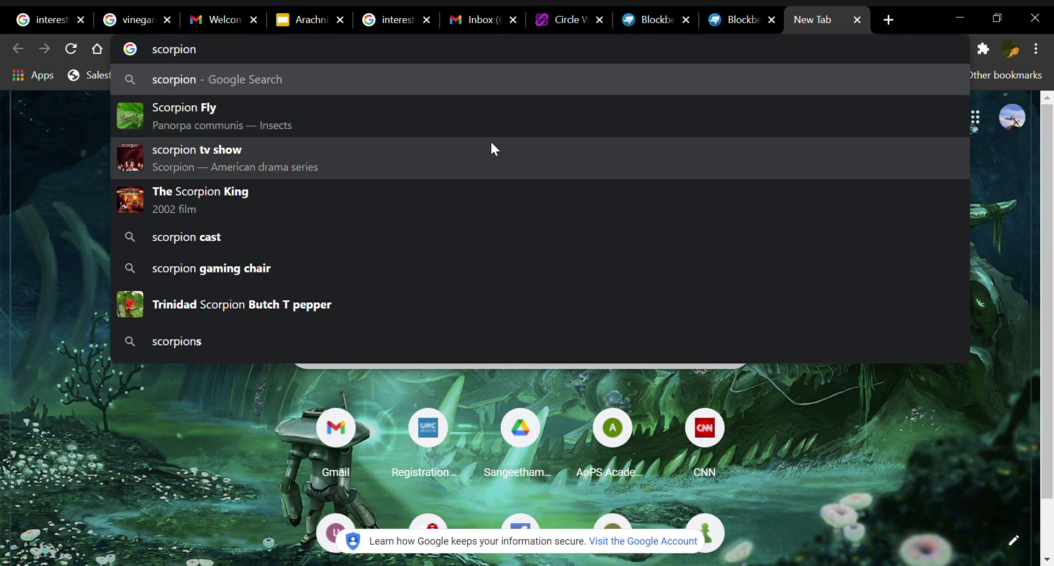
pyautogui.write(' insect')
pyautogui.press('Return')
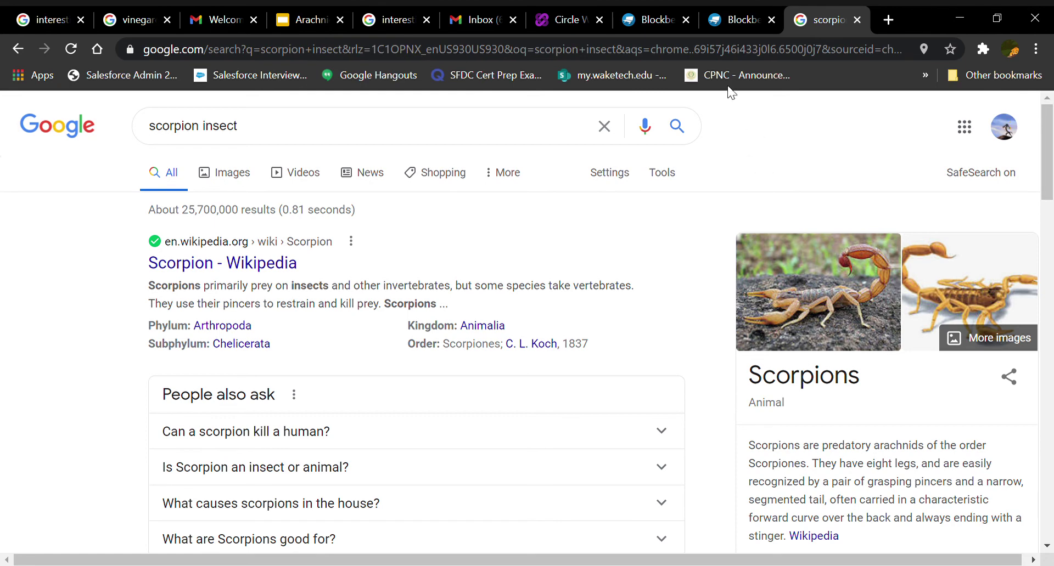
pyautogui.click(722, 22)
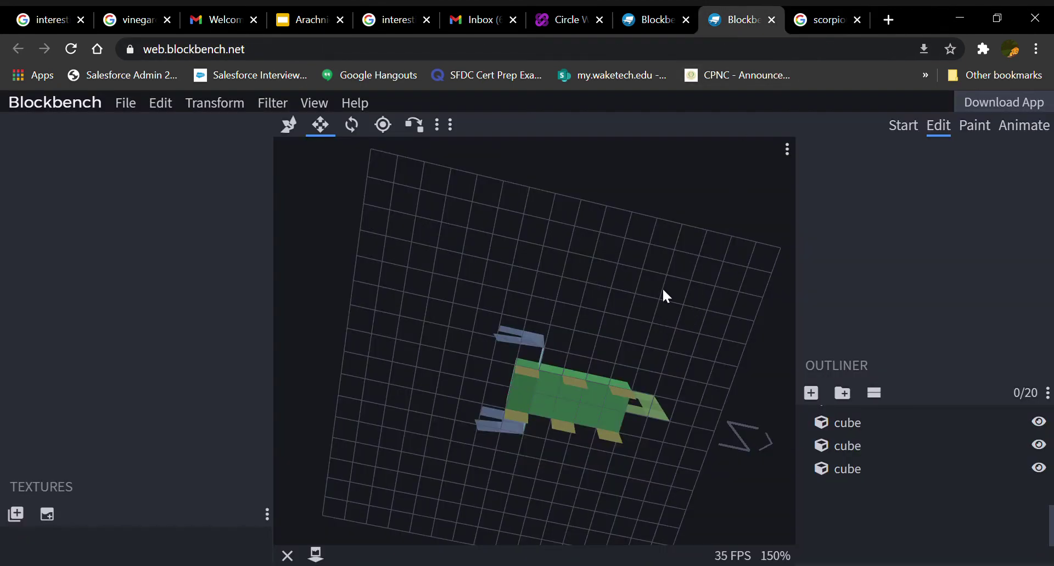
# Step: Delete the middle and rear legs on the X 1 side of the body
pyautogui.moveTo(665, 297); pyautogui.dragTo(614, 374)
pyautogui.click(525, 525)
pyautogui.moveTo(525, 525); pyautogui.dragTo(571, 351)
pyautogui.rightClick(576, 528)
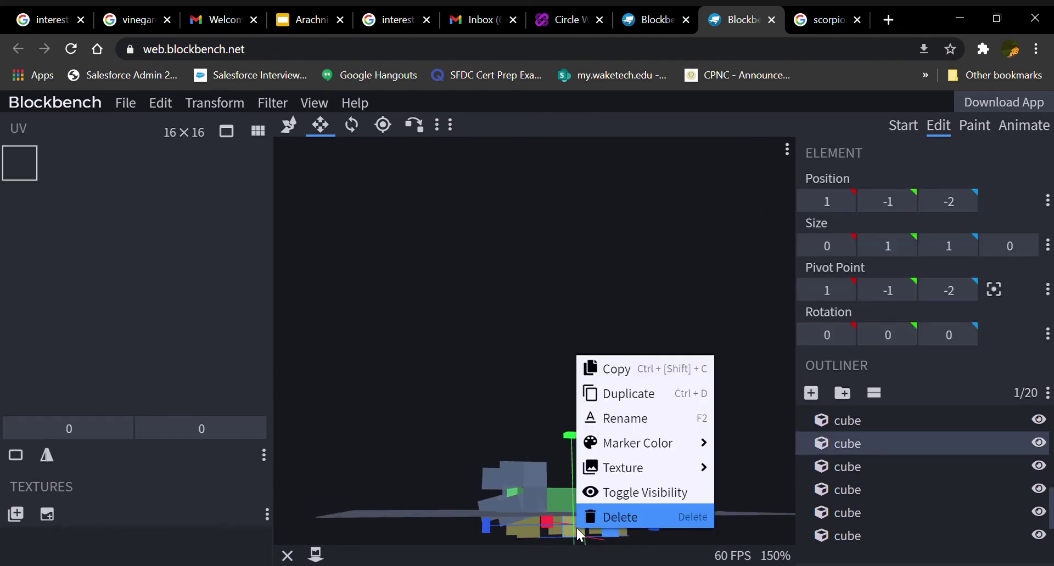
pyautogui.click(620, 520)
pyautogui.rightClick(620, 528)
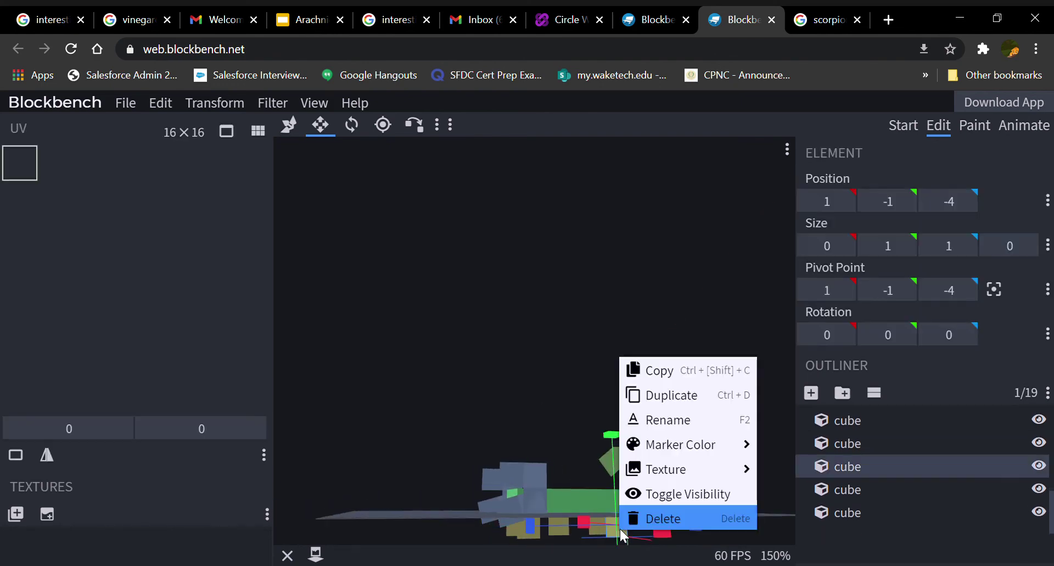
pyautogui.click(625, 518)
# Step: Delete all three legs on the X -1 side of the body
pyautogui.moveTo(552, 442); pyautogui.dragTo(760, 433)
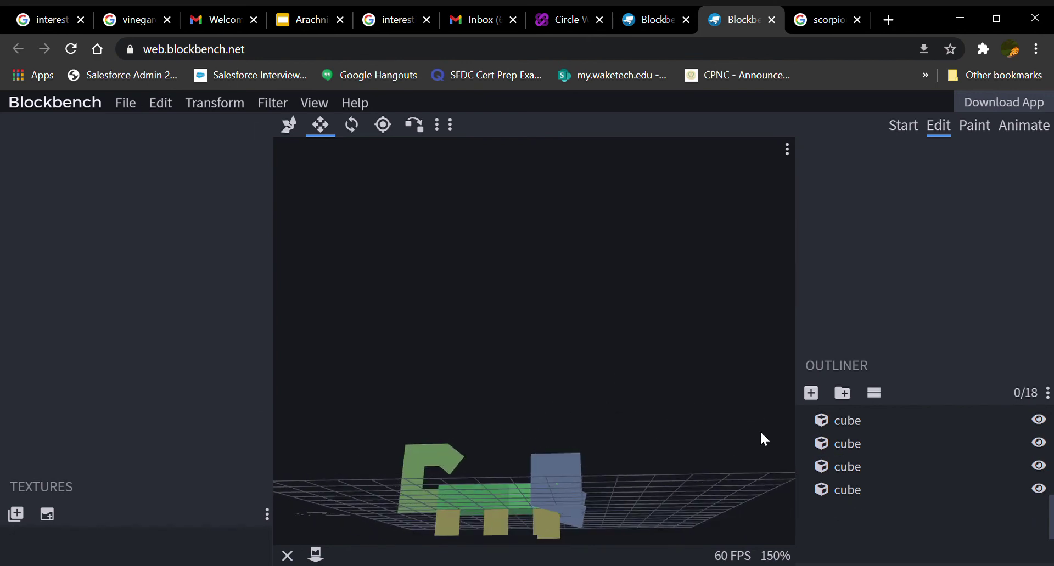
pyautogui.rightClick(554, 526)
pyautogui.click(560, 516)
pyautogui.rightClick(502, 518)
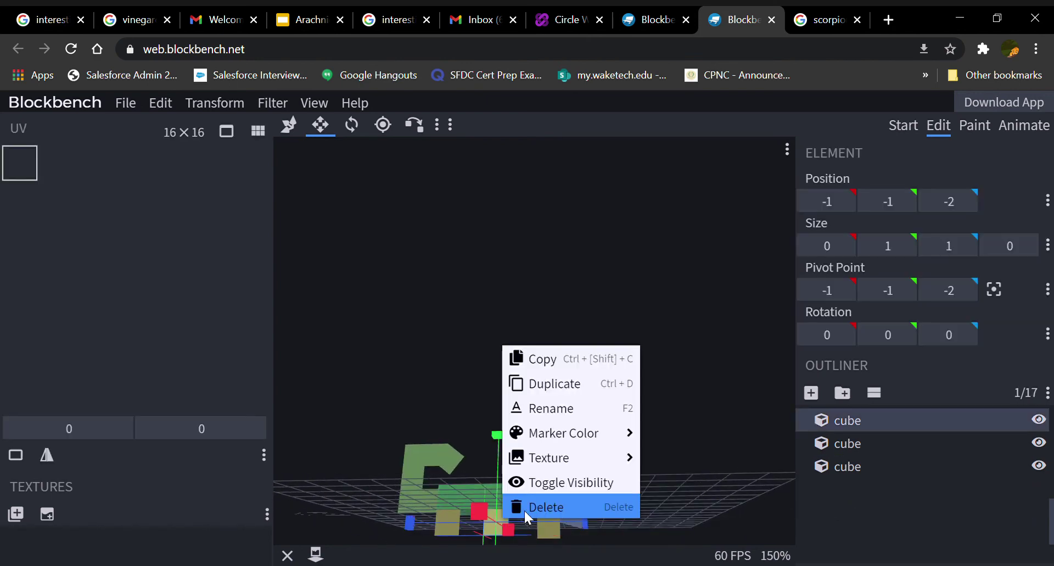
pyautogui.click(525, 511)
pyautogui.rightClick(446, 523)
pyautogui.click(473, 514)
# Step: Delete the remaining front leg on the X 1 side of the body
pyautogui.moveTo(647, 410); pyautogui.dragTo(449, 469)
pyautogui.moveTo(601, 541); pyautogui.dragTo(526, 525)
pyautogui.rightClick(525, 524)
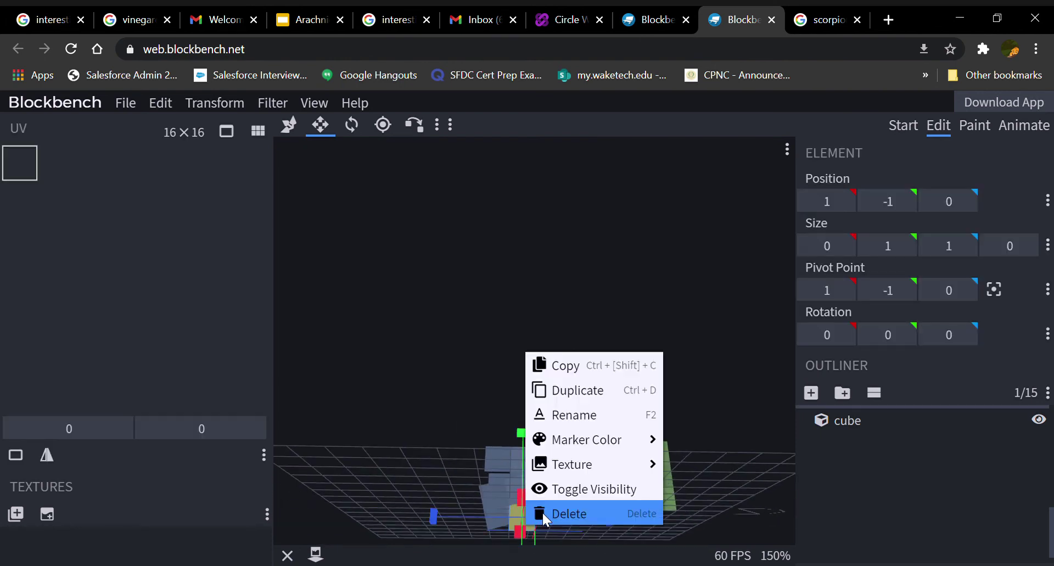
pyautogui.click(542, 513)
# Step: Add a cube under the front of the body at 1, -1, 0 and flatten it to an X size of 0 as a new leg
pyautogui.click(810, 394)
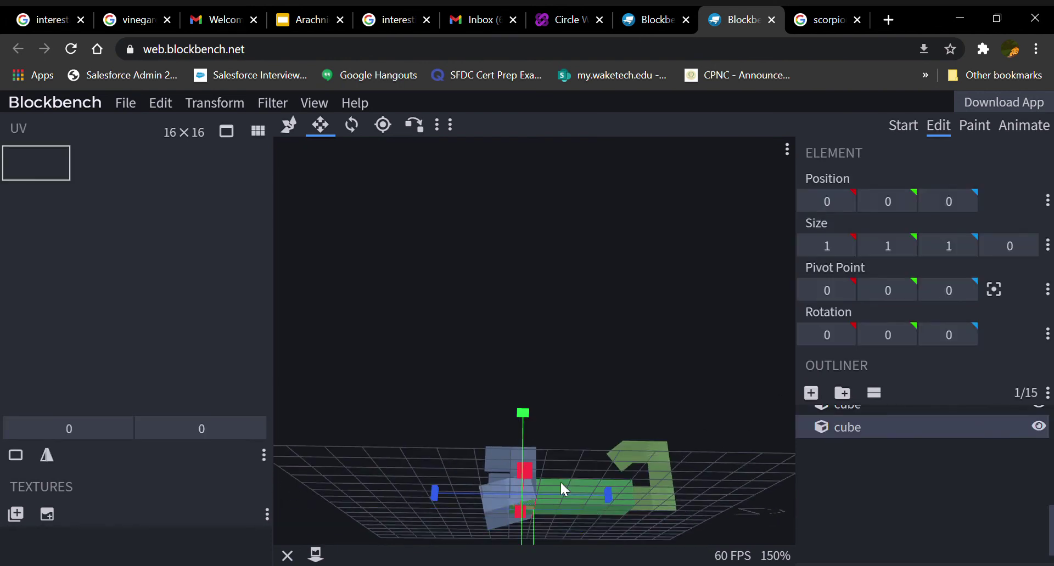
pyautogui.click(295, 128)
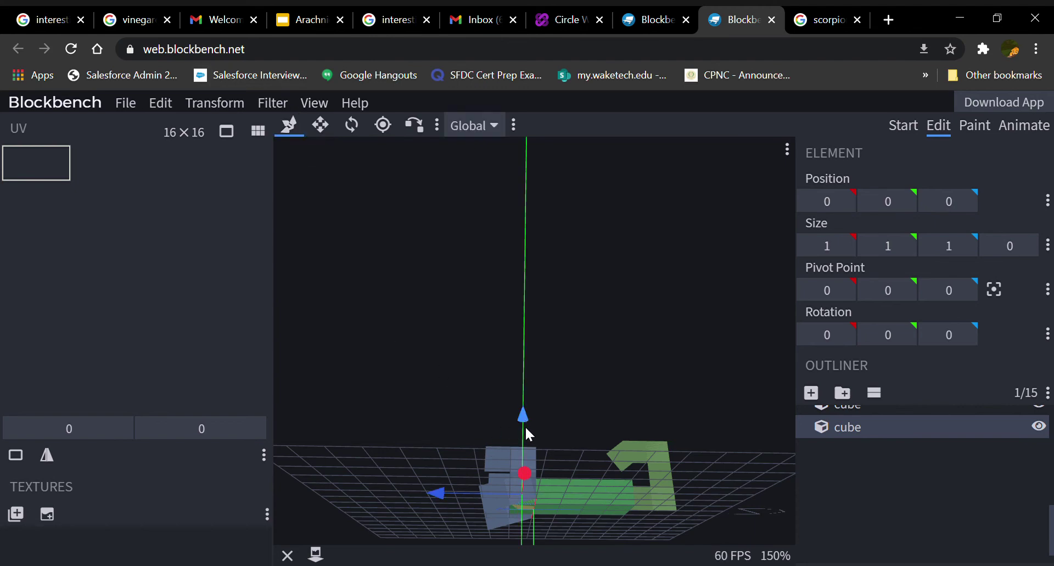
pyautogui.moveTo(524, 423); pyautogui.dragTo(459, 510)
pyautogui.moveTo(619, 522); pyautogui.dragTo(519, 507)
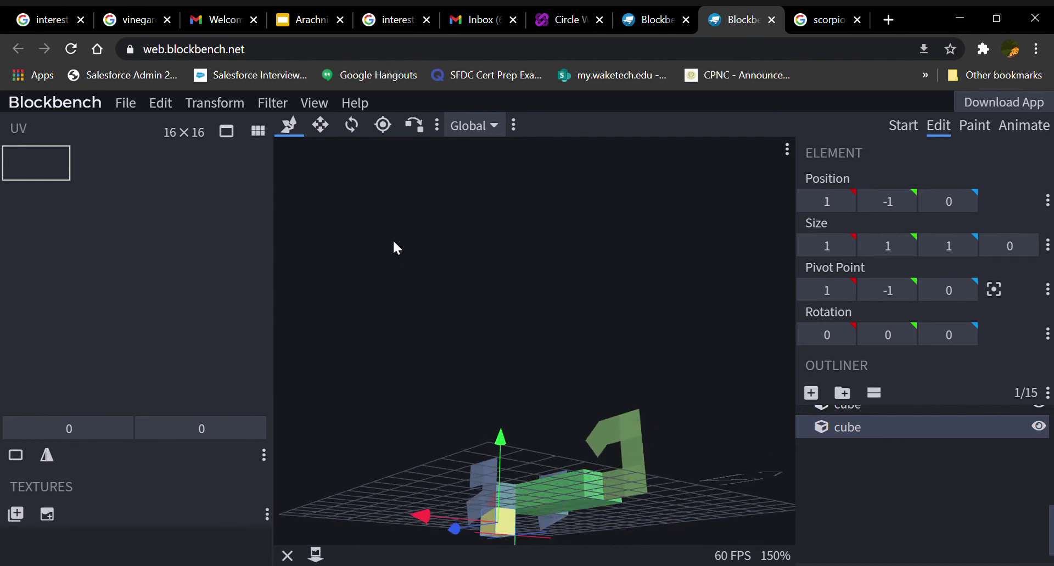
pyautogui.click(320, 125)
pyautogui.moveTo(416, 506); pyautogui.dragTo(435, 501)
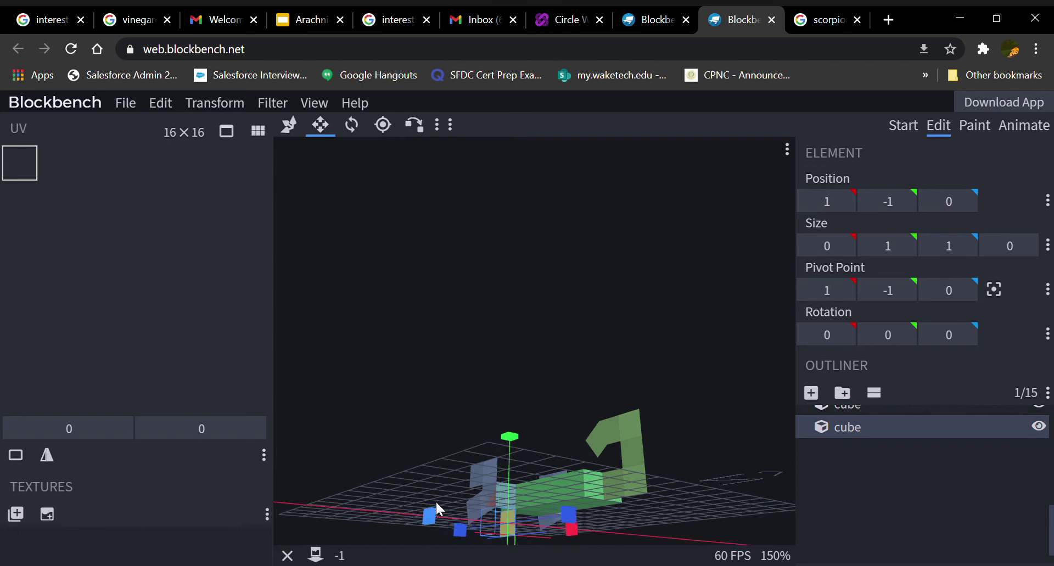
# Step: Try rotating the new leg 17.5° about Z around its lower pivot, and undo the rotation
pyautogui.click(286, 127)
pyautogui.moveTo(420, 316); pyautogui.dragTo(579, 326)
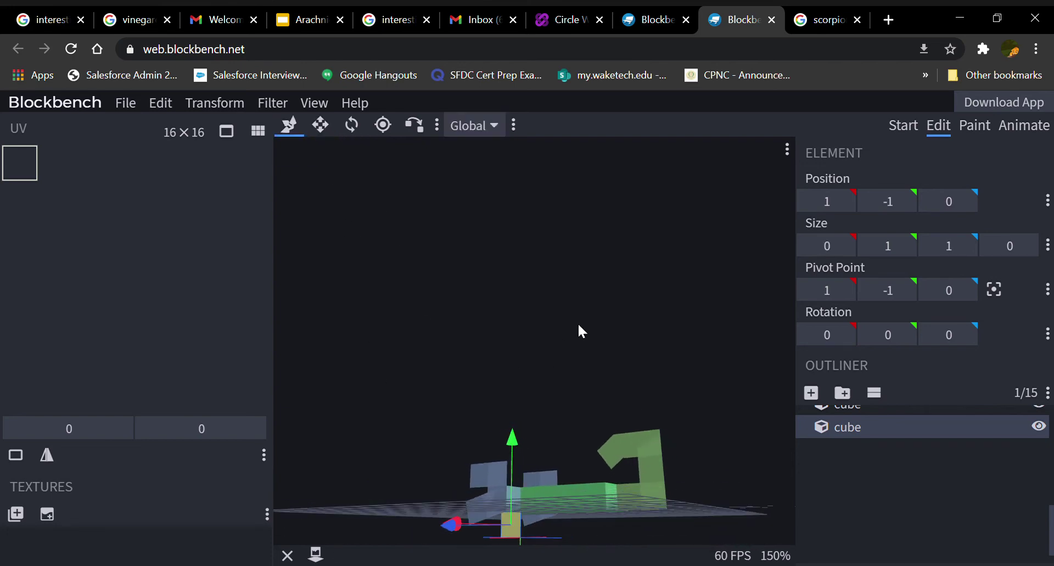
pyautogui.click(351, 125)
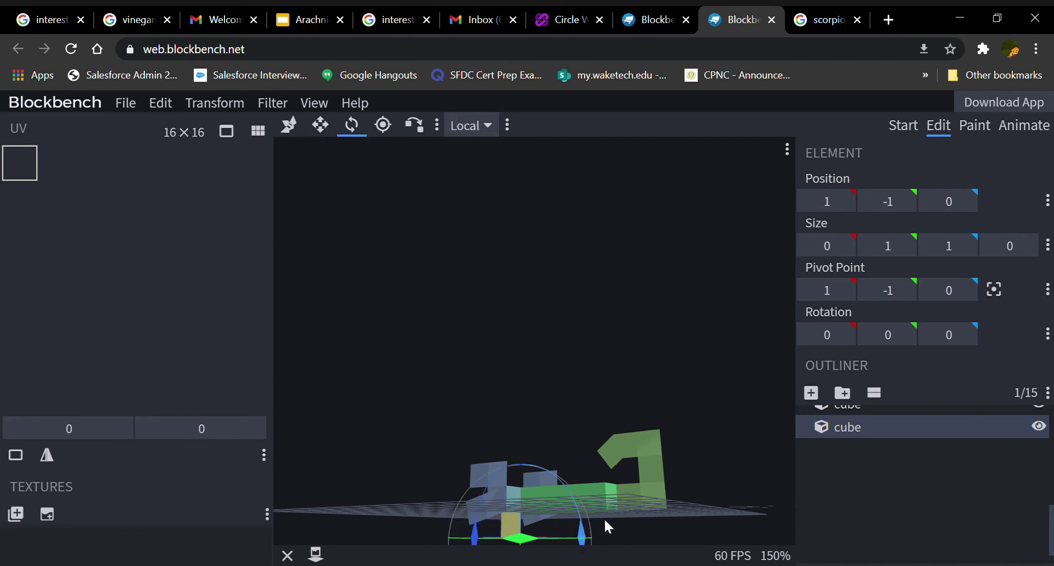
pyautogui.moveTo(604, 518); pyautogui.dragTo(335, 478)
pyautogui.moveTo(455, 510); pyautogui.dragTo(443, 483)
pyautogui.click(288, 126)
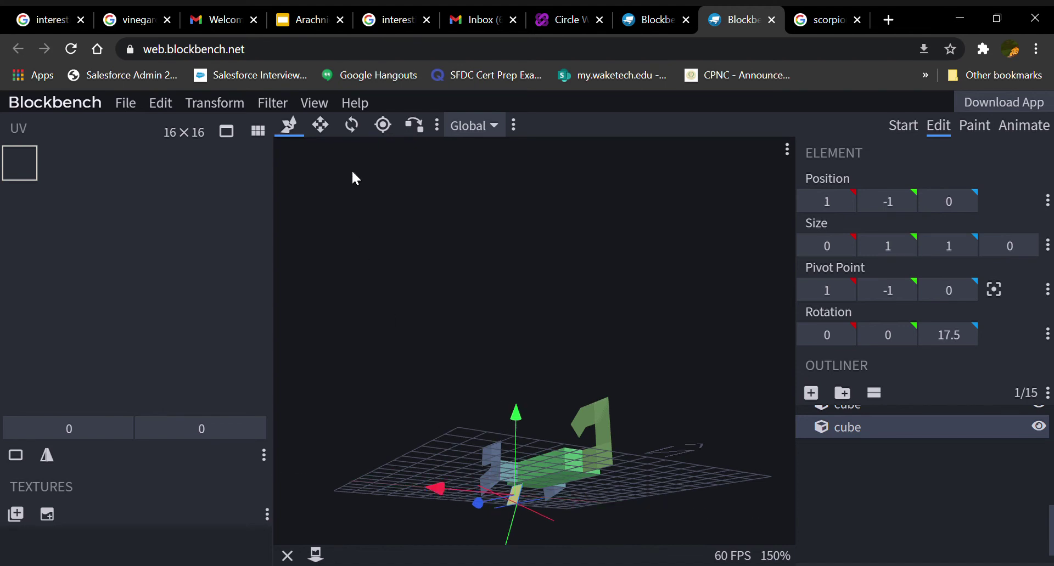
pyautogui.hotkey('ctrl', 'z')
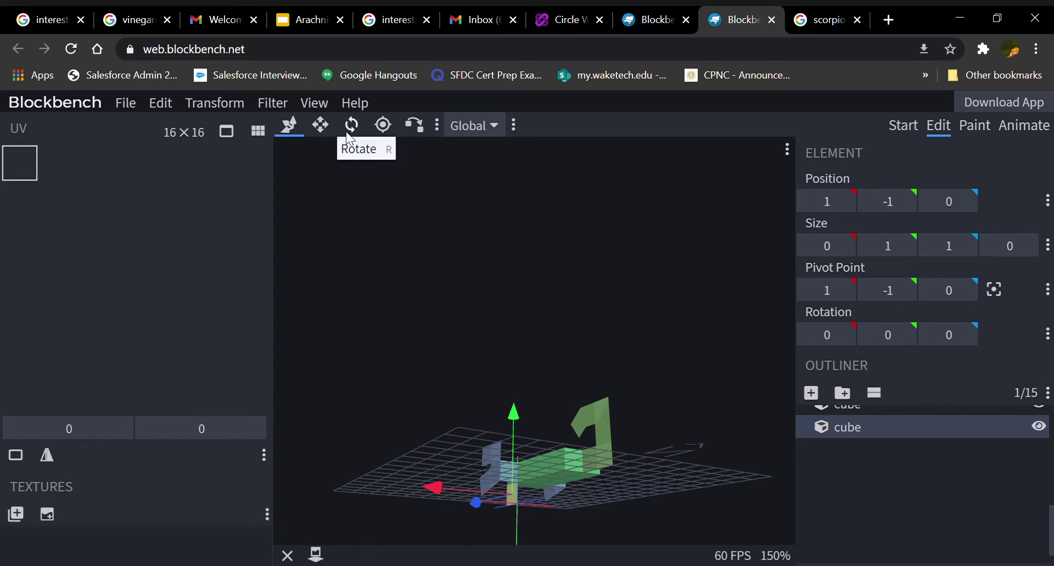
# Step: Raise the new leg's pivot point to Y 0 and rotate the leg 20° about Z
pyautogui.click(380, 131)
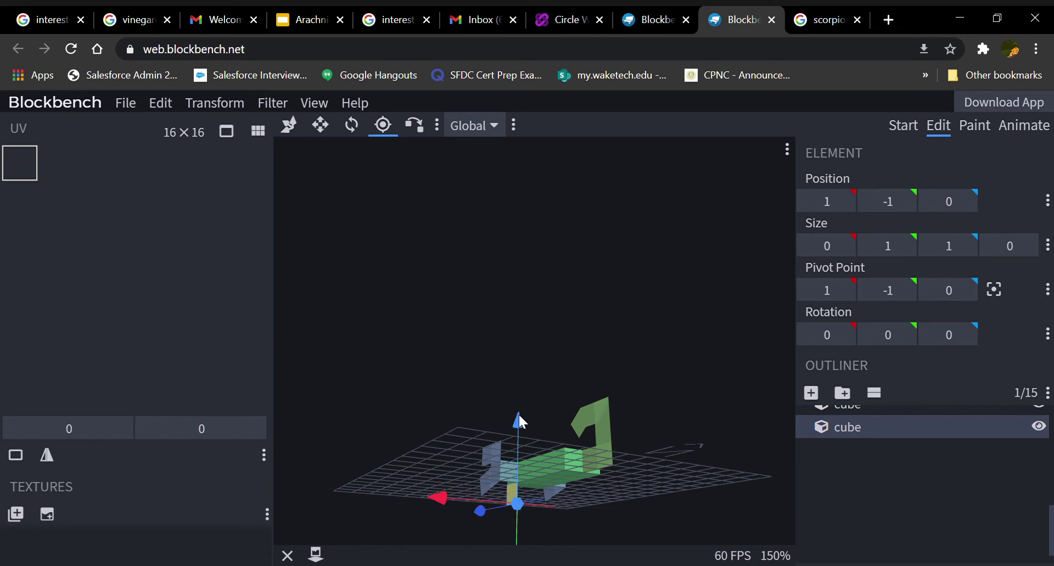
pyautogui.moveTo(518, 414); pyautogui.dragTo(519, 394)
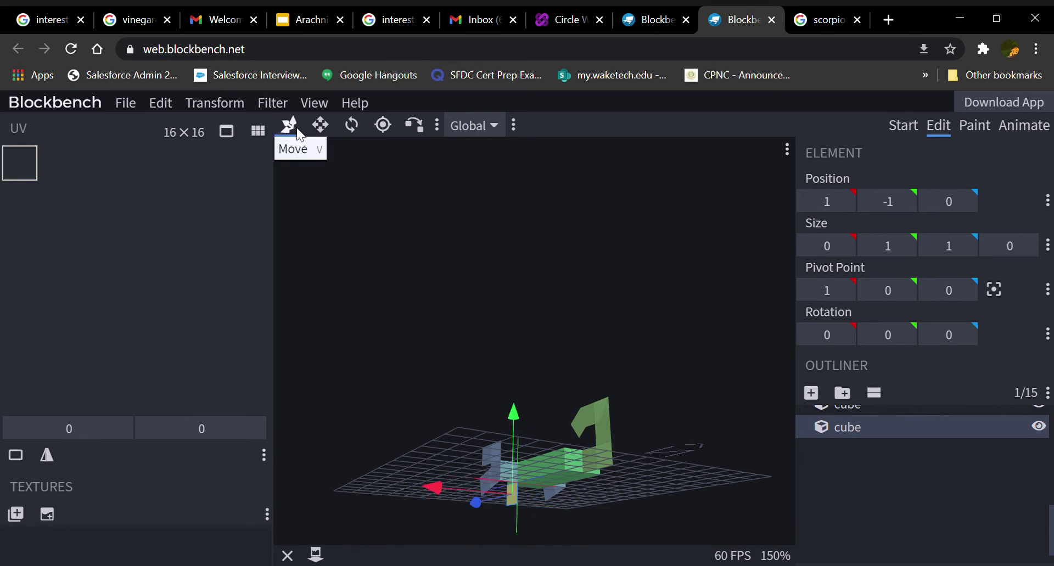
pyautogui.click(320, 125)
pyautogui.click(343, 128)
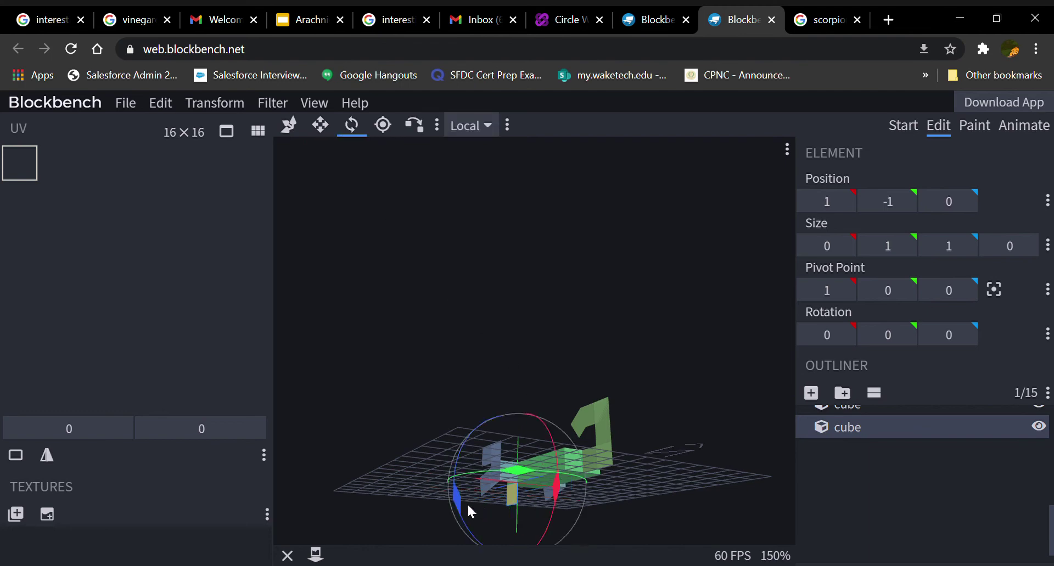
pyautogui.moveTo(469, 512); pyautogui.dragTo(455, 463)
pyautogui.moveTo(639, 381); pyautogui.dragTo(573, 395)
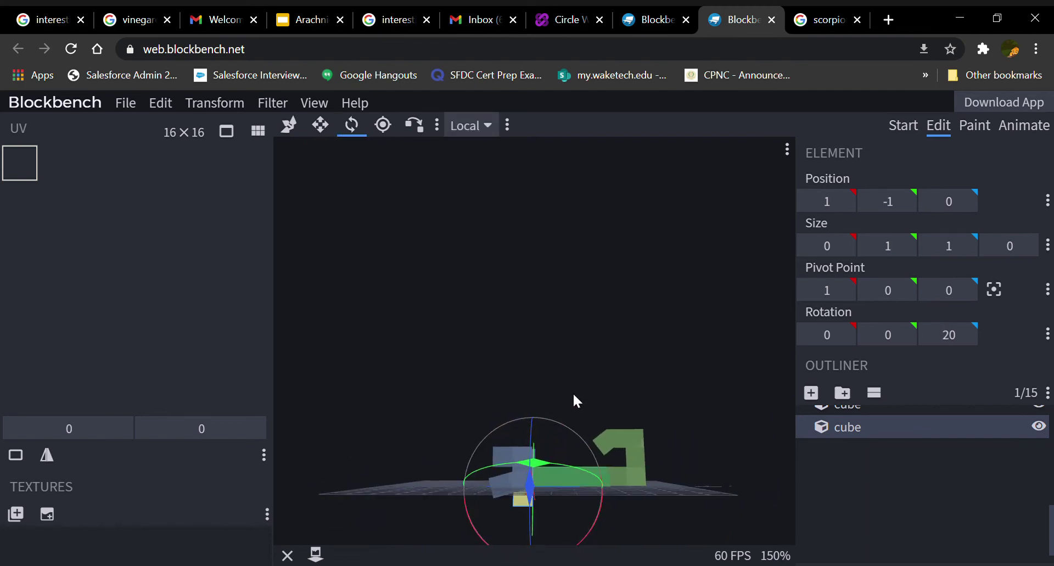
# Step: Duplicate the angled front leg on the X 1 side and move the copy back along the body to Z -4
pyautogui.click(290, 127)
pyautogui.moveTo(340, 231); pyautogui.dragTo(367, 310)
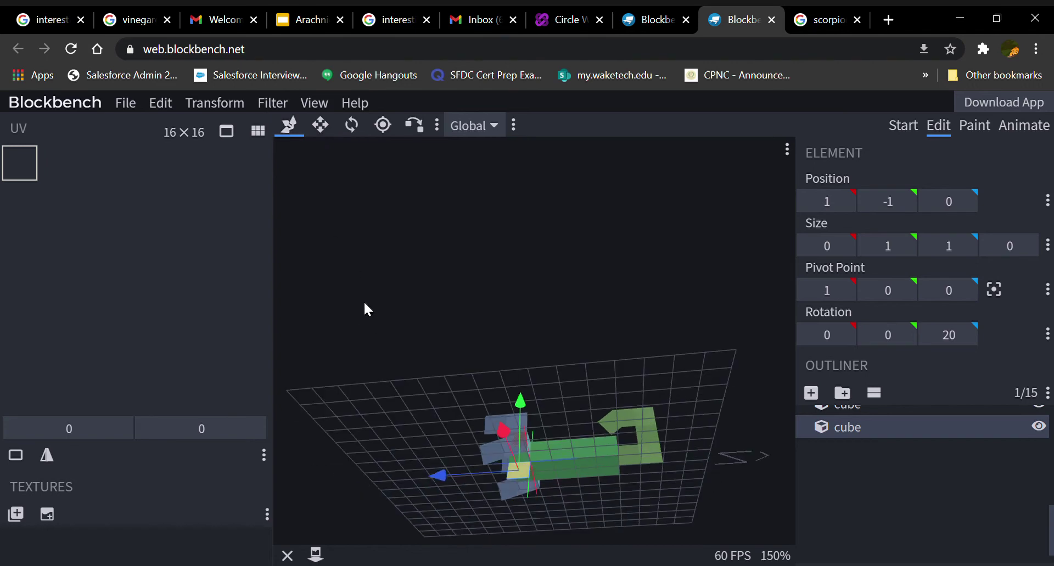
pyautogui.rightClick(519, 467)
pyautogui.click(582, 332)
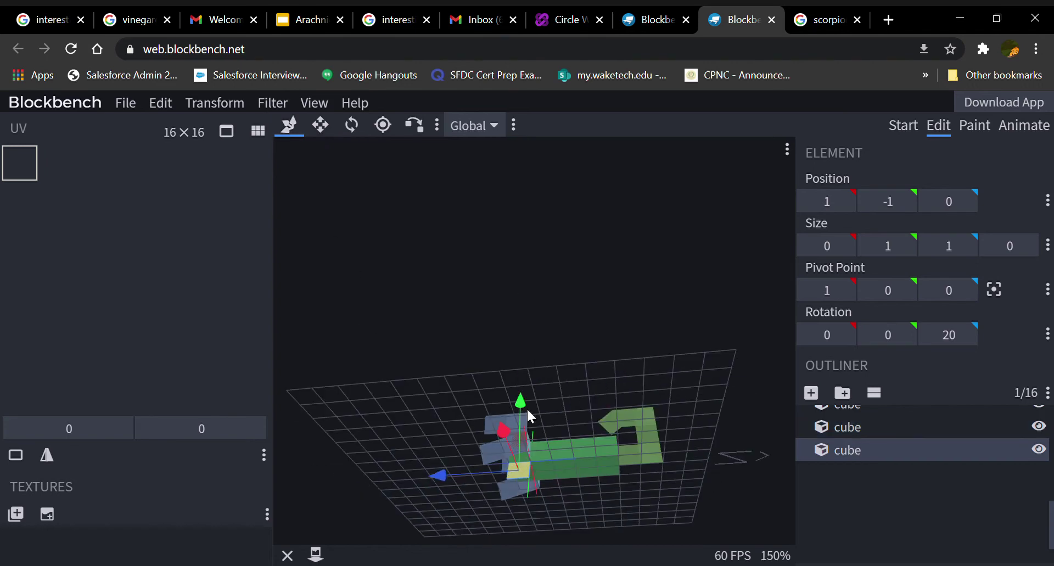
pyautogui.moveTo(438, 471); pyautogui.dragTo(522, 468)
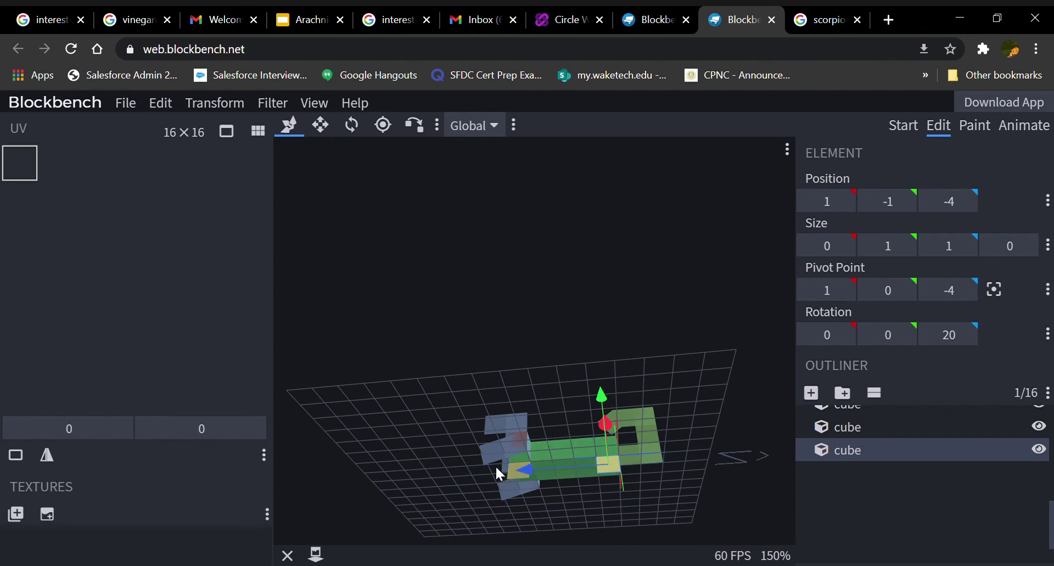
# Step: Duplicate the front leg again and move the copy to Z -2, between the front and rear legs
pyautogui.rightClick(512, 469)
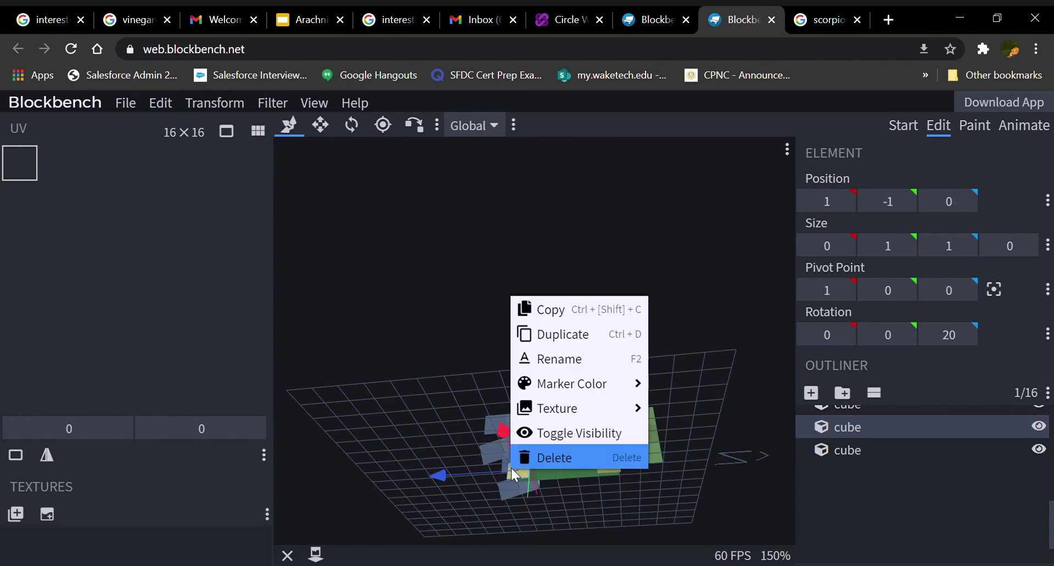
pyautogui.click(532, 336)
pyautogui.moveTo(436, 472); pyautogui.dragTo(461, 483)
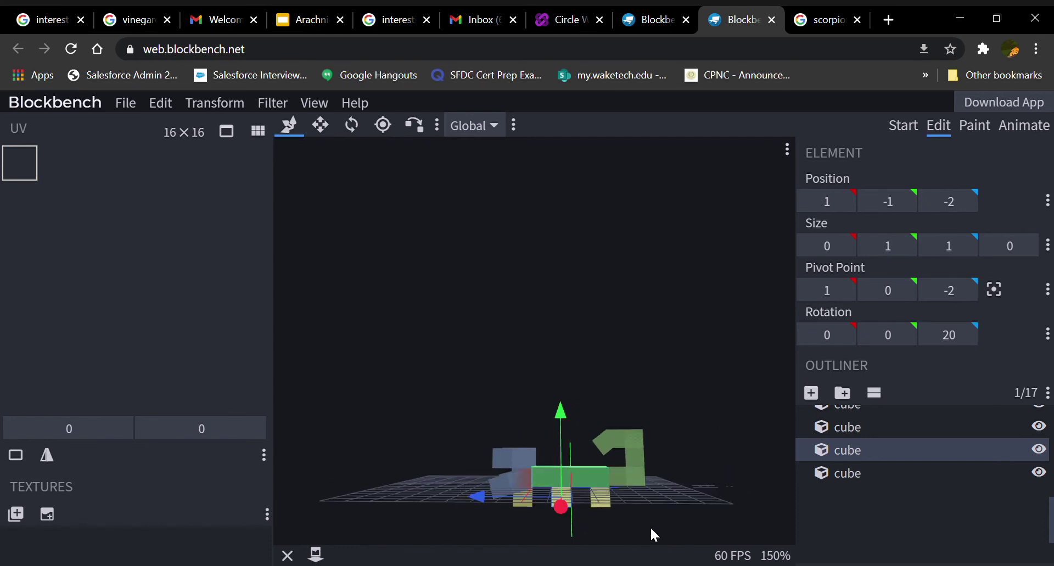
pyautogui.moveTo(651, 530); pyautogui.dragTo(896, 516)
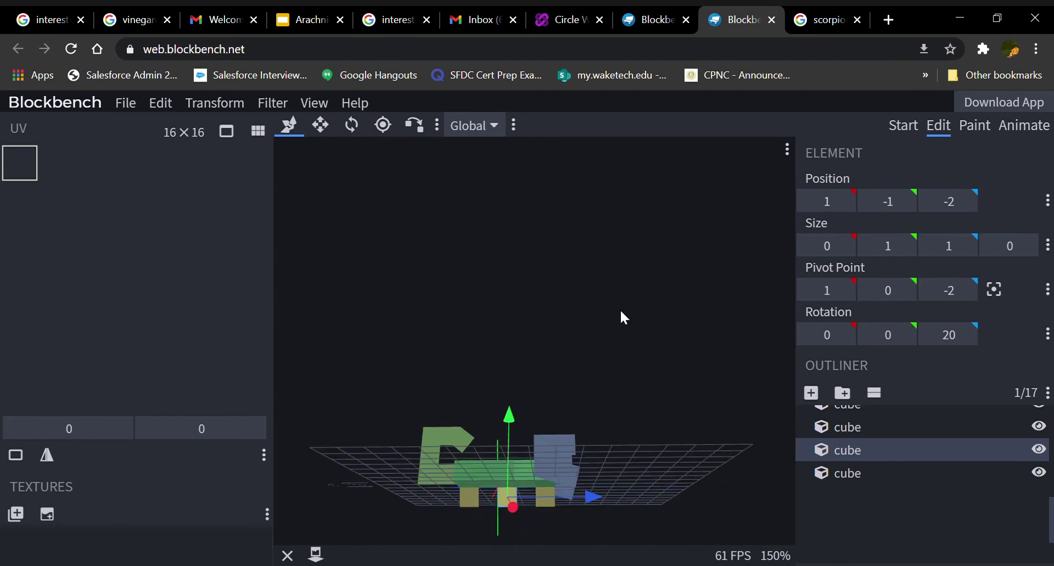
# Step: Add a cube under the front of the body at -2, -1, 0 and flatten it to an X size of 0 at X -1
pyautogui.click(812, 393)
pyautogui.moveTo(696, 466); pyautogui.dragTo(552, 438)
pyautogui.moveTo(518, 398); pyautogui.dragTo(516, 419)
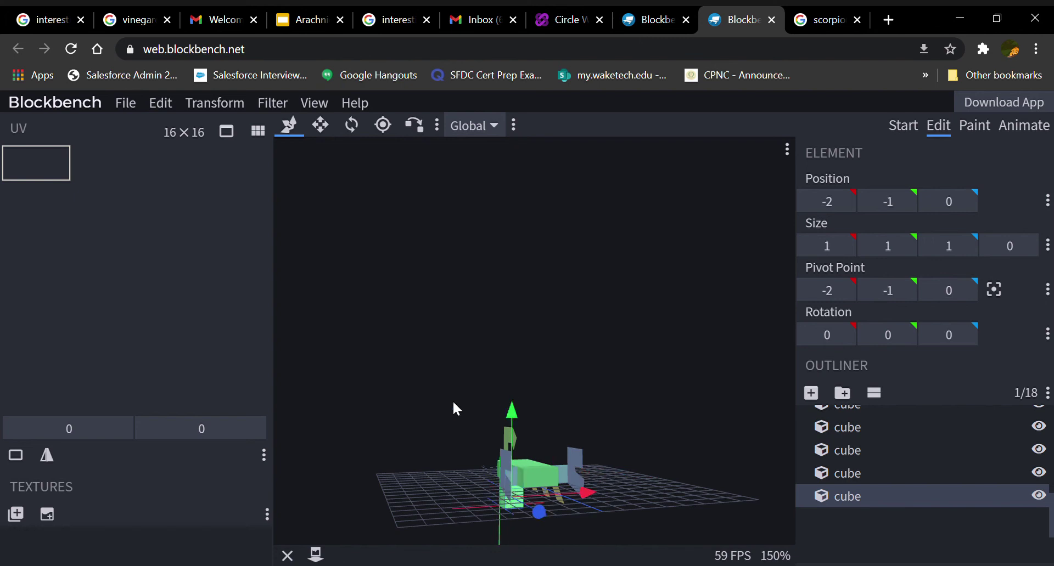
pyautogui.moveTo(412, 401); pyautogui.dragTo(455, 403)
pyautogui.click(325, 130)
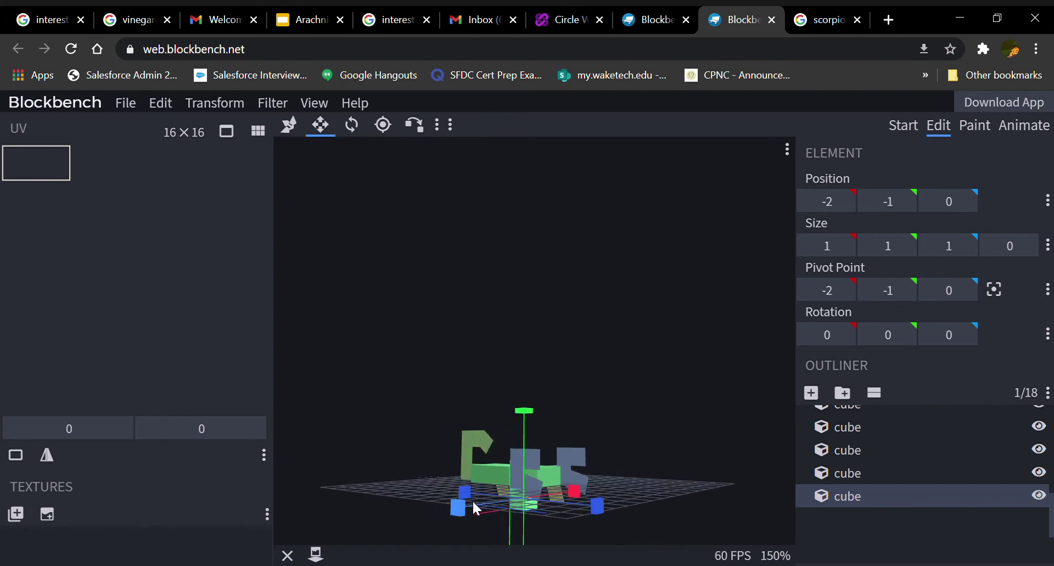
pyautogui.moveTo(472, 499); pyautogui.dragTo(480, 499)
pyautogui.click(298, 137)
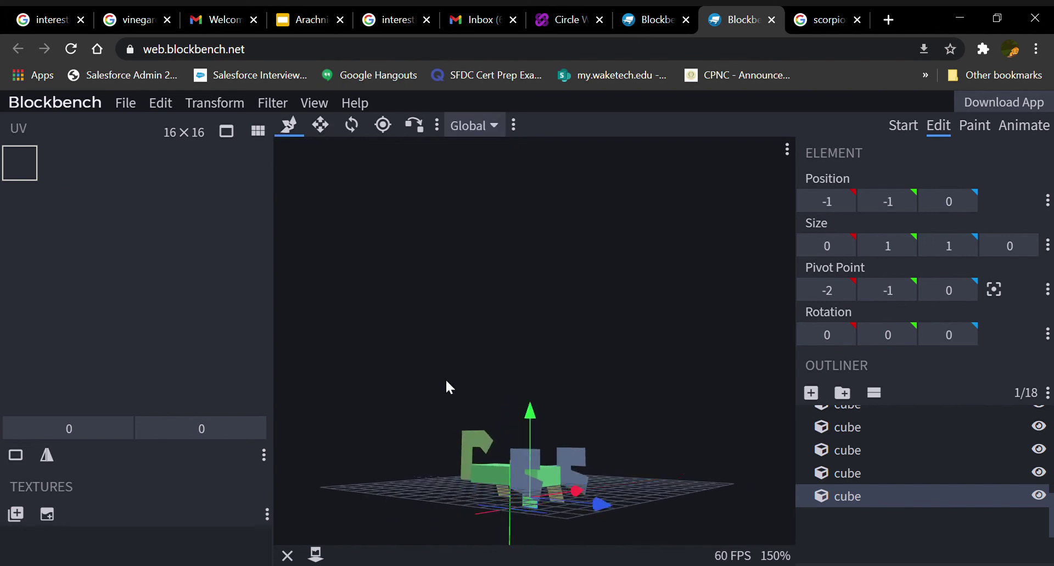
# Step: Try moving the flattened cube's pivot point to Y 0 and Z -2
pyautogui.click(381, 126)
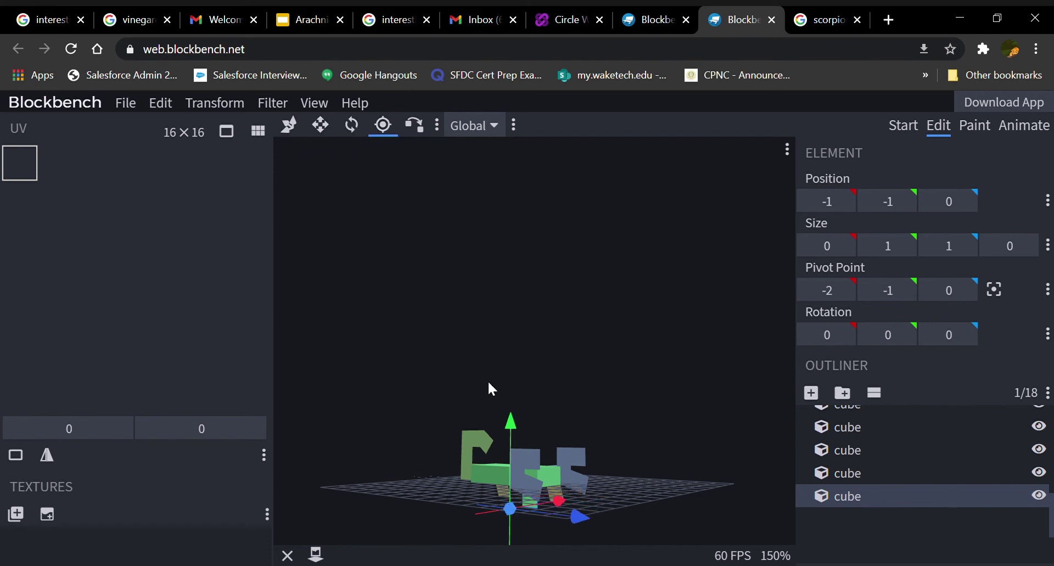
pyautogui.moveTo(510, 433); pyautogui.dragTo(579, 496)
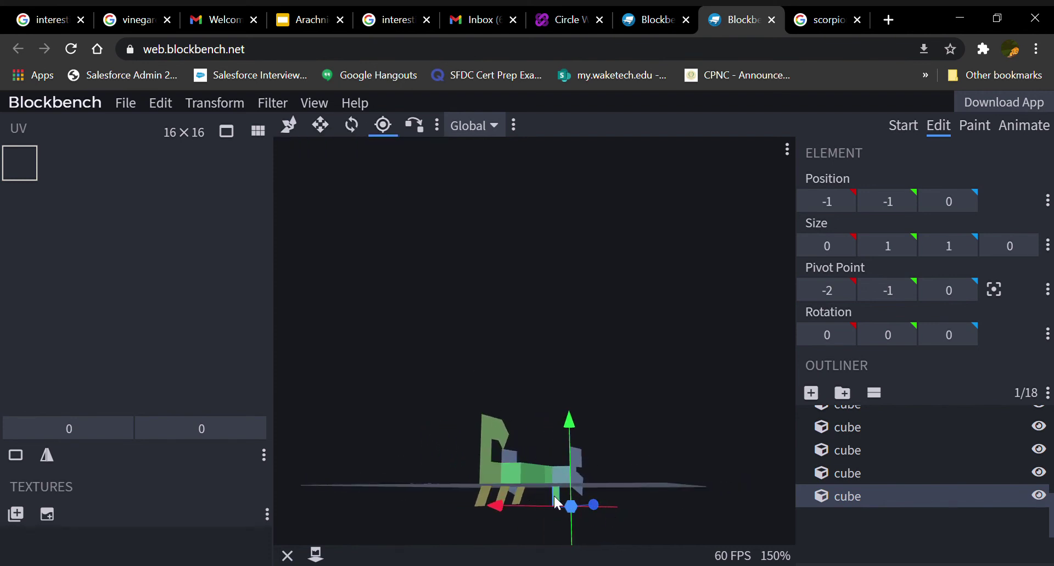
pyautogui.moveTo(571, 426); pyautogui.dragTo(568, 410)
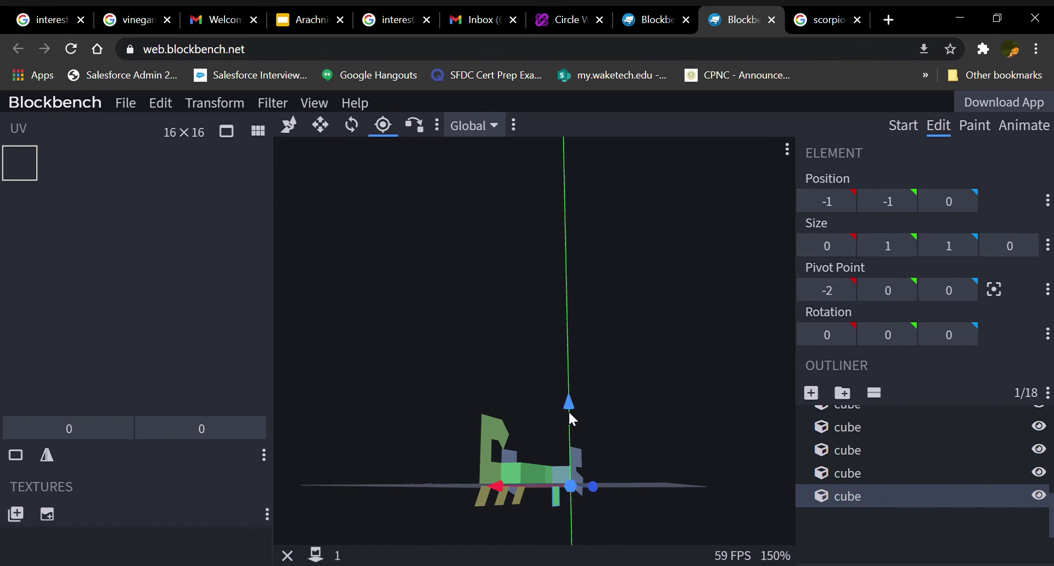
pyautogui.moveTo(593, 486)
pyautogui.mouseDown()
pyautogui.moveTo(582, 494)
pyautogui.moveTo(596, 494)
pyautogui.mouseUp()
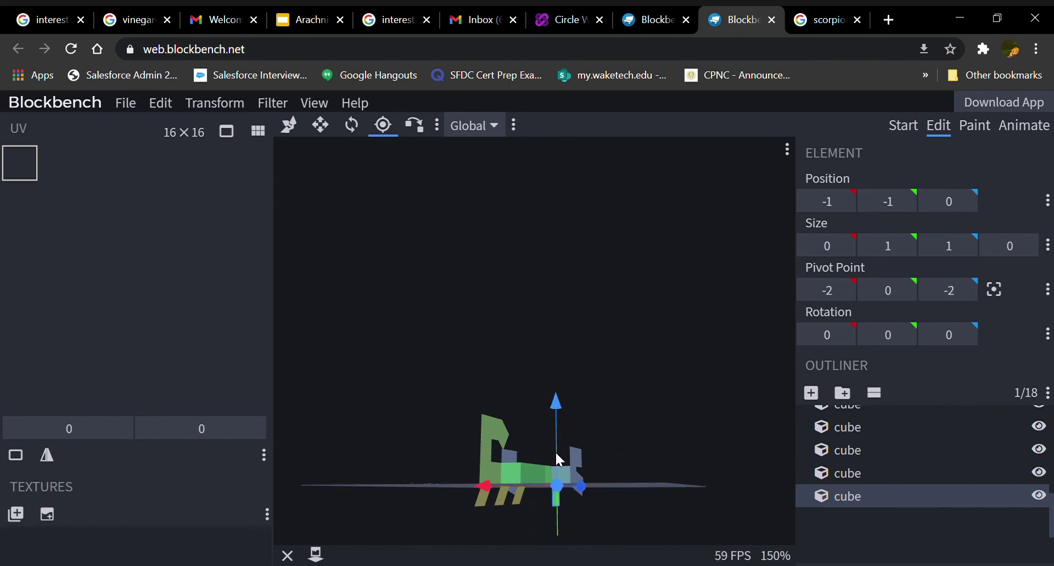
# Step: Undo the pivot moves, the flattening and the placement of the cube until the cube itself is removed
pyautogui.hotkey('ctrl', 'z')
pyautogui.hotkey('ctrl', 'z')
pyautogui.hotkey('ctrl', 'z')
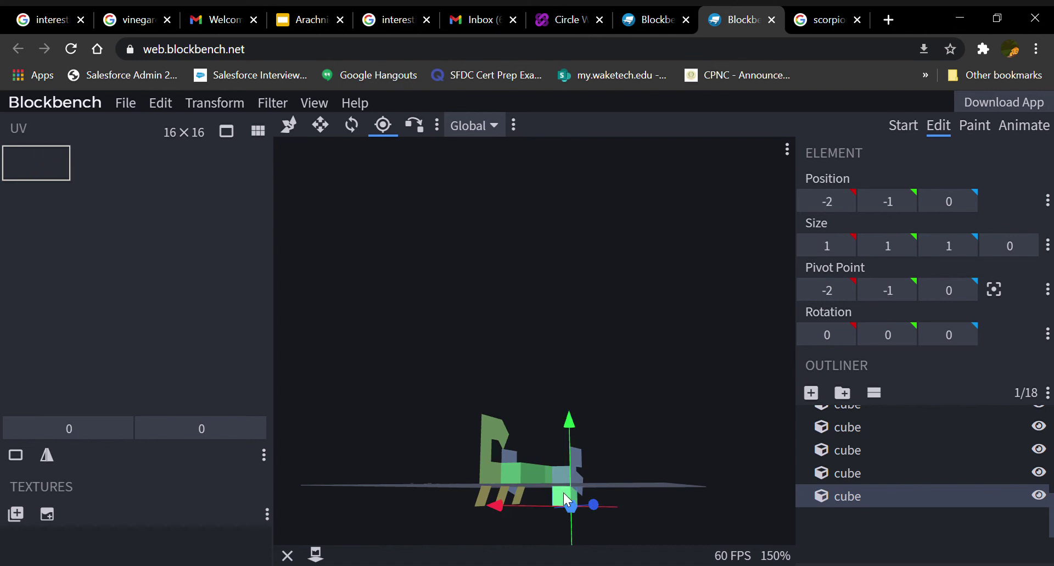
pyautogui.moveTo(601, 475); pyautogui.dragTo(525, 478)
pyautogui.hotkey('ctrl', 'z')
pyautogui.hotkey('ctrl', 'z')
pyautogui.hotkey('ctrl', 'z')
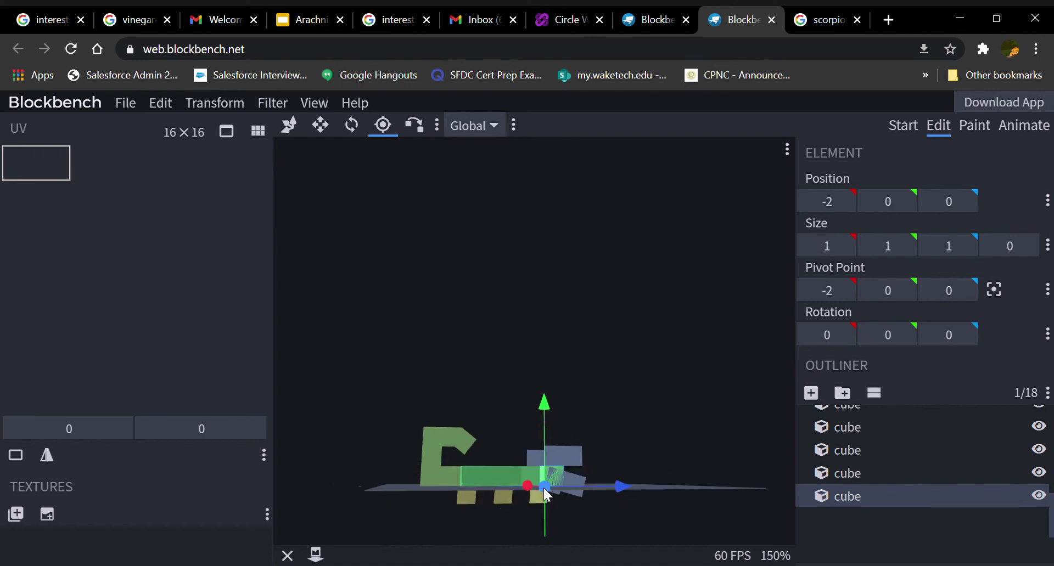
pyautogui.moveTo(638, 443); pyautogui.dragTo(560, 352)
pyautogui.hotkey('ctrl', 'z')
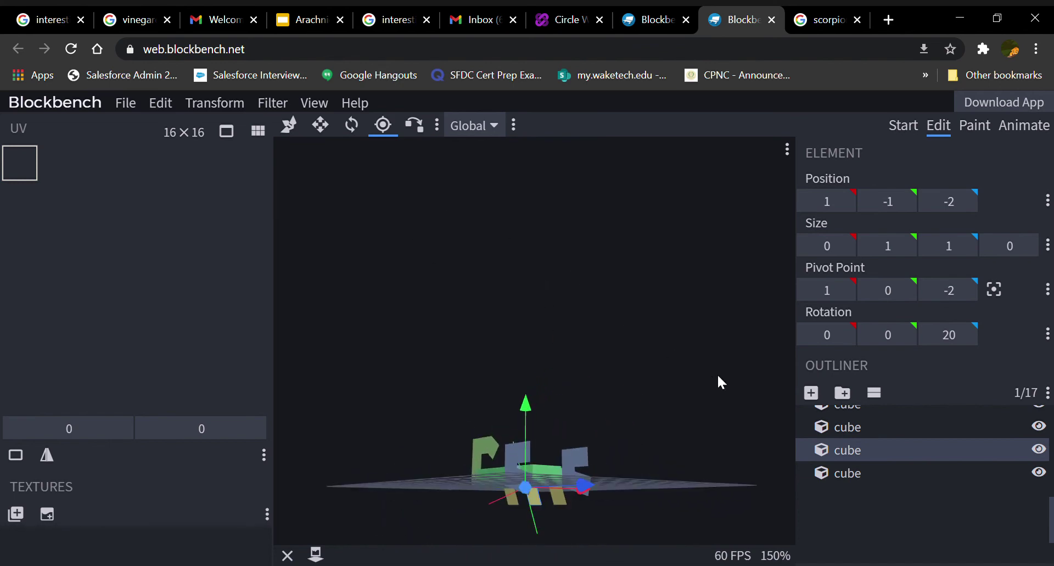
# Step: Add a cube under the body at -2, -1, -1 and flatten it to an X size of 0 at X -1 as a leg
pyautogui.click(810, 393)
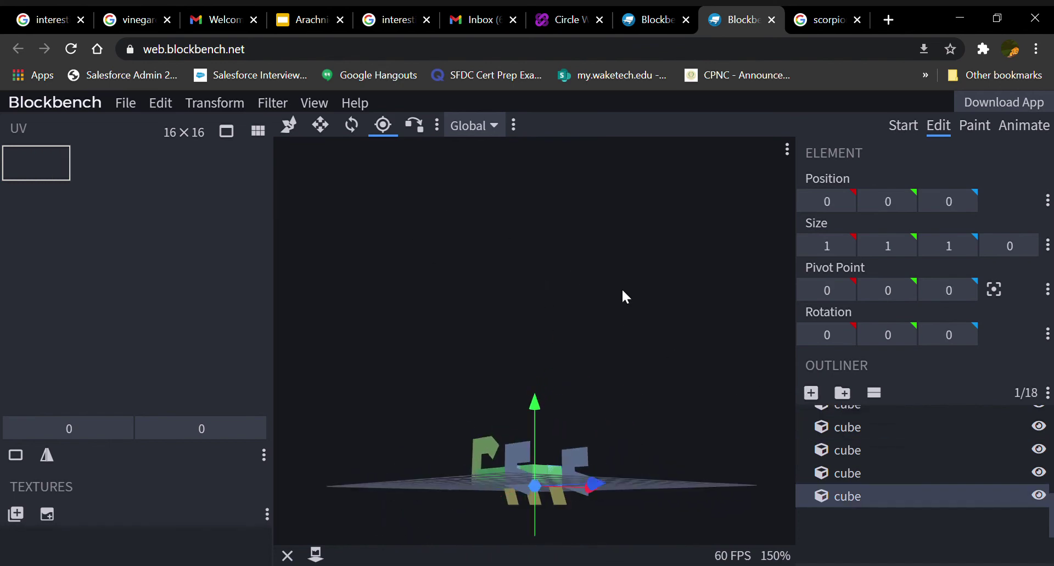
pyautogui.click(291, 131)
pyautogui.moveTo(603, 486)
pyautogui.mouseDown()
pyautogui.moveTo(565, 489)
pyautogui.moveTo(529, 560)
pyautogui.moveTo(607, 486)
pyautogui.moveTo(593, 484)
pyautogui.mouseUp()
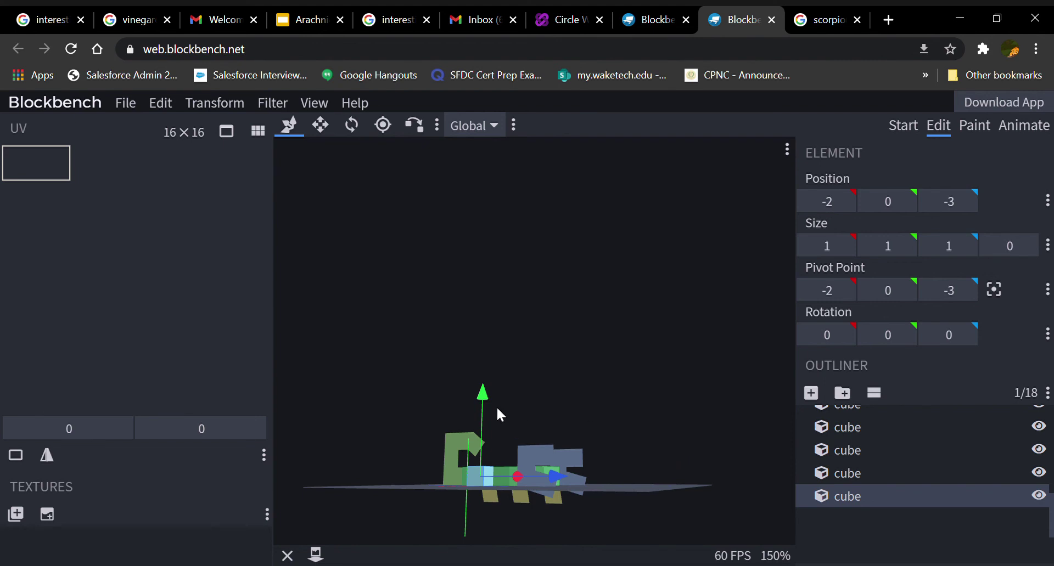
pyautogui.moveTo(483, 398); pyautogui.dragTo(481, 417)
pyautogui.moveTo(550, 498); pyautogui.dragTo(584, 500)
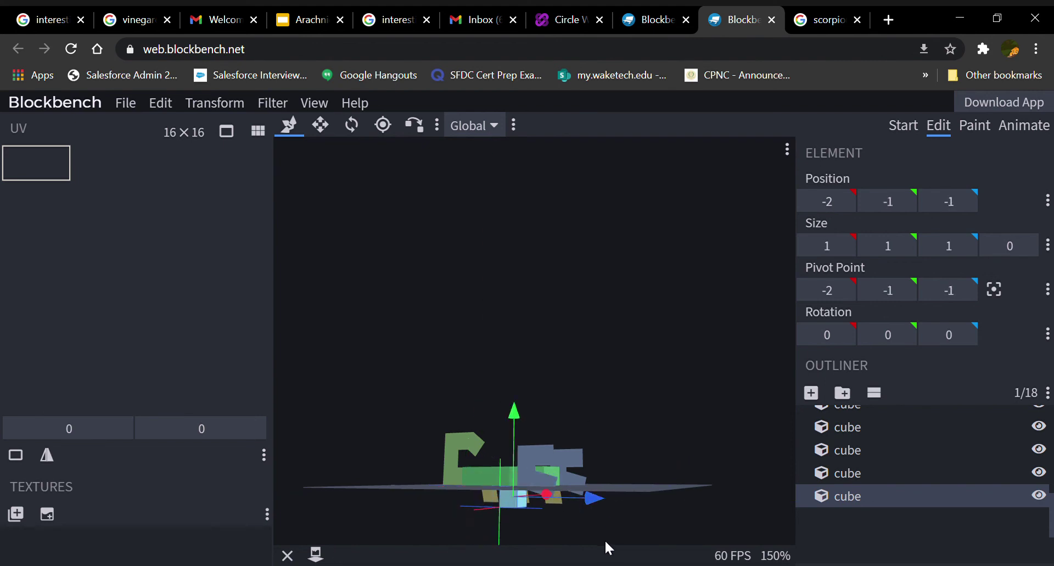
pyautogui.click(321, 125)
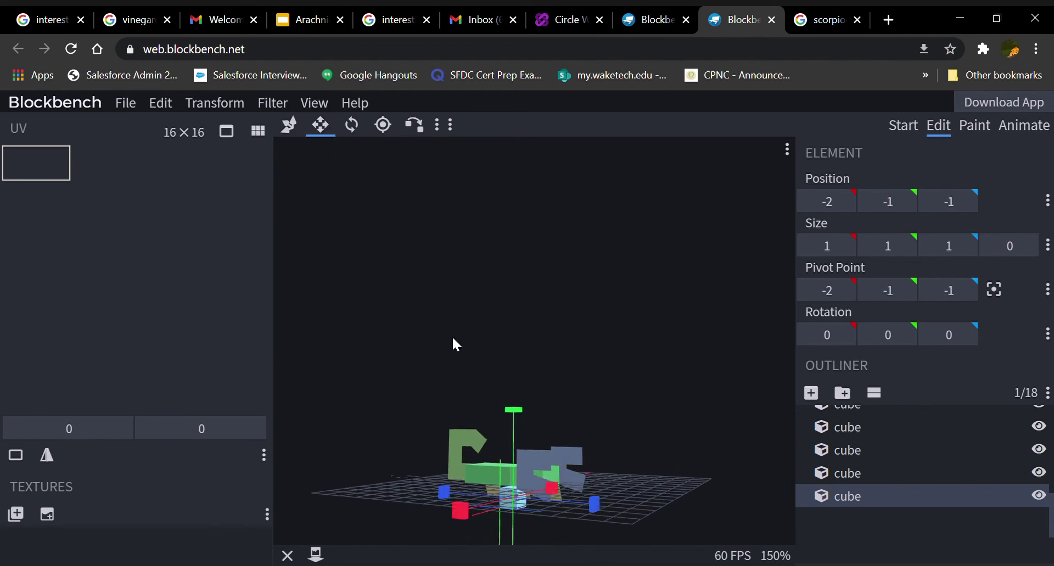
pyautogui.moveTo(461, 506); pyautogui.dragTo(477, 506)
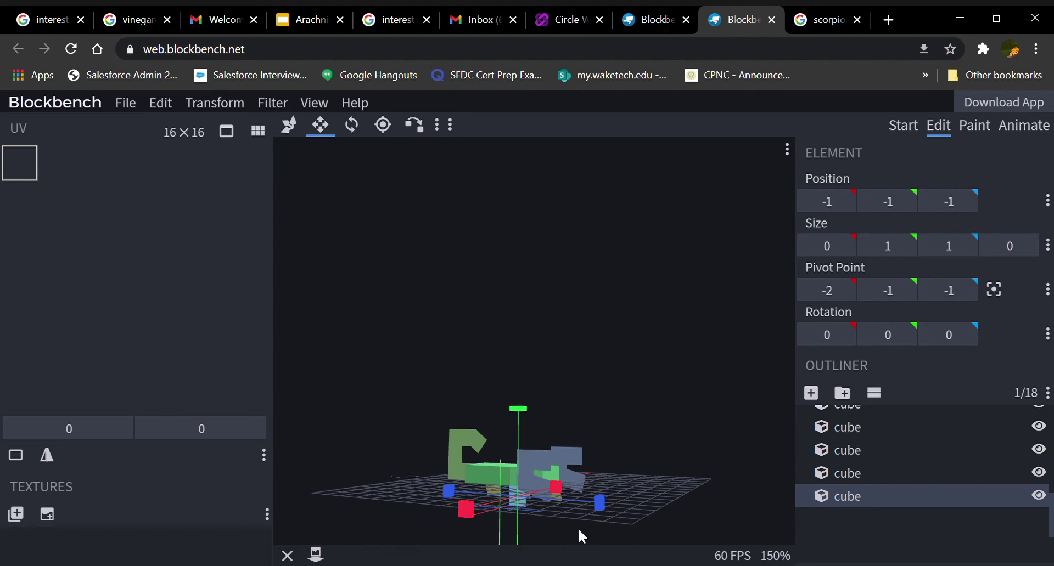
# Step: Try raising the new leg's pivot point to Y 0 and rotating the leg -5° about Z, and undo both changes
pyautogui.click(284, 118)
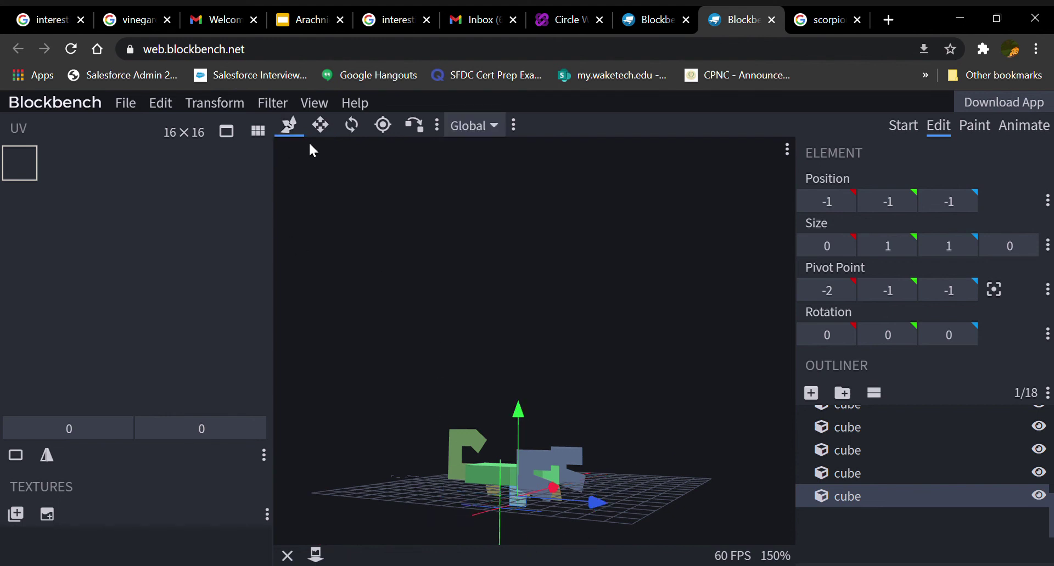
pyautogui.click(383, 124)
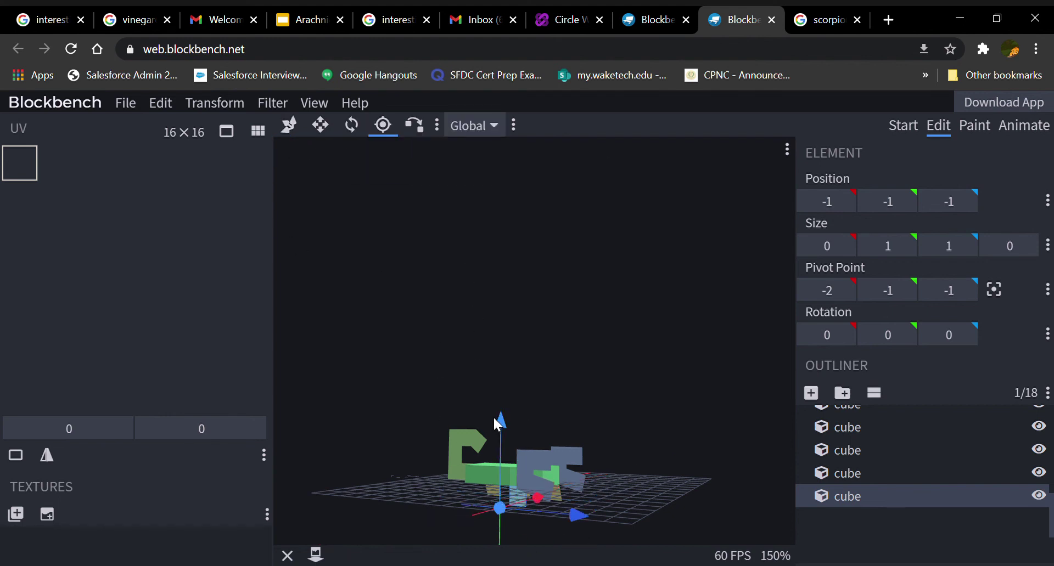
pyautogui.moveTo(493, 417); pyautogui.dragTo(493, 399)
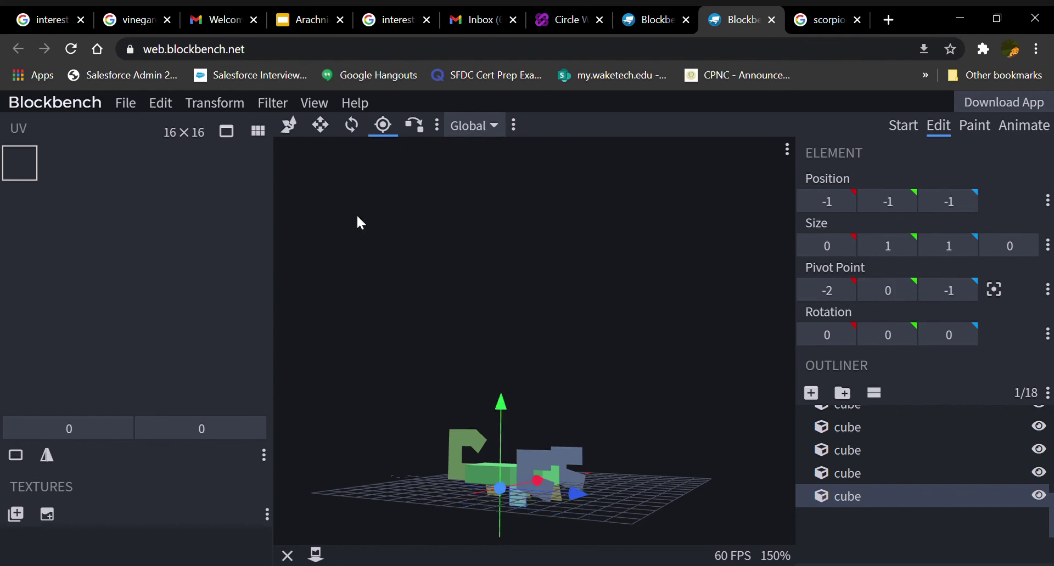
pyautogui.click(351, 125)
pyautogui.moveTo(457, 476)
pyautogui.mouseDown()
pyautogui.moveTo(459, 459)
pyautogui.moveTo(465, 471)
pyautogui.mouseUp()
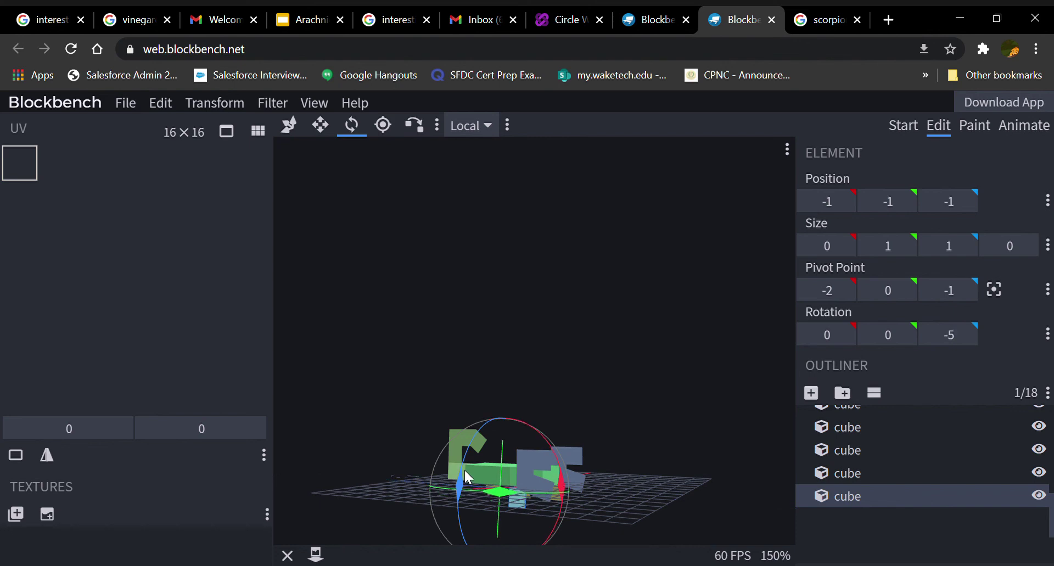
pyautogui.hotkey('ctrl', 'z')
pyautogui.hotkey('ctrl', 'z')
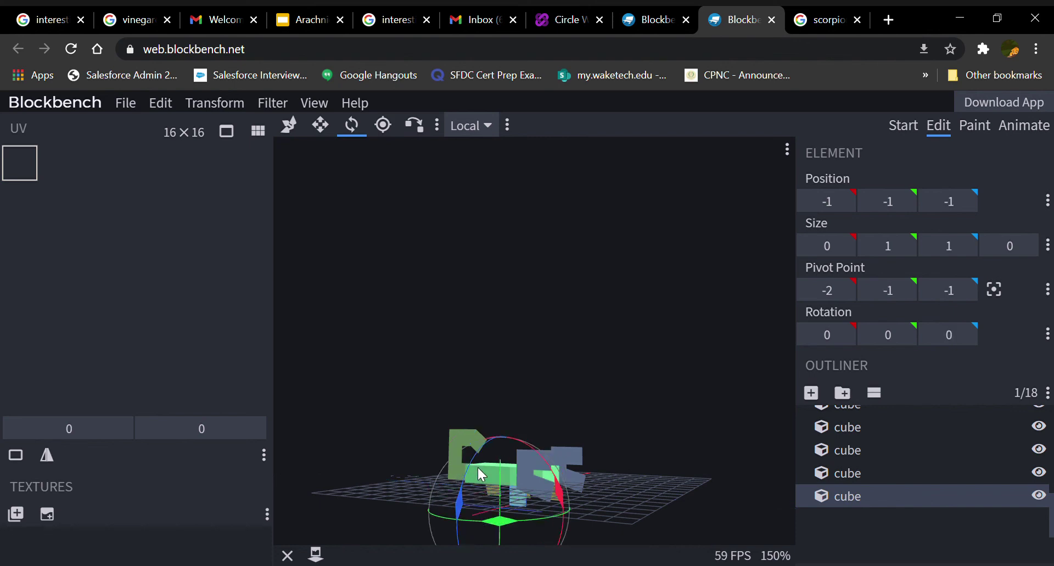
# Step: Move the new leg's pivot point to X -1 and Y 0, at the leg's upper edge
pyautogui.click(383, 129)
pyautogui.moveTo(600, 507); pyautogui.dragTo(568, 512)
pyautogui.moveTo(629, 531); pyautogui.dragTo(642, 482)
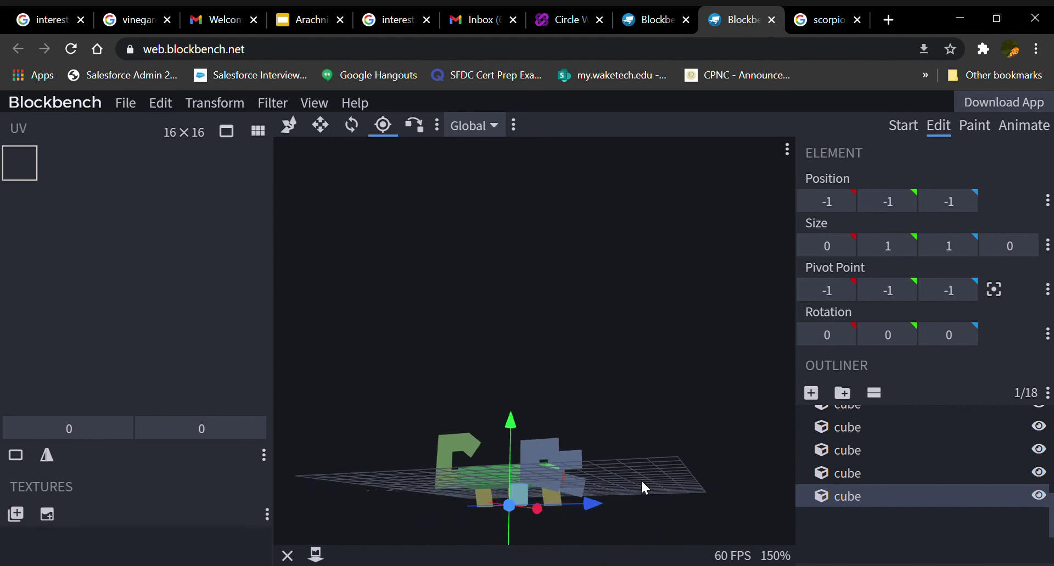
pyautogui.moveTo(511, 421); pyautogui.dragTo(513, 405)
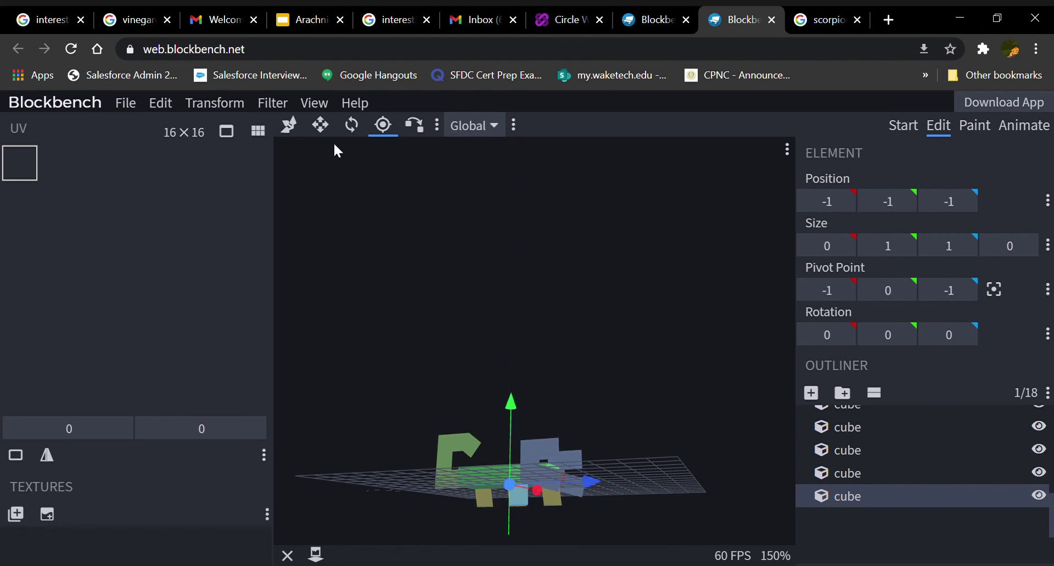
# Step: Rotate the new leg to -20° about Z and 10° about Y
pyautogui.click(360, 119)
pyautogui.moveTo(479, 473); pyautogui.dragTo(477, 443)
pyautogui.moveTo(538, 481); pyautogui.dragTo(444, 285)
pyautogui.click(289, 125)
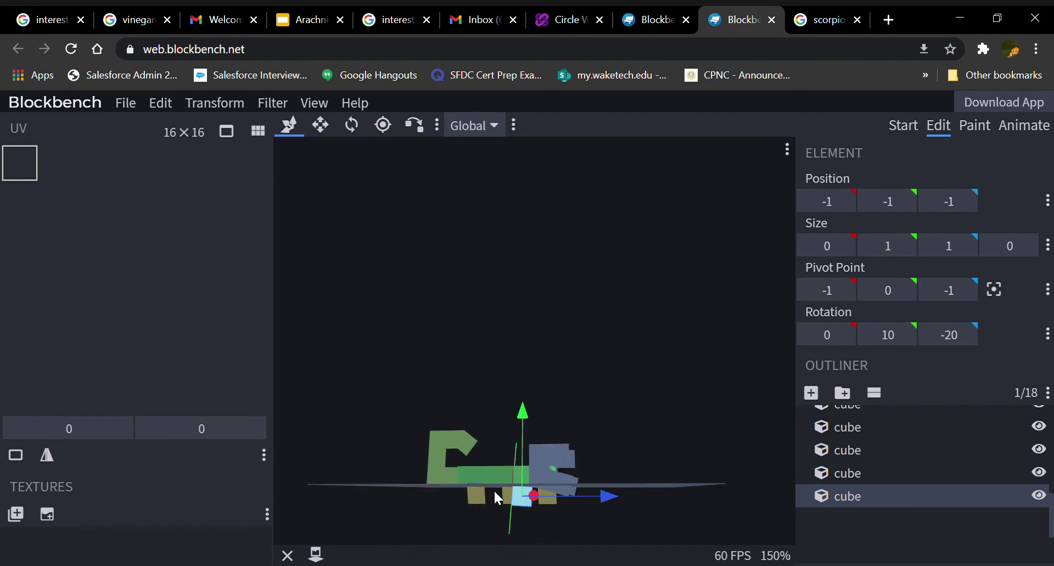
pyautogui.rightClick(519, 499)
pyautogui.press('Escape')
pyautogui.press('s')
pyautogui.moveTo(529, 493)
pyautogui.mouseDown()
pyautogui.moveTo(516, 508)
pyautogui.moveTo(471, 497)
pyautogui.moveTo(518, 488)
pyautogui.moveTo(660, 537)
pyautogui.moveTo(627, 510)
pyautogui.moveTo(537, 493)
pyautogui.mouseUp()
# Step: Reset the leg's Y rotation to 0
pyautogui.click(352, 125)
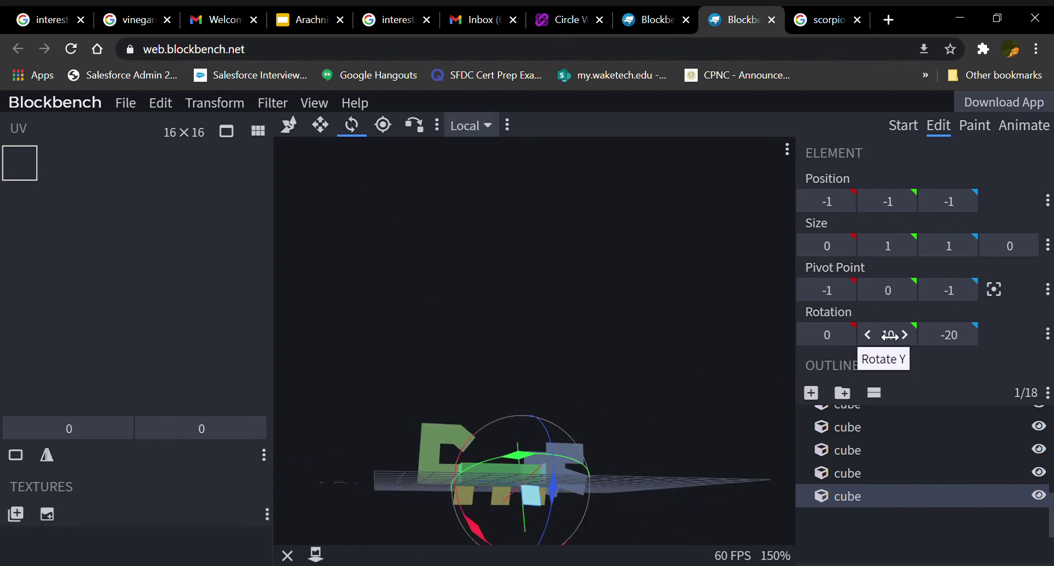
pyautogui.click(868, 336)
pyautogui.click(868, 335)
pyautogui.click(868, 336)
pyautogui.click(868, 336)
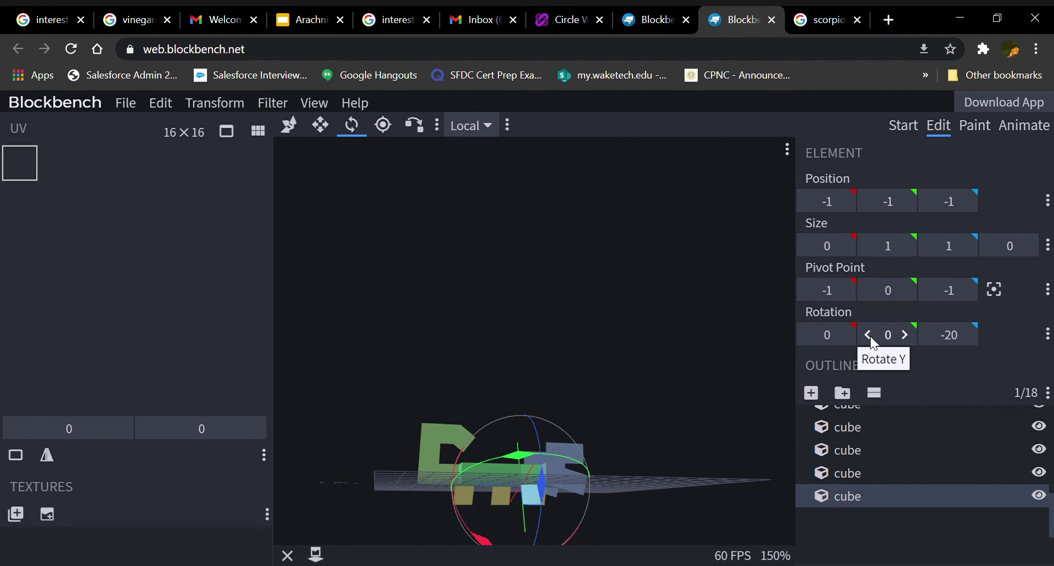
# Step: Duplicate the angled leg on the X -1 side, placing one leg under the front of the body and the other at Z -2
pyautogui.moveTo(790, 471); pyautogui.dragTo(706, 468)
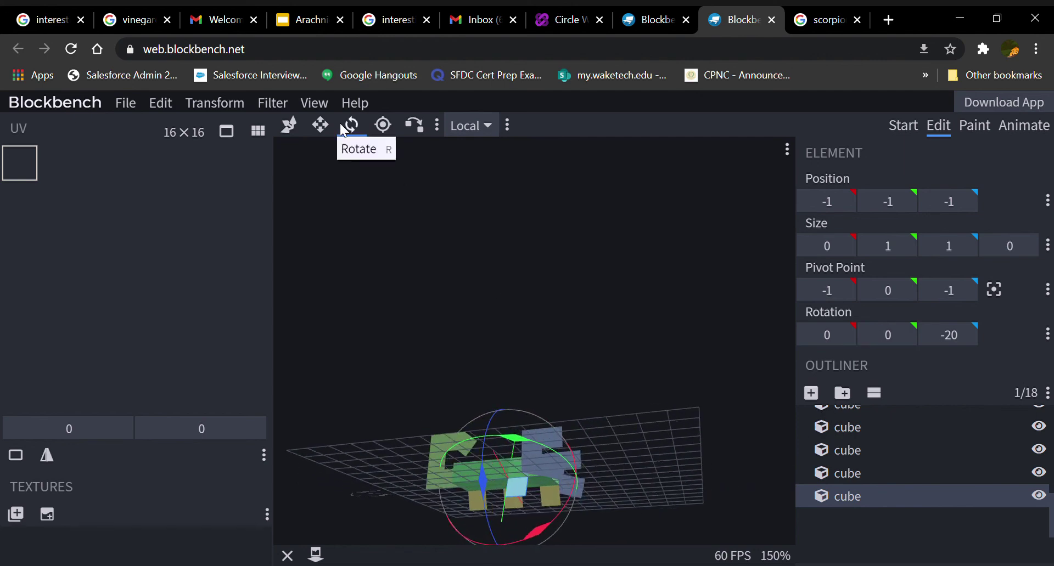
pyautogui.click(297, 125)
pyautogui.rightClick(512, 488)
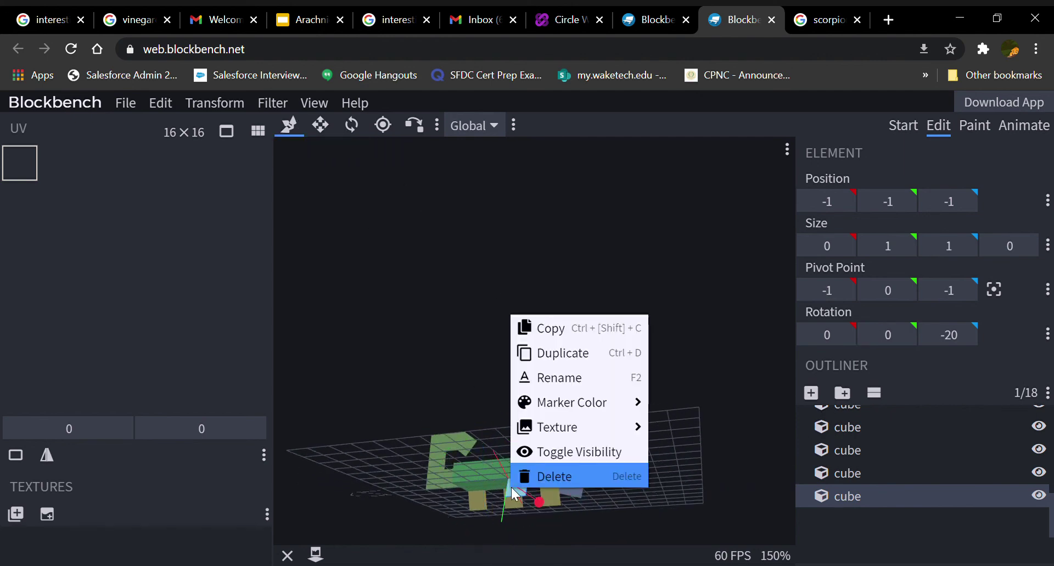
pyautogui.click(560, 352)
pyautogui.moveTo(601, 484); pyautogui.dragTo(488, 490)
pyautogui.click(516, 487)
# Step: Duplicate the X -1 side leg at Z -2 and move the copy back to Z -4
pyautogui.rightClick(493, 495)
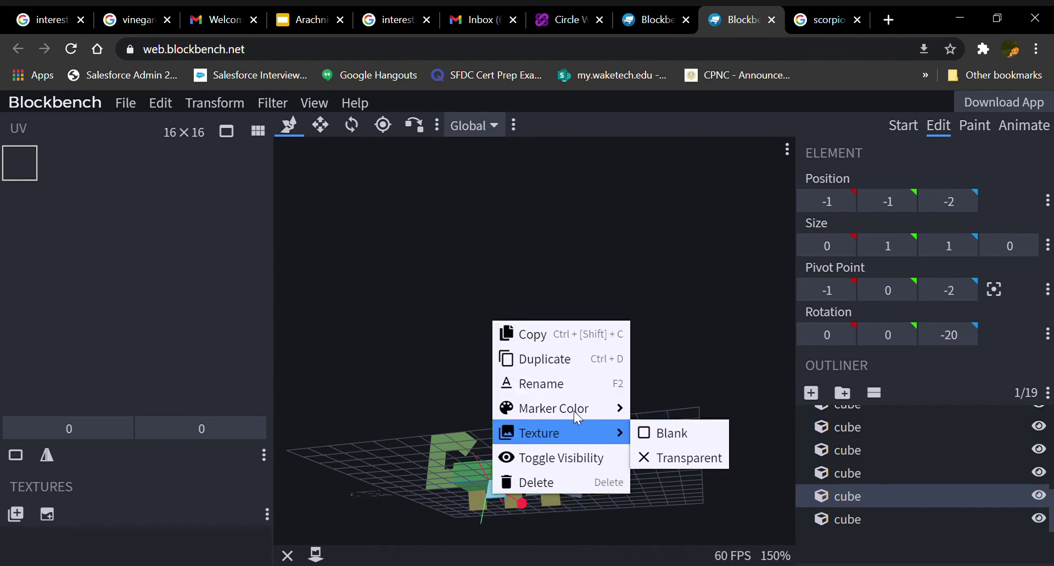
pyautogui.click(549, 360)
pyautogui.moveTo(582, 482); pyautogui.dragTo(547, 483)
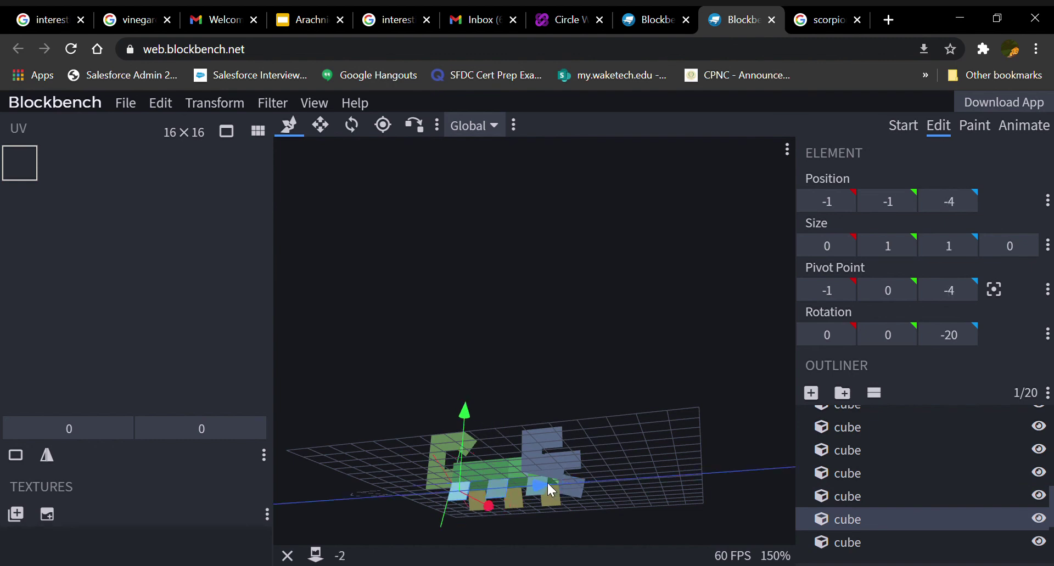
# Step: Switch to Paint mode and create a 32 × 32 px template texture named Scorpion with compression and power-of-2 size enabled
pyautogui.moveTo(654, 473); pyautogui.dragTo(510, 449)
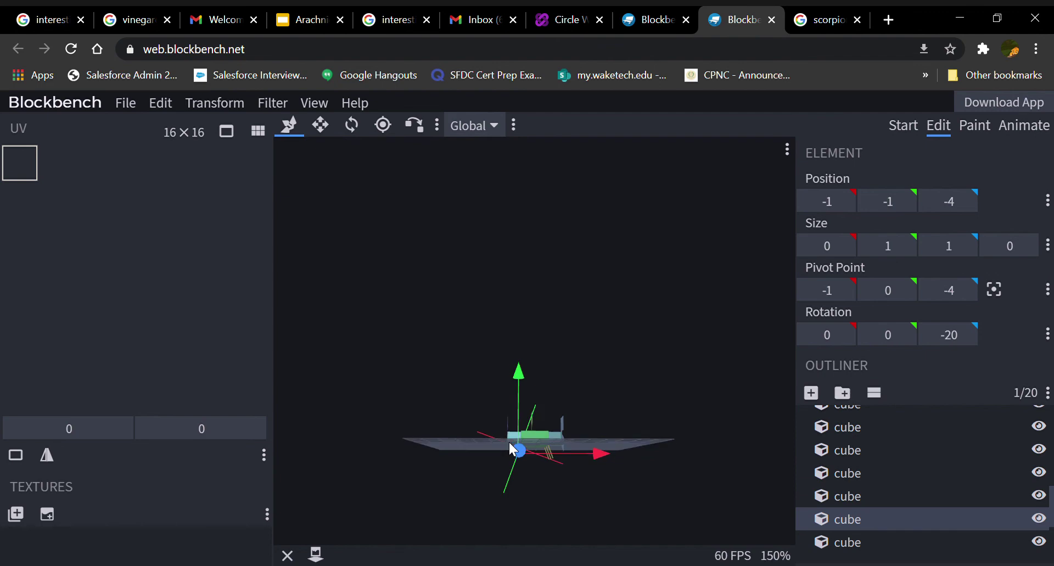
pyautogui.click(964, 130)
pyautogui.moveTo(616, 349); pyautogui.dragTo(384, 439)
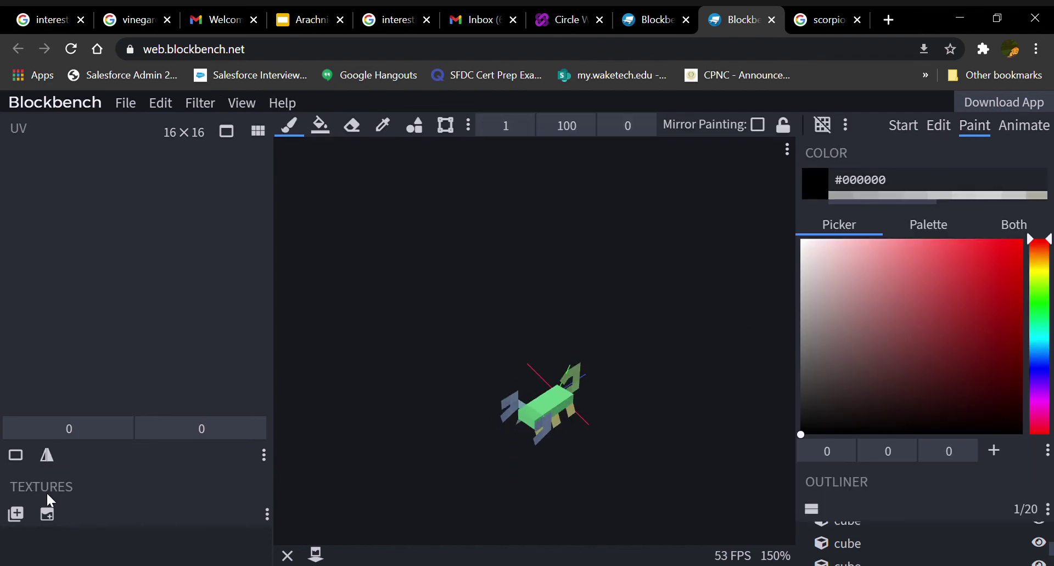
pyautogui.click(47, 514)
pyautogui.moveTo(544, 238); pyautogui.dragTo(48, 228)
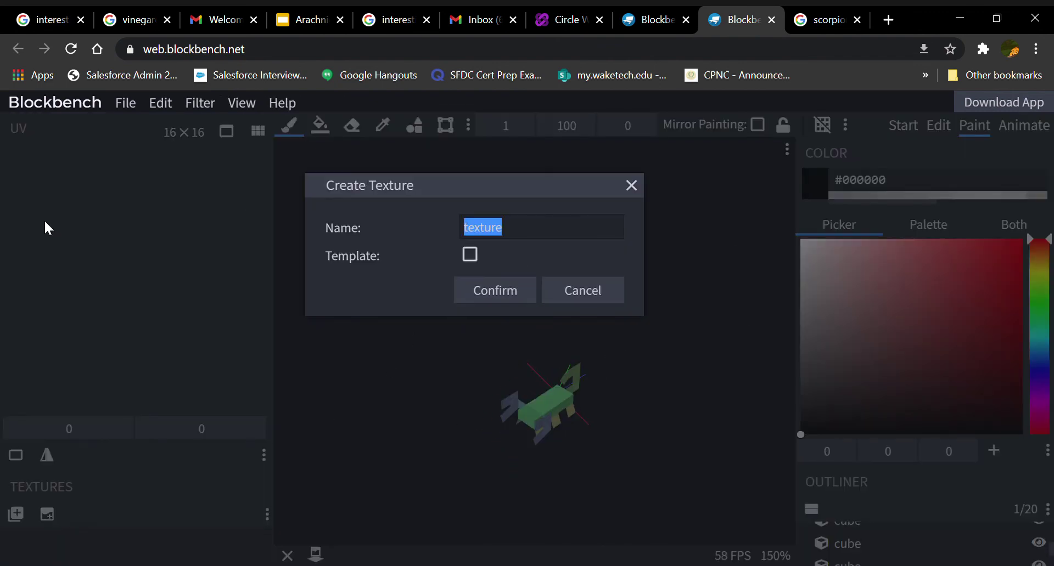
pyautogui.write('Scorpion')
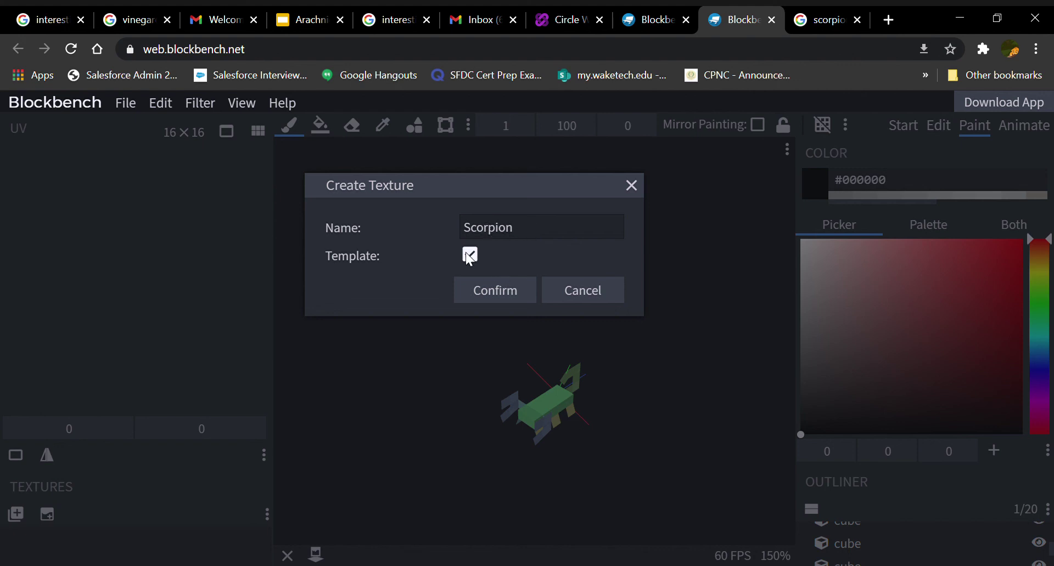
pyautogui.click(494, 293)
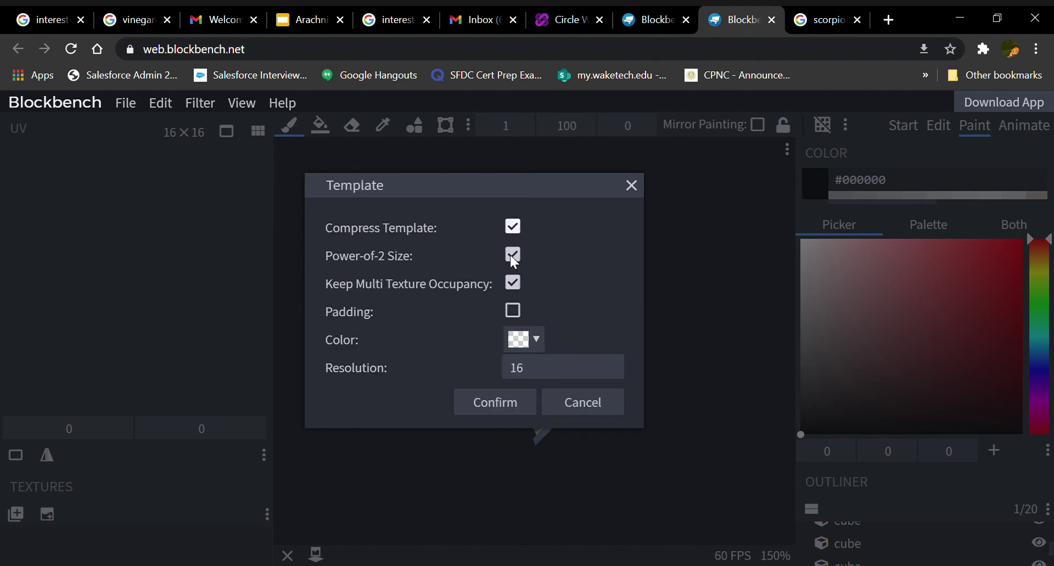
pyautogui.click(536, 365)
pyautogui.press('Down')
pyautogui.click(472, 402)
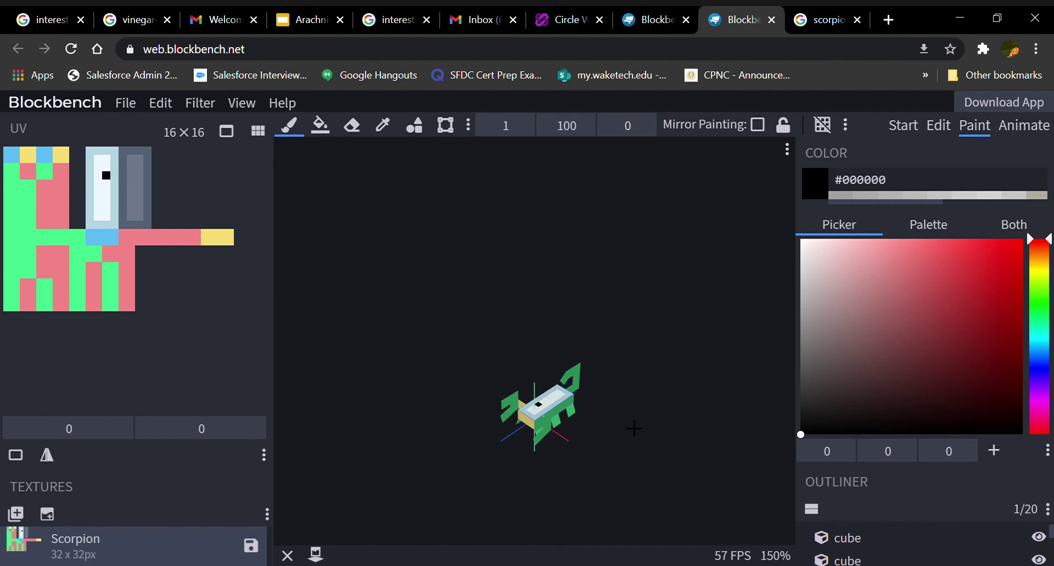
# Step: Try black brush marks on the front and side of the scorpion's body, and undo them
pyautogui.moveTo(633, 428); pyautogui.dragTo(664, 425)
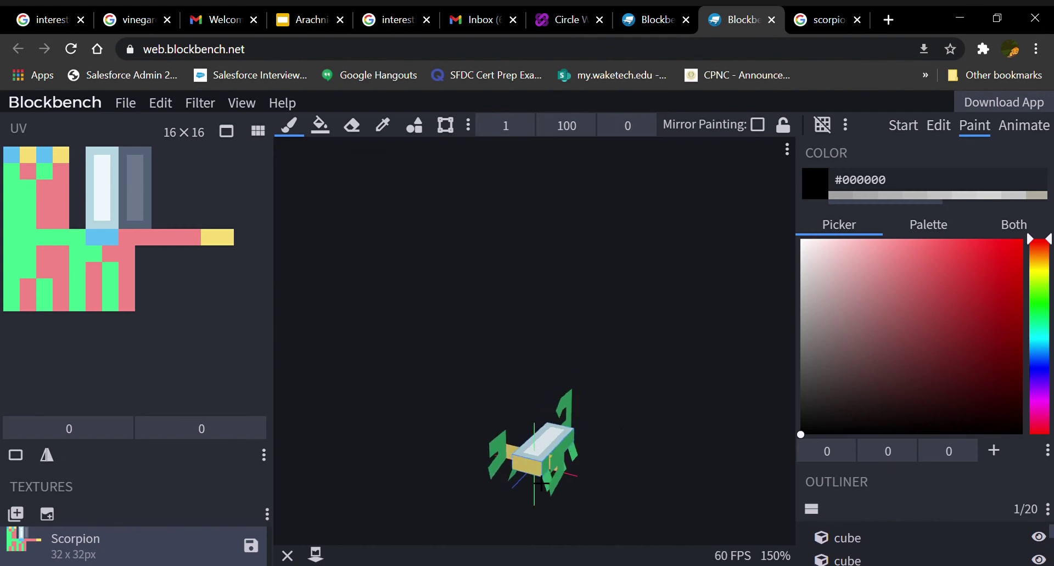
pyautogui.click(542, 471)
pyautogui.click(517, 469)
pyautogui.moveTo(675, 487)
pyautogui.mouseDown()
pyautogui.moveTo(722, 440)
pyautogui.moveTo(546, 495)
pyautogui.moveTo(680, 497)
pyautogui.moveTo(686, 466)
pyautogui.moveTo(772, 426)
pyautogui.moveTo(784, 482)
pyautogui.moveTo(644, 494)
pyautogui.moveTo(565, 471)
pyautogui.mouseUp()
pyautogui.hotkey('ctrl', 'z')
pyautogui.click(562, 468)
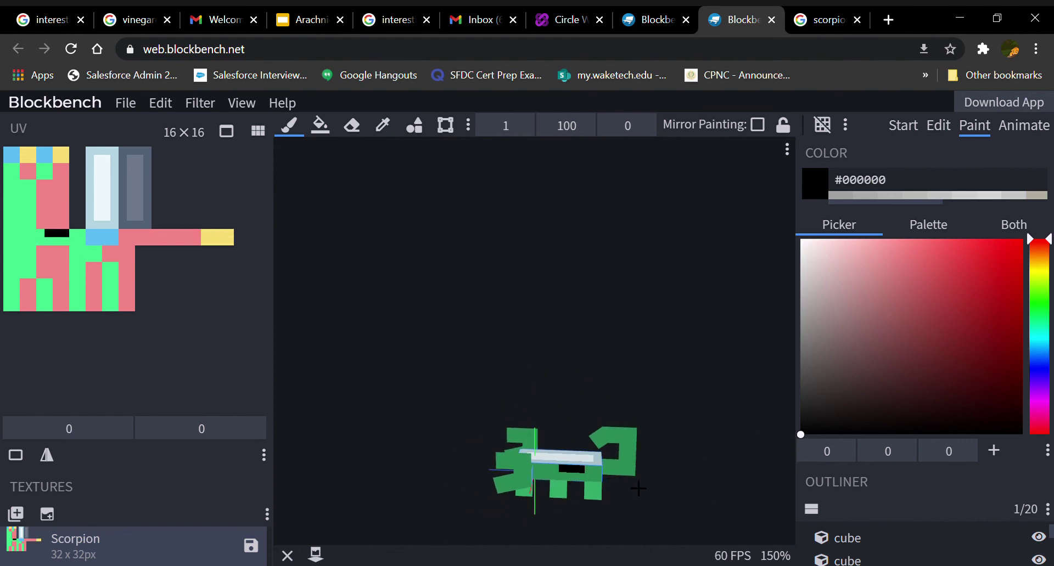
pyautogui.hotkey('ctrl', 'z')
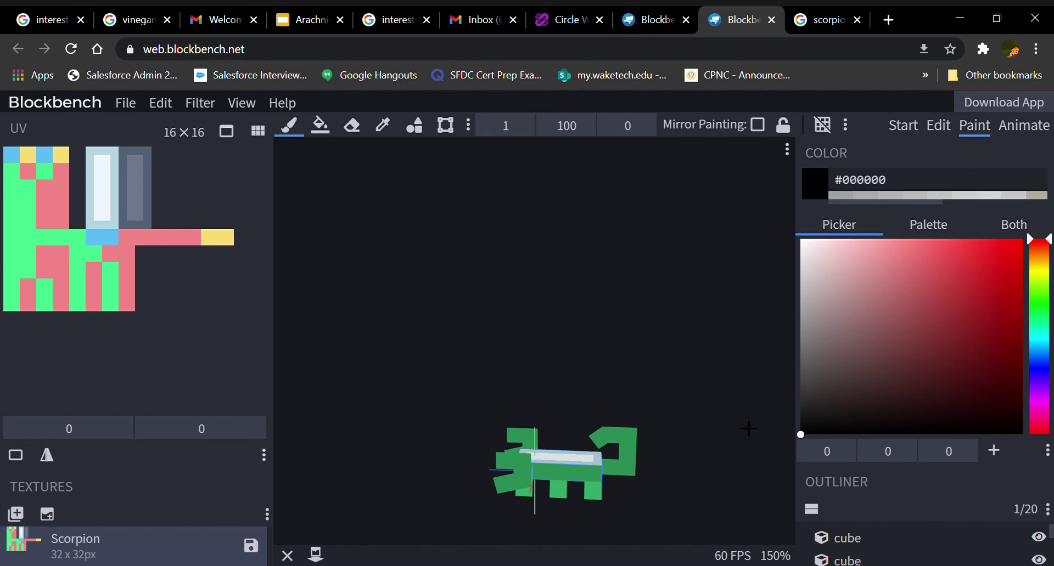
pyautogui.moveTo(684, 392); pyautogui.dragTo(386, 388)
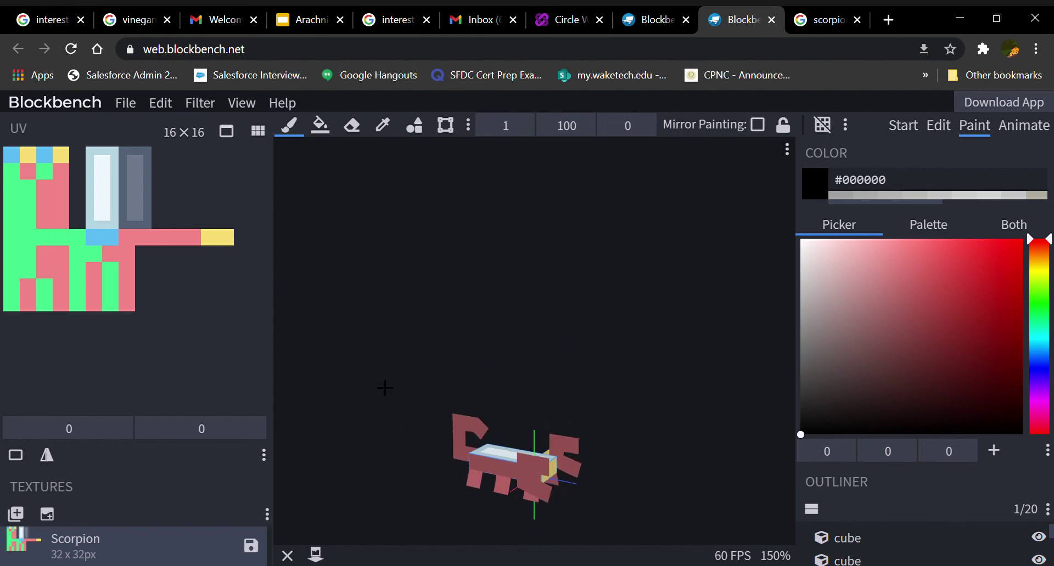
pyautogui.moveTo(319, 365); pyautogui.dragTo(358, 386)
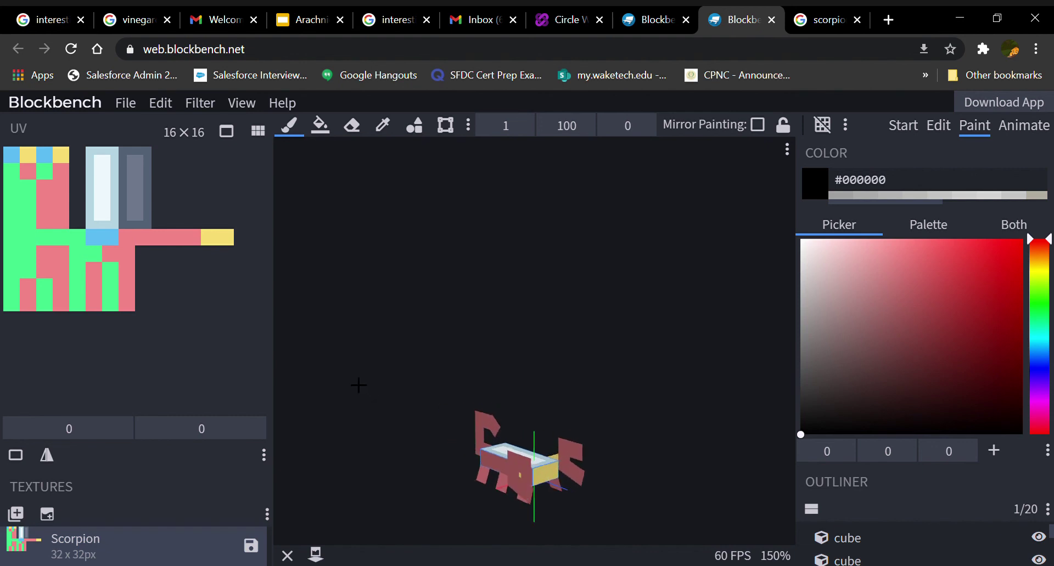
pyautogui.moveTo(251, 375); pyautogui.dragTo(317, 378)
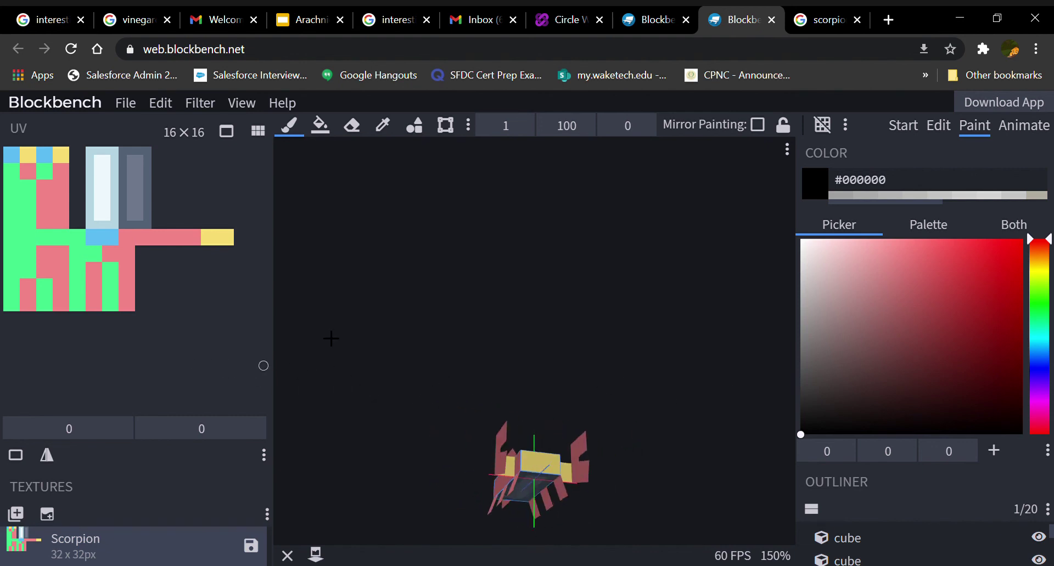
pyautogui.moveTo(331, 339); pyautogui.dragTo(408, 370)
pyautogui.moveTo(580, 368); pyautogui.dragTo(472, 394)
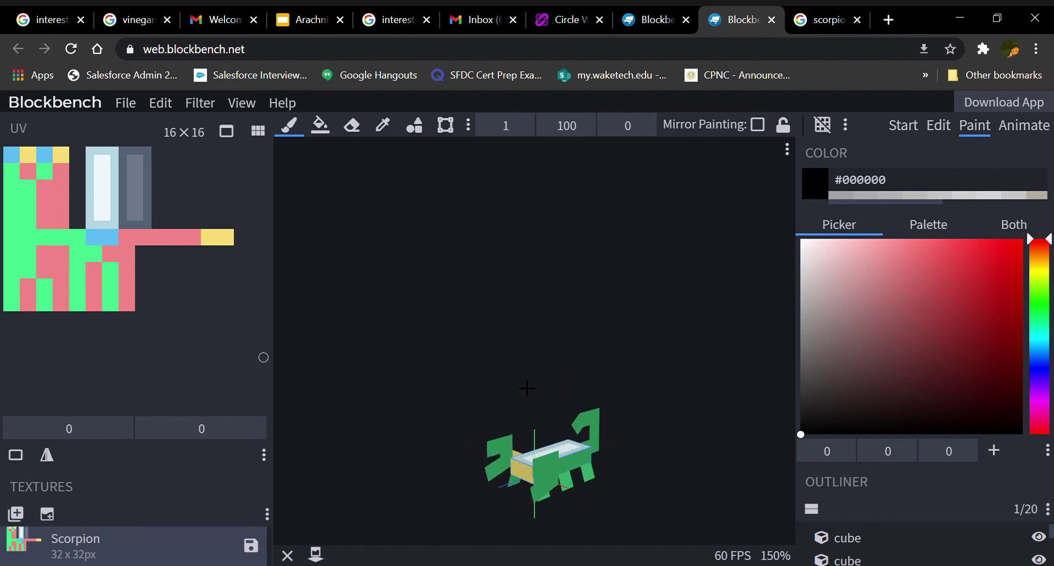